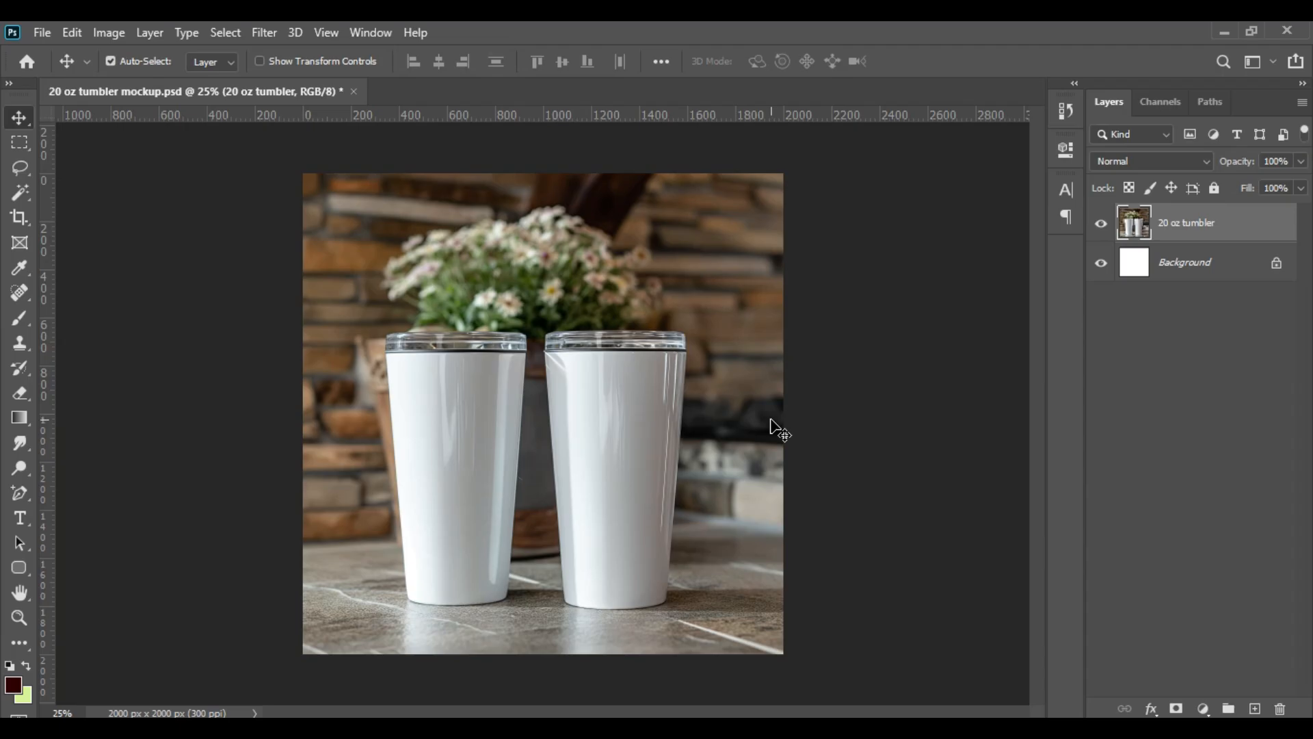
- Trace the left tumbler's body along its top edge and right side with the Pen tool in Shape mode
key("ctrl+plus")
key("ctrl+plus")
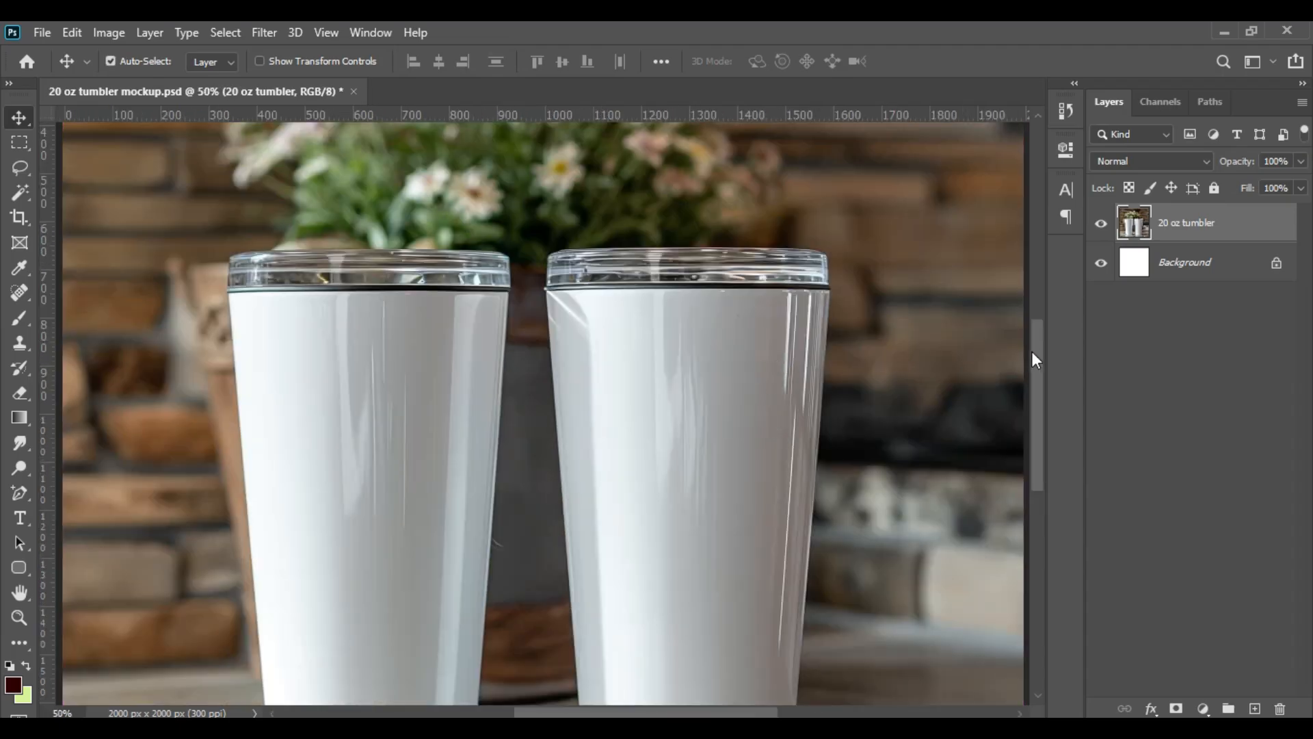
left_click_drag(1034, 350, 1029, 384)
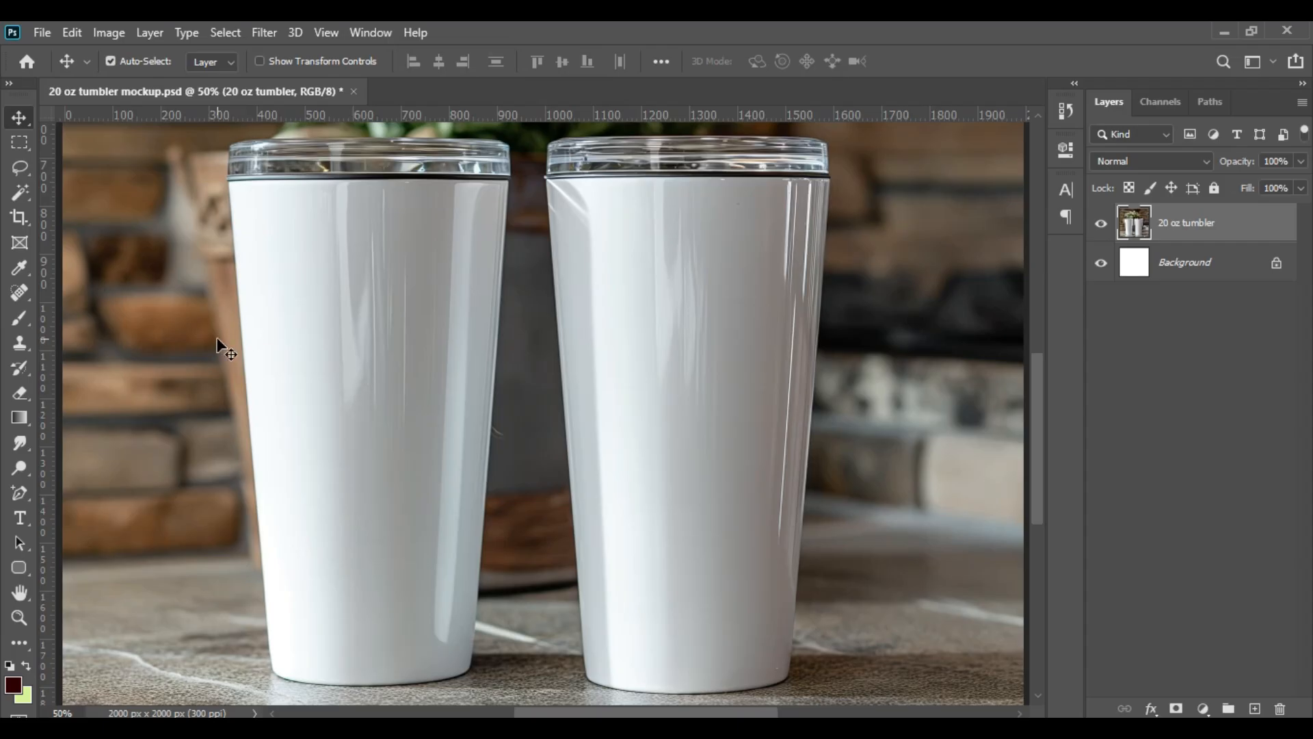
right_click(23, 494)
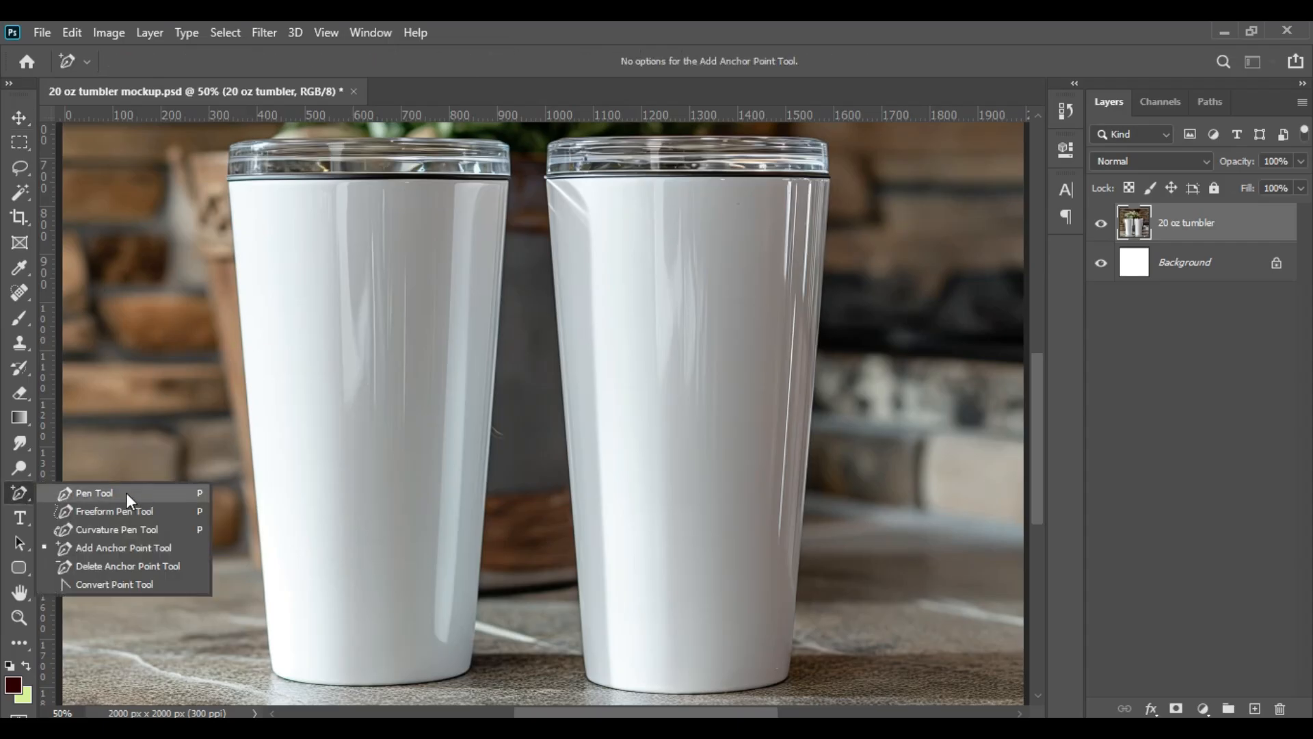
left_click(128, 492)
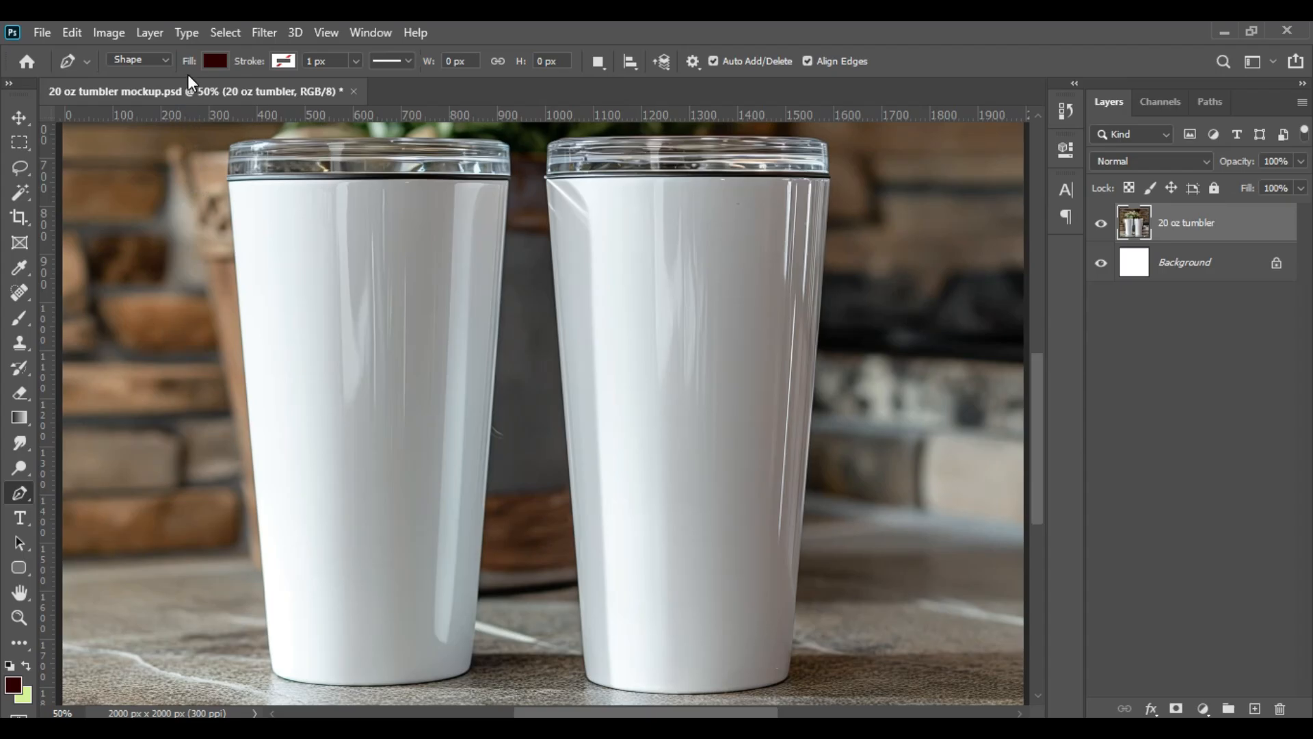
left_click(140, 60)
left_click(147, 80)
left_click(229, 182)
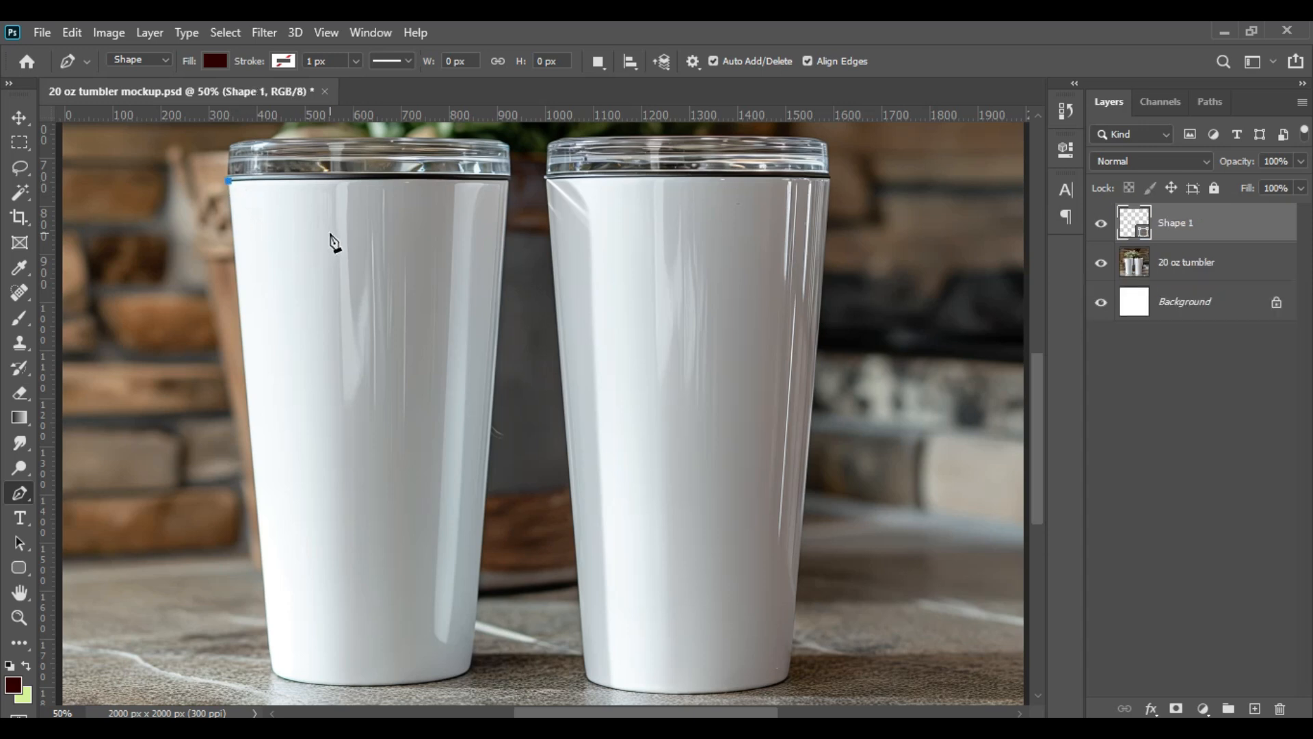
left_click(369, 183)
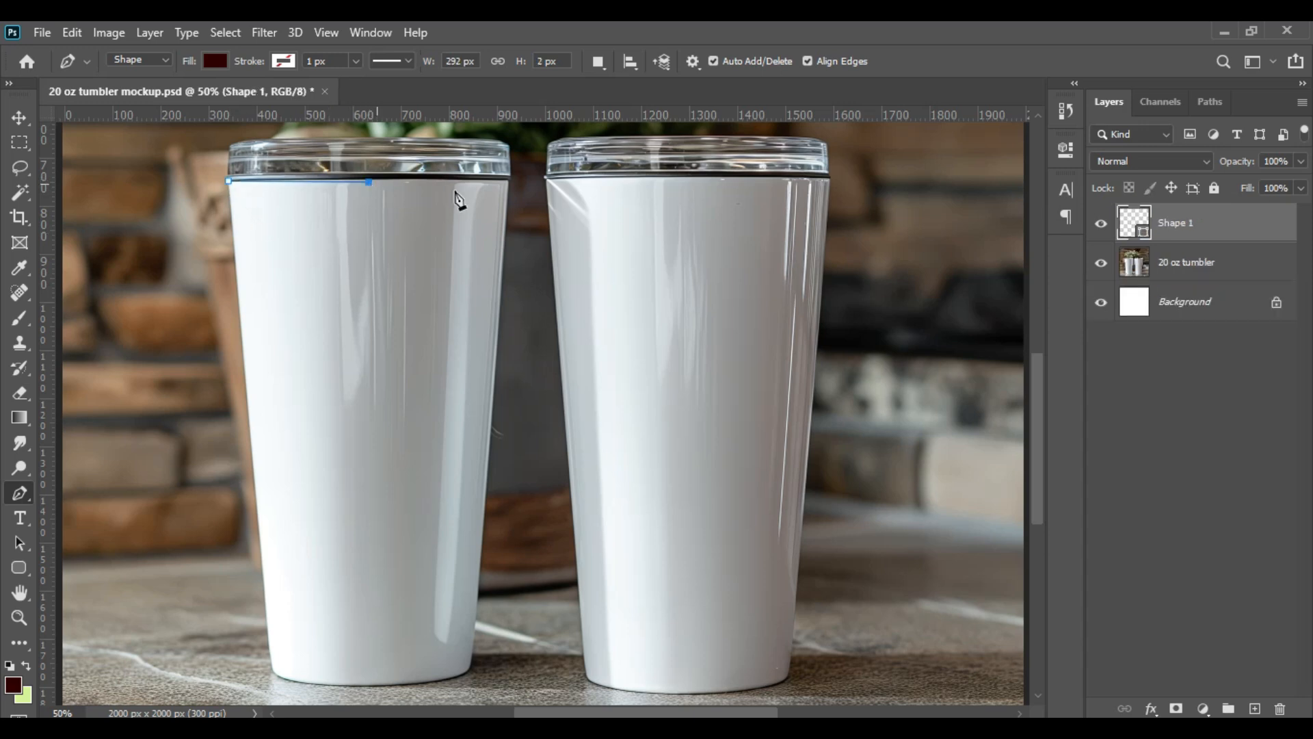
left_click(509, 182)
left_click(486, 478)
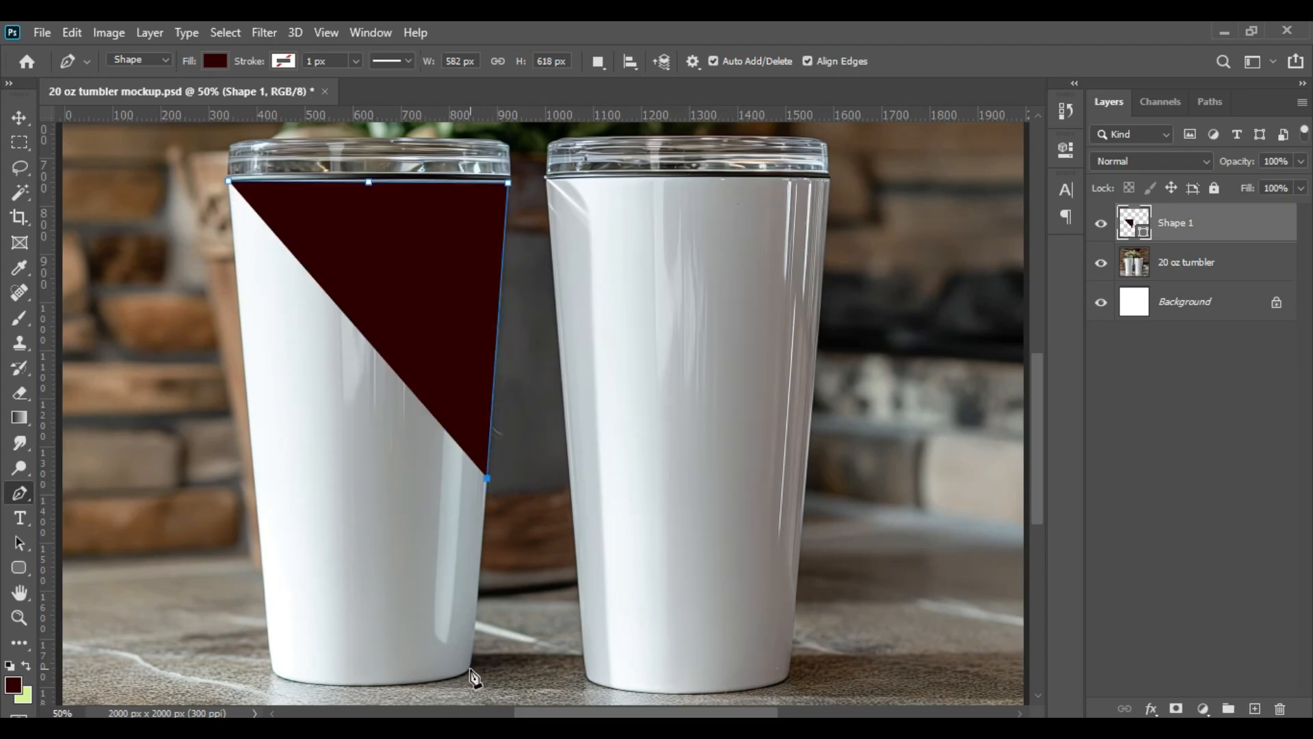
left_click(472, 665)
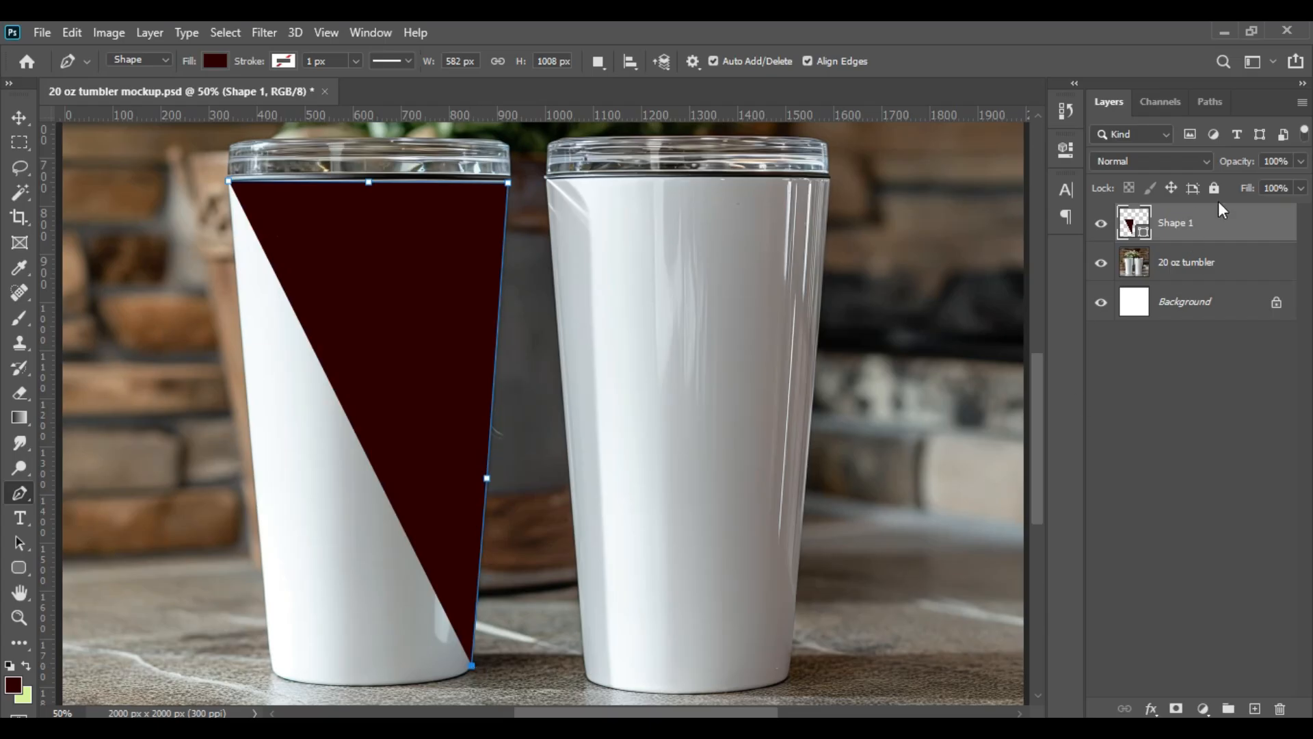
- Set the shape's fill to 0% and close the outline around the tumbler's base and left side
left_click_drag(1250, 197, 1132, 197)
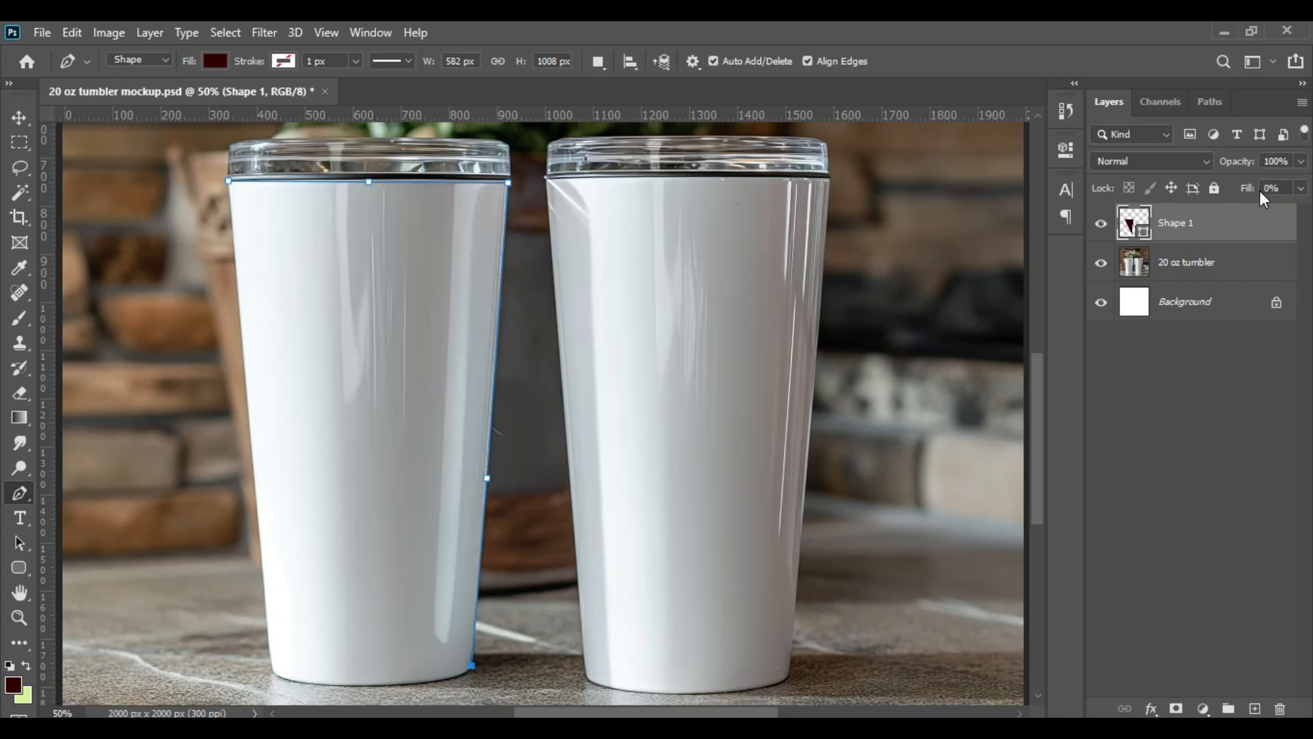
left_click(464, 675)
left_click(282, 677)
left_click(270, 662)
left_click(228, 182)
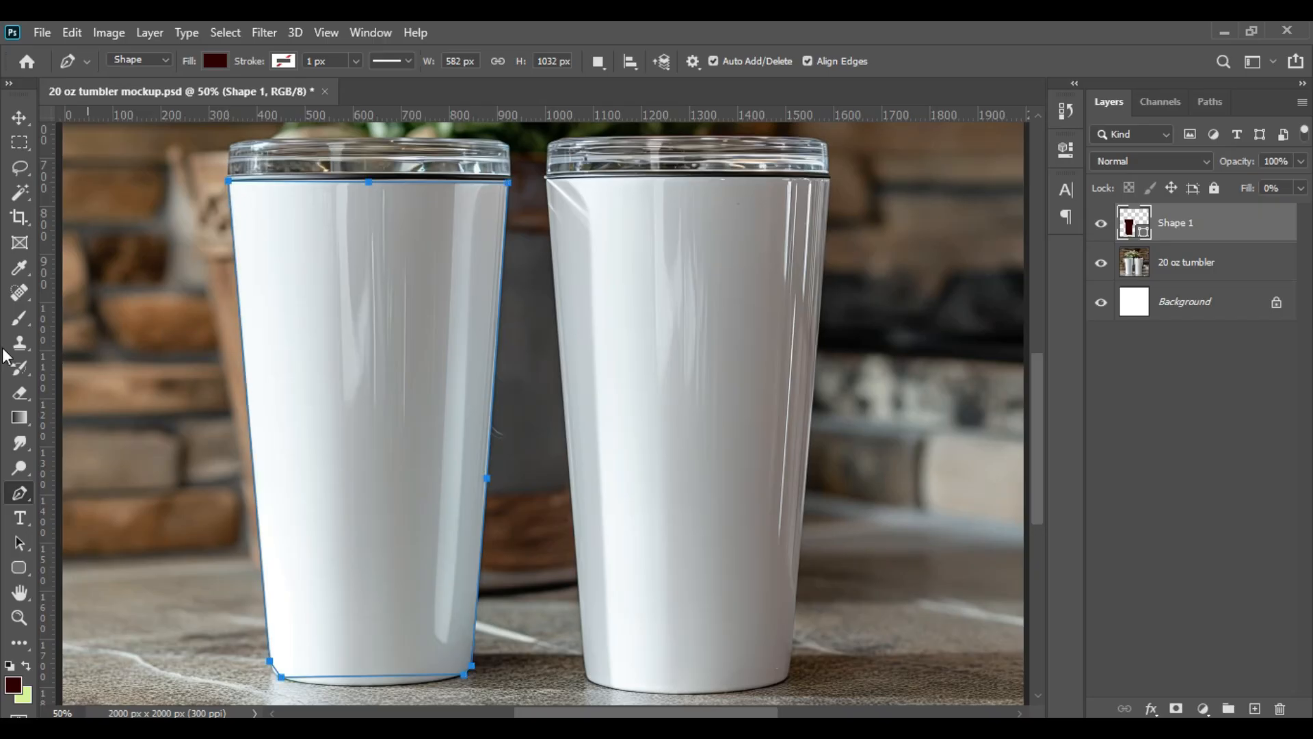
- Add anchor points along the right side of the left tumbler's outline and adjust them to follow the cup's edge
right_click(20, 493)
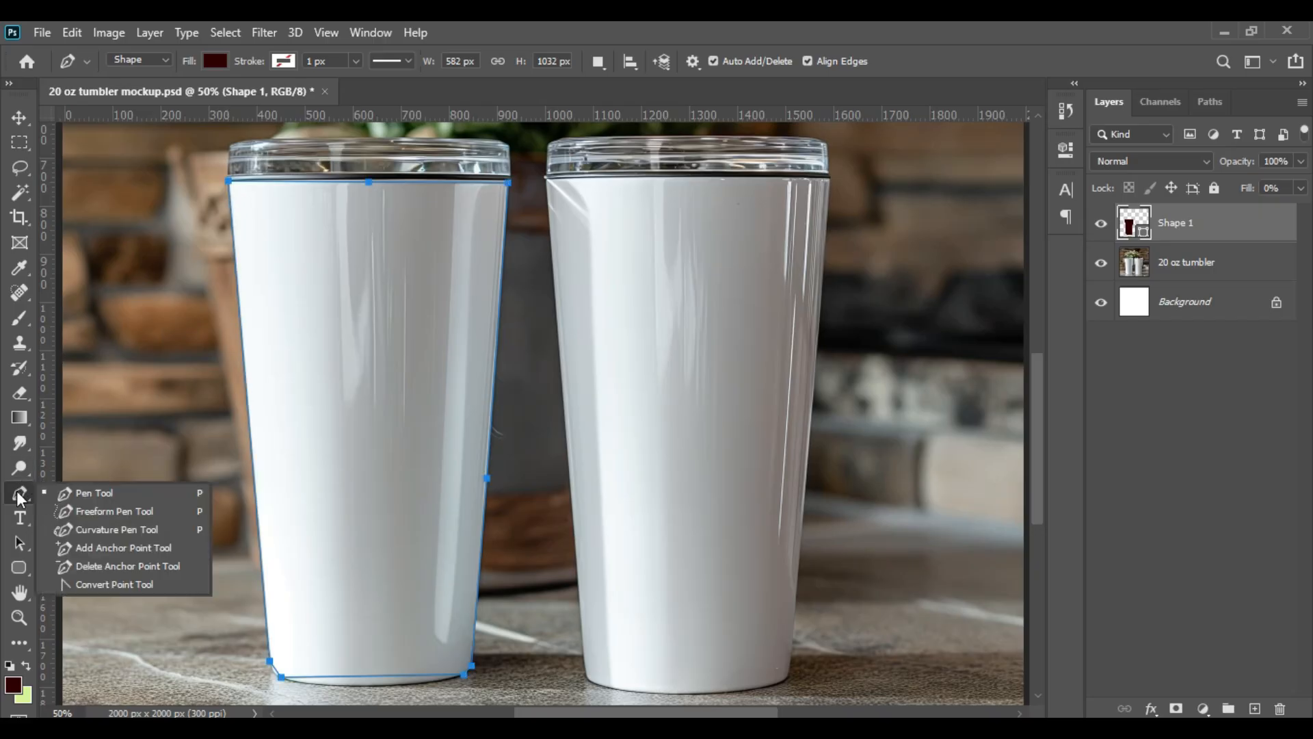
left_click(145, 548)
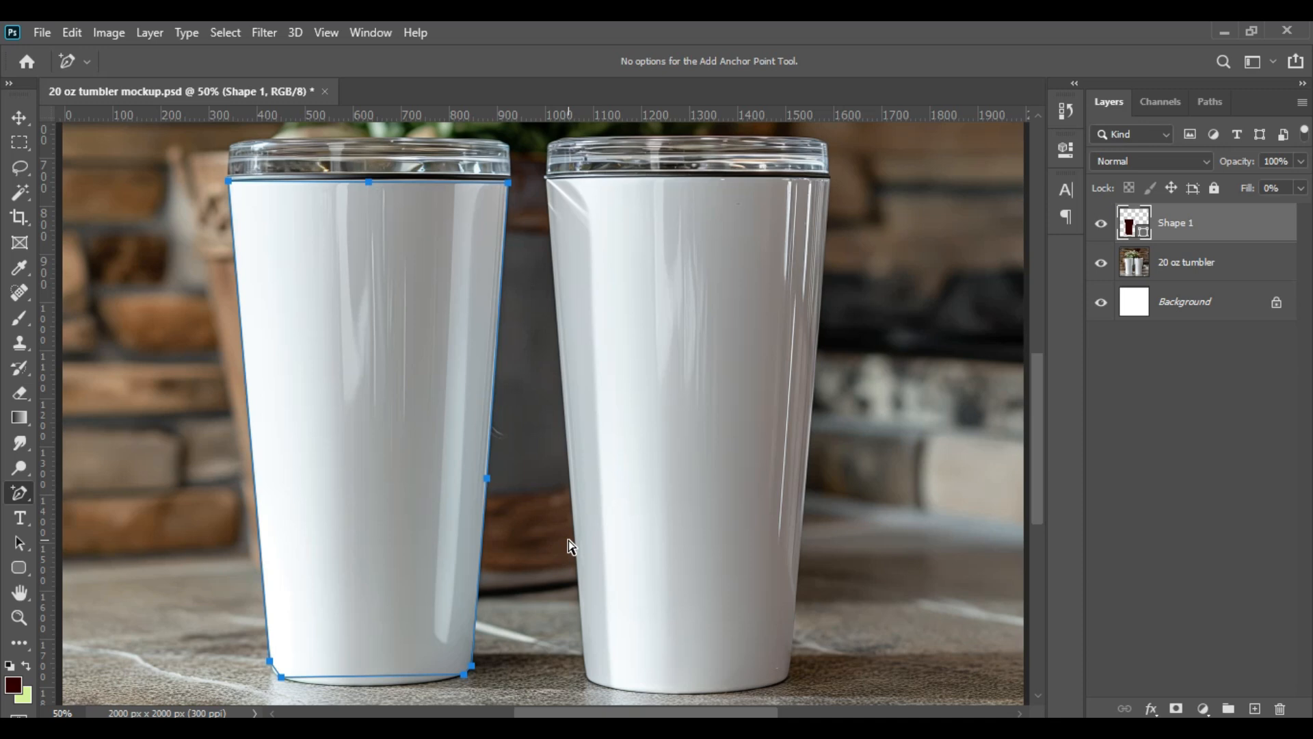
key("ctrl+plus")
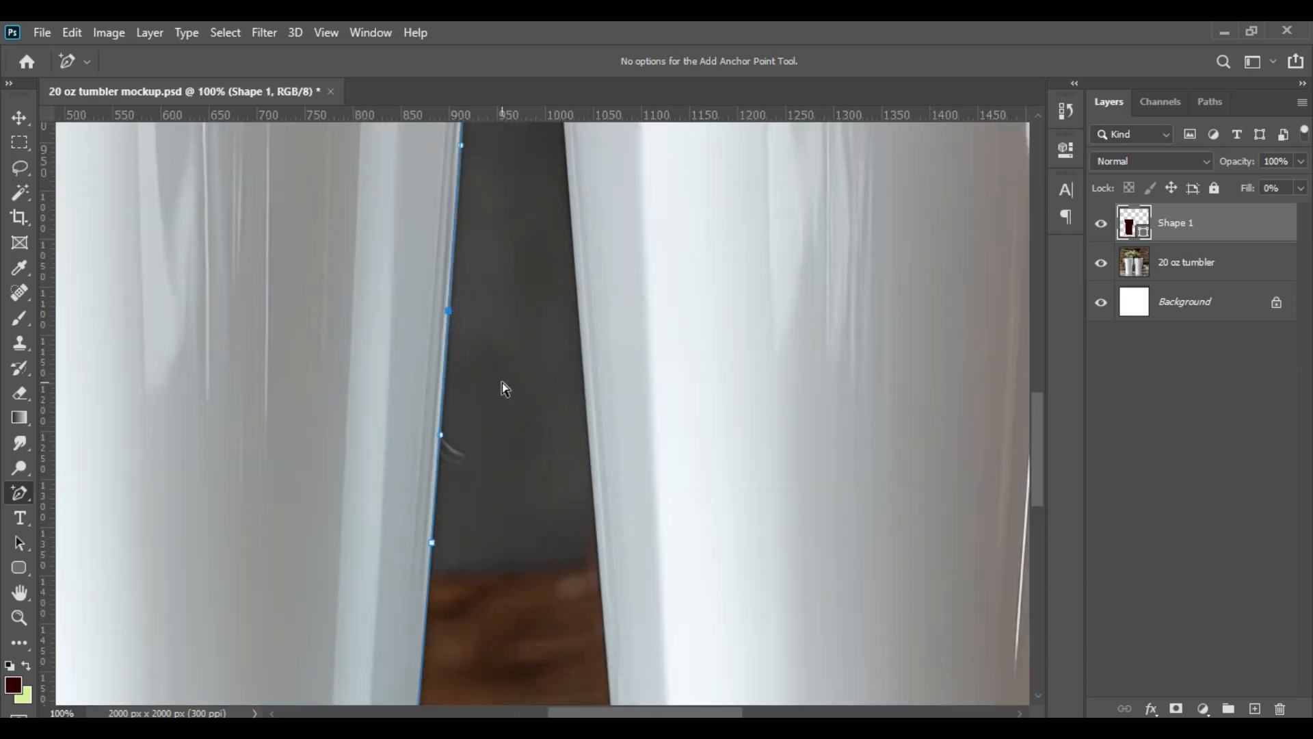
key("Right")
key("Right")
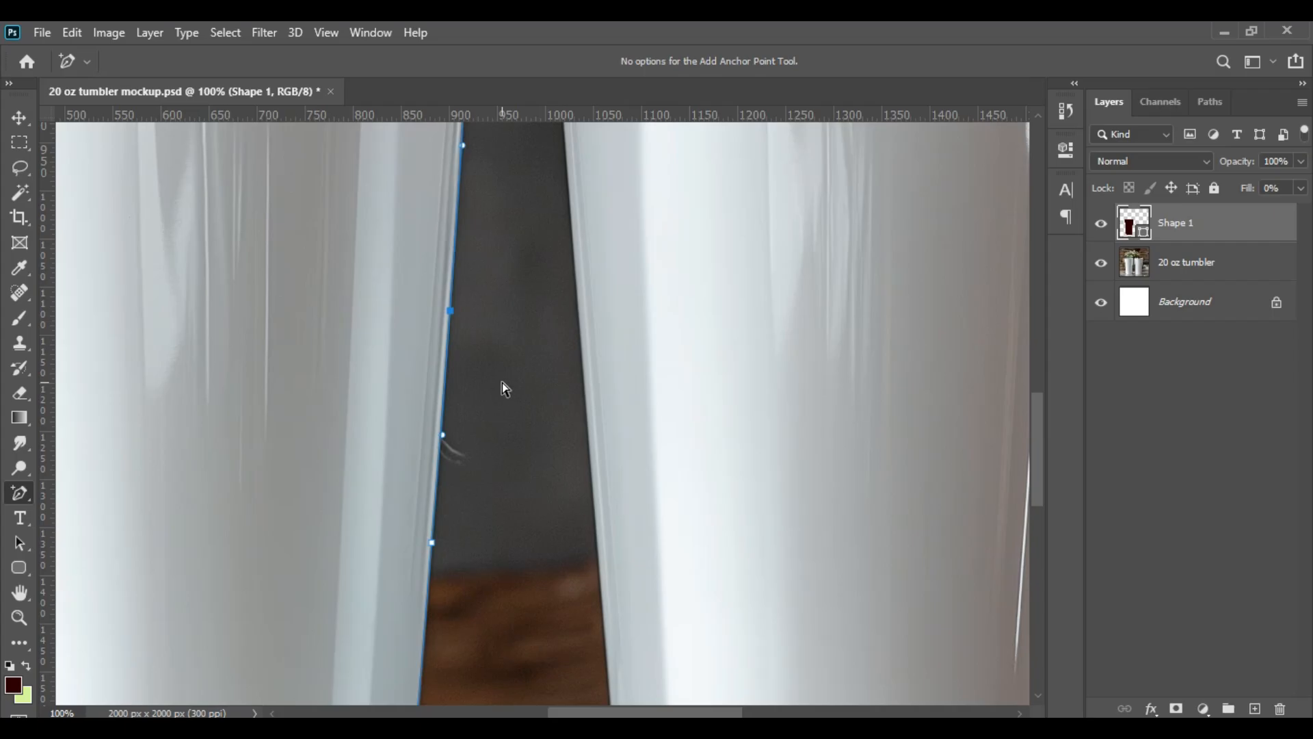
scroll(503, 383, "down", 5)
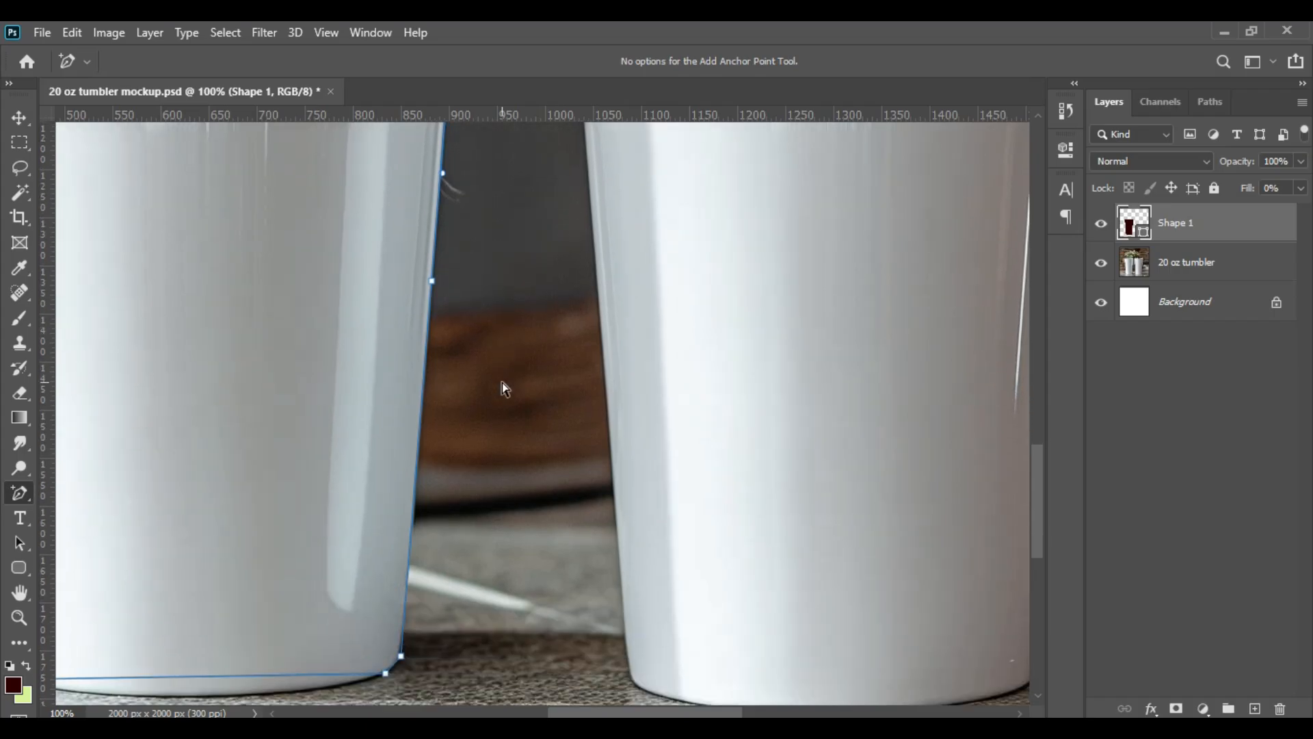
scroll(502, 383, "down", 1)
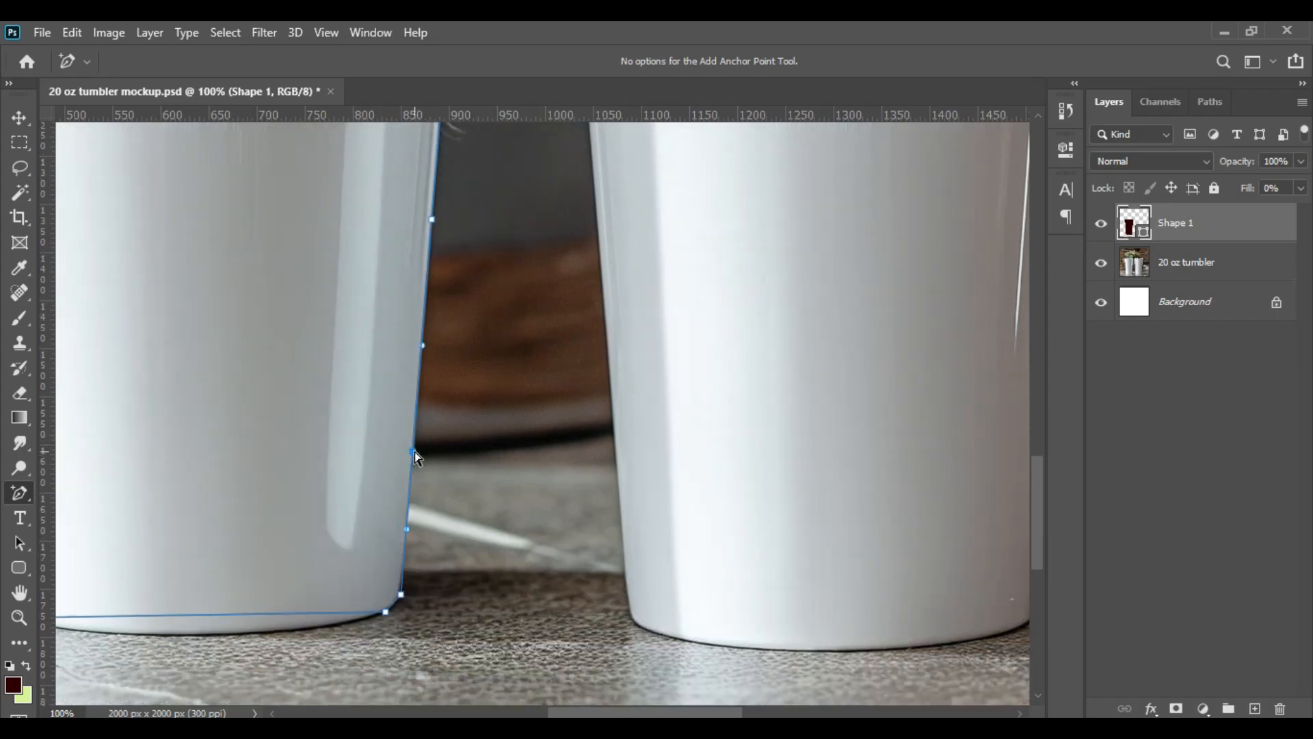
left_click_drag(415, 452, 415, 457)
scroll(423, 550, "down", 1)
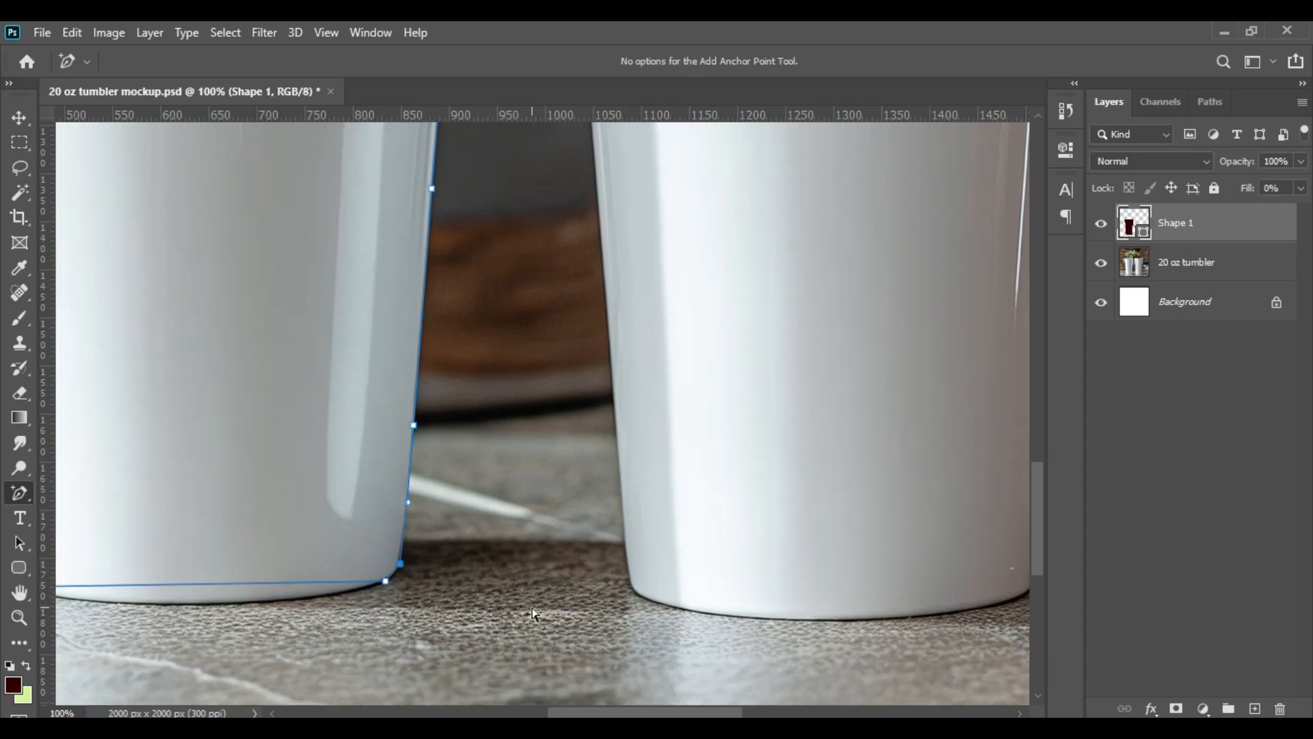
- Round the outline's lower-right corner with adjusted and added anchor points so it follows the tumbler's base
key("ctrl+plus")
key("ctrl+plus")
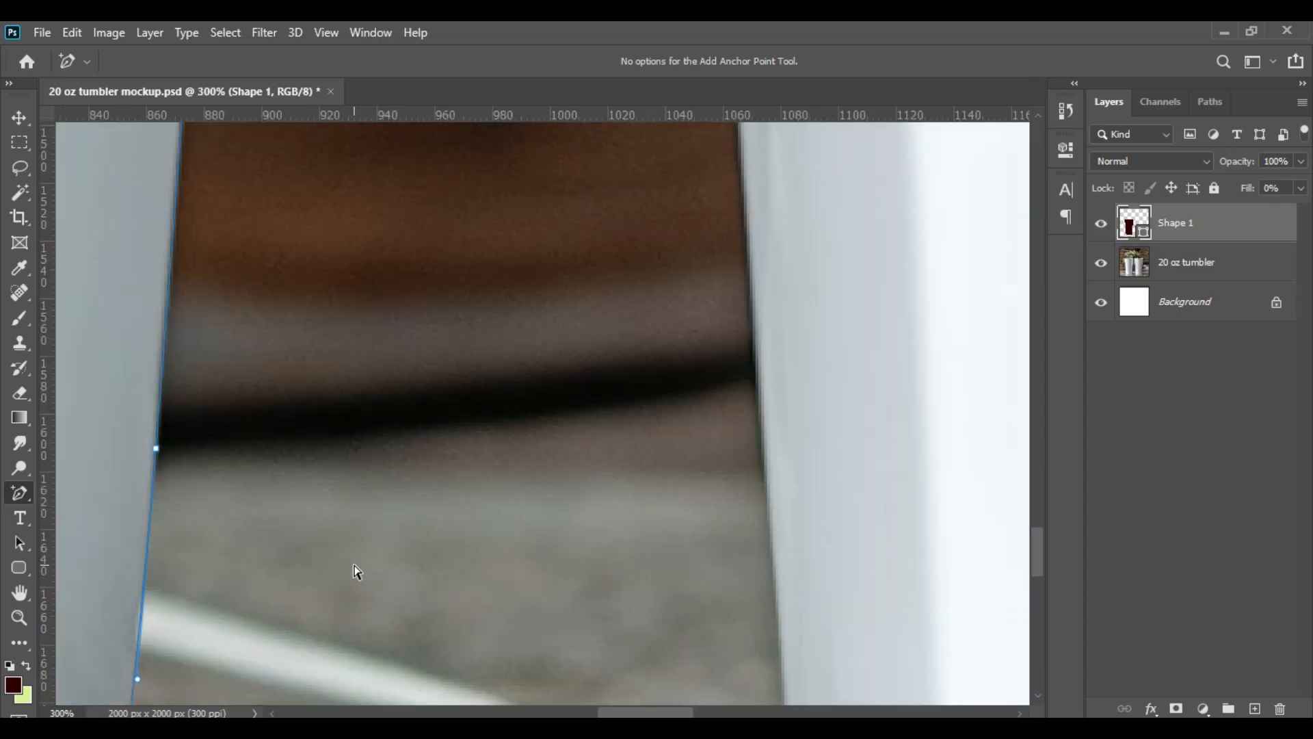
left_click_drag(342, 586, 576, 427)
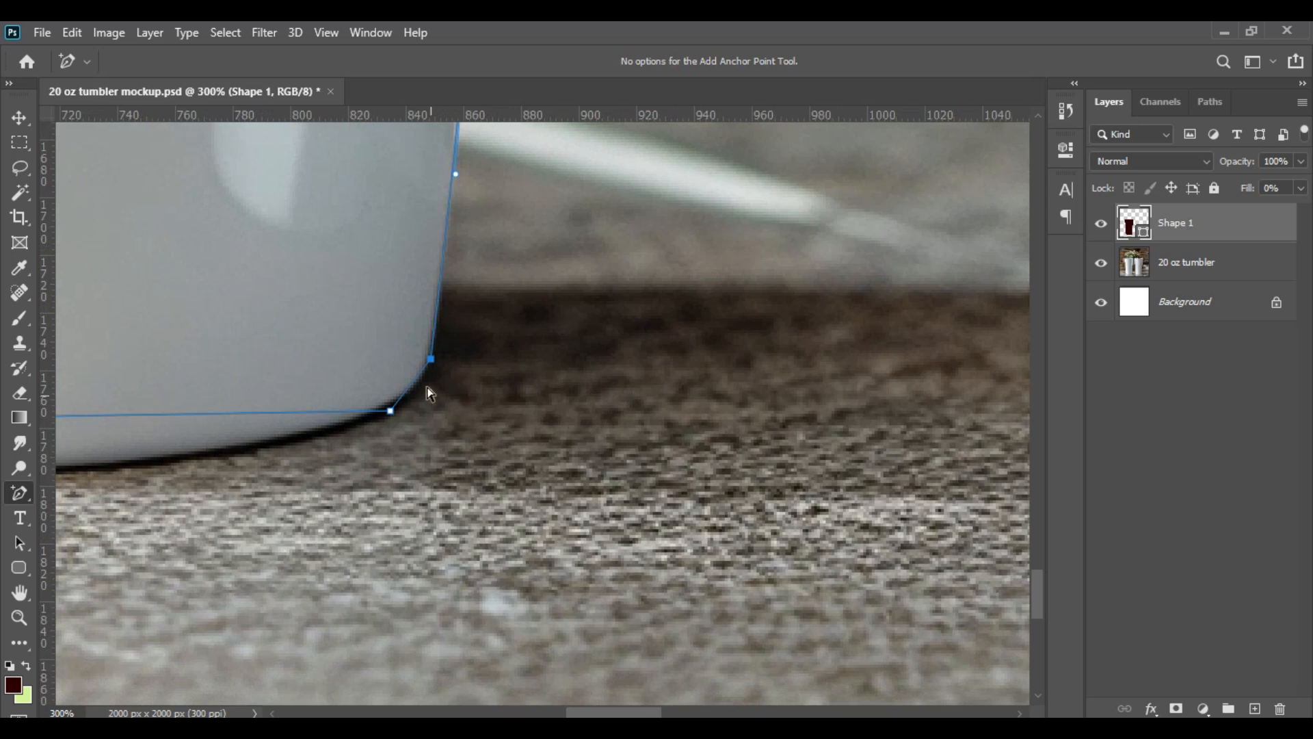
left_click_drag(392, 412, 408, 390)
left_click(400, 388)
- Curve the outline's straight bottom edge down to the tumbler's base with a middle anchor point and its handles
left_click_drag(157, 461, 692, 478)
left_click_drag(395, 435, 391, 496)
left_click_drag(657, 490, 860, 471)
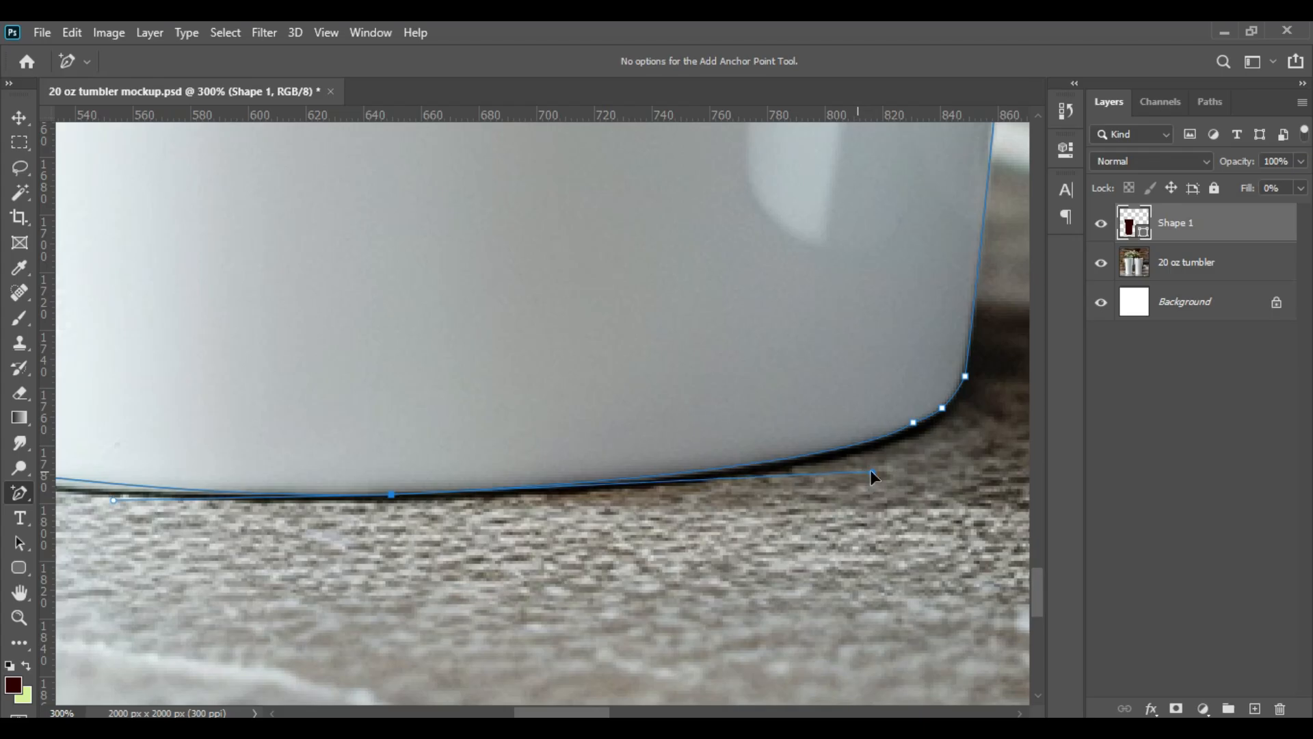
scroll(349, 558, "left", 4)
left_click_drag(334, 504, 228, 515)
left_click(616, 500)
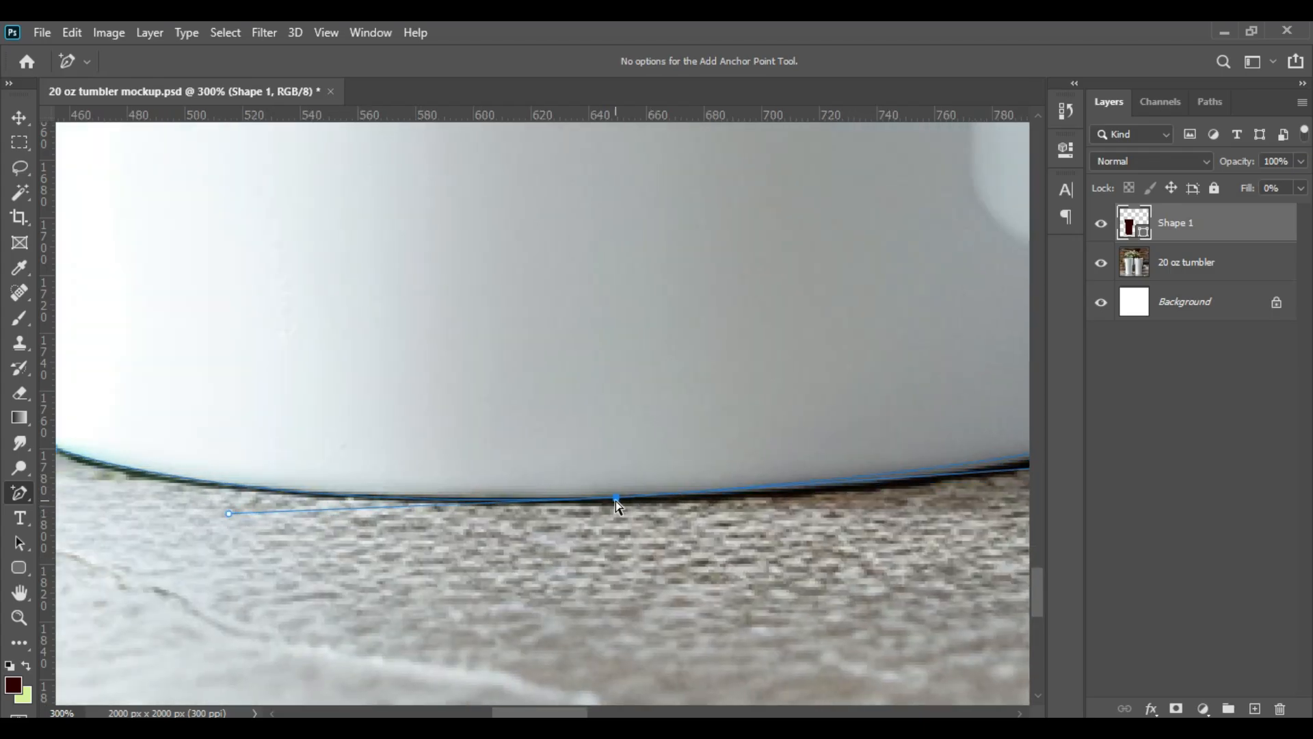
left_click_drag(314, 580, 748, 614)
left_click(611, 509)
key("Down")
- Fit the outline's lower-left corner to the rounded base by adding anchor points and shifting them onto the edge
scroll(525, 619, "up", 1)
left_click(465, 494)
left_click_drag(465, 495, 456, 508)
scroll(338, 484, "up", 2)
left_click(419, 523)
key("Right")
key("Right")
key("Right")
key("Right")
key("Right")
- Add anchor points on the lower part of the tumbler's left side and nudge them left onto the cup's edge
scroll(476, 481, "up", 3)
left_click(429, 620)
key("Left")
key("Left")
left_click(433, 648)
key("Left")
key("Left")
scroll(494, 611, "up", 3)
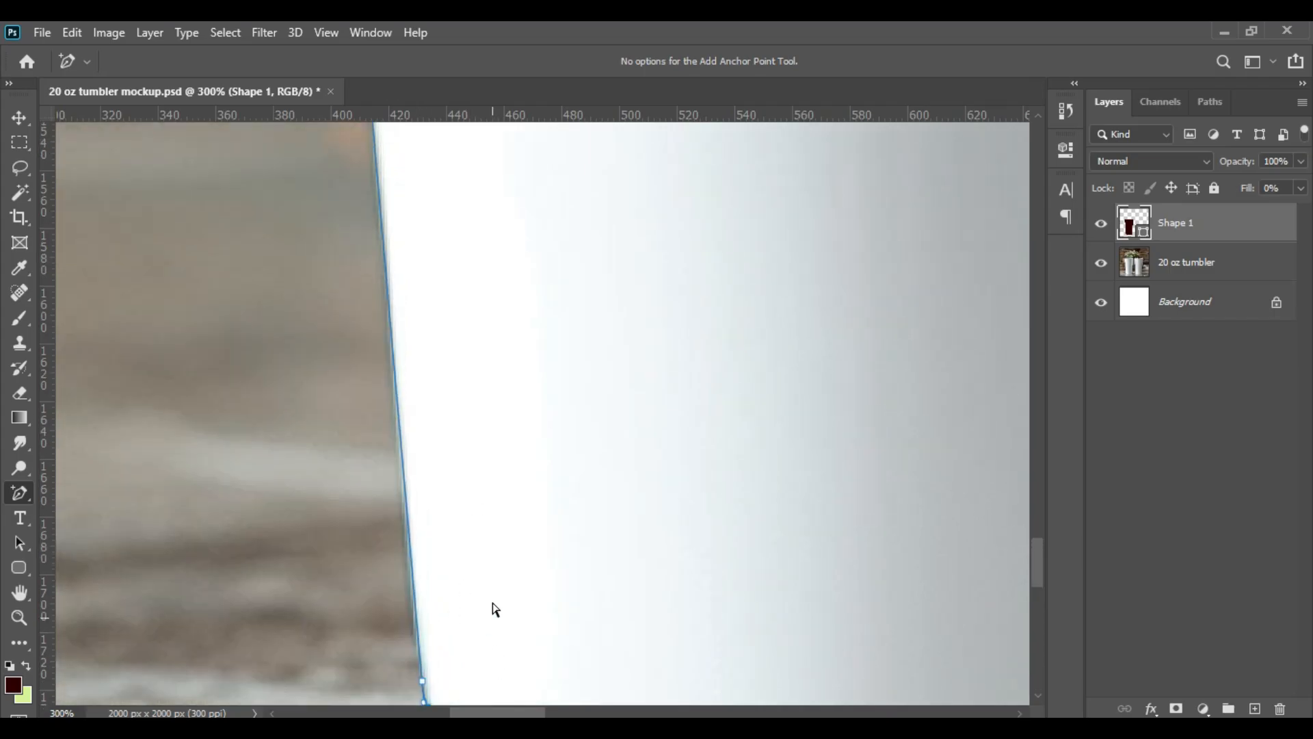
left_click(415, 635)
key("Left")
key("Left")
key("Left")
scroll(383, 533, "up", 4)
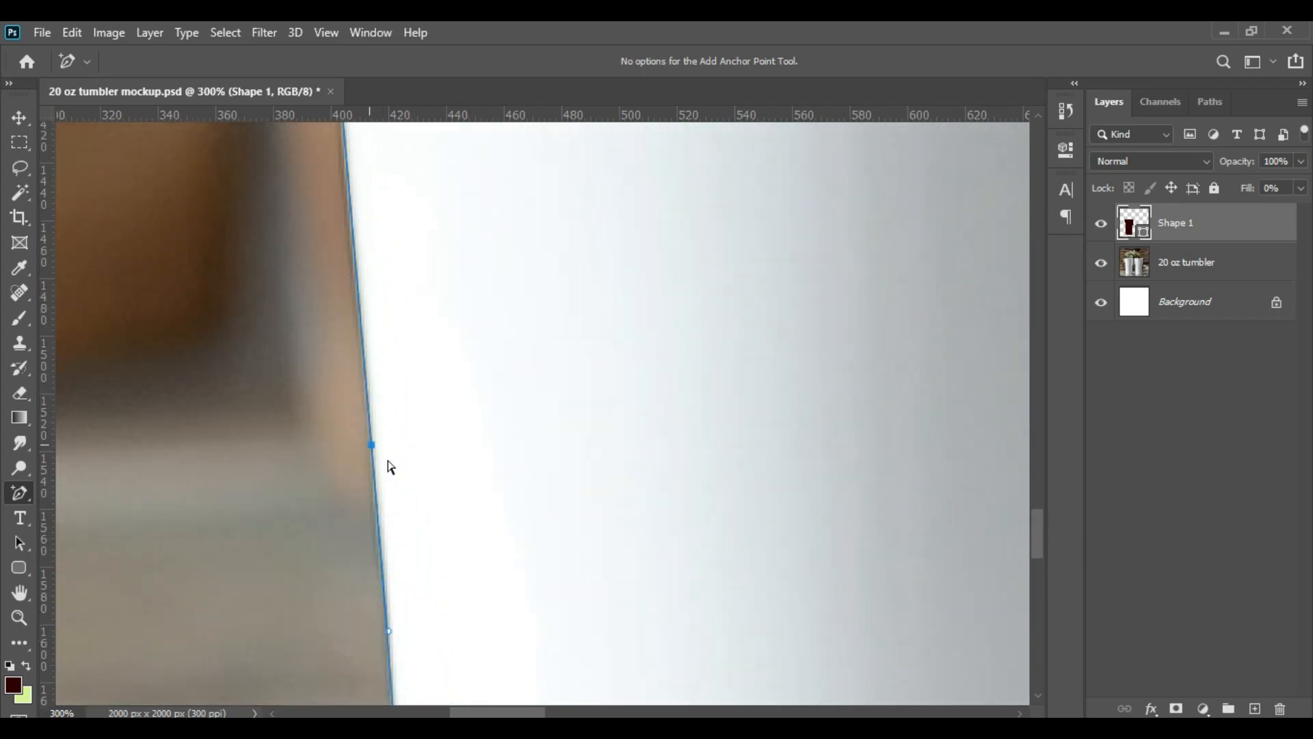
- Add anchor points up the middle and upper part of the tumbler's left side to match its slope
scroll(404, 462, "up", 6)
scroll(384, 456, "up", 12)
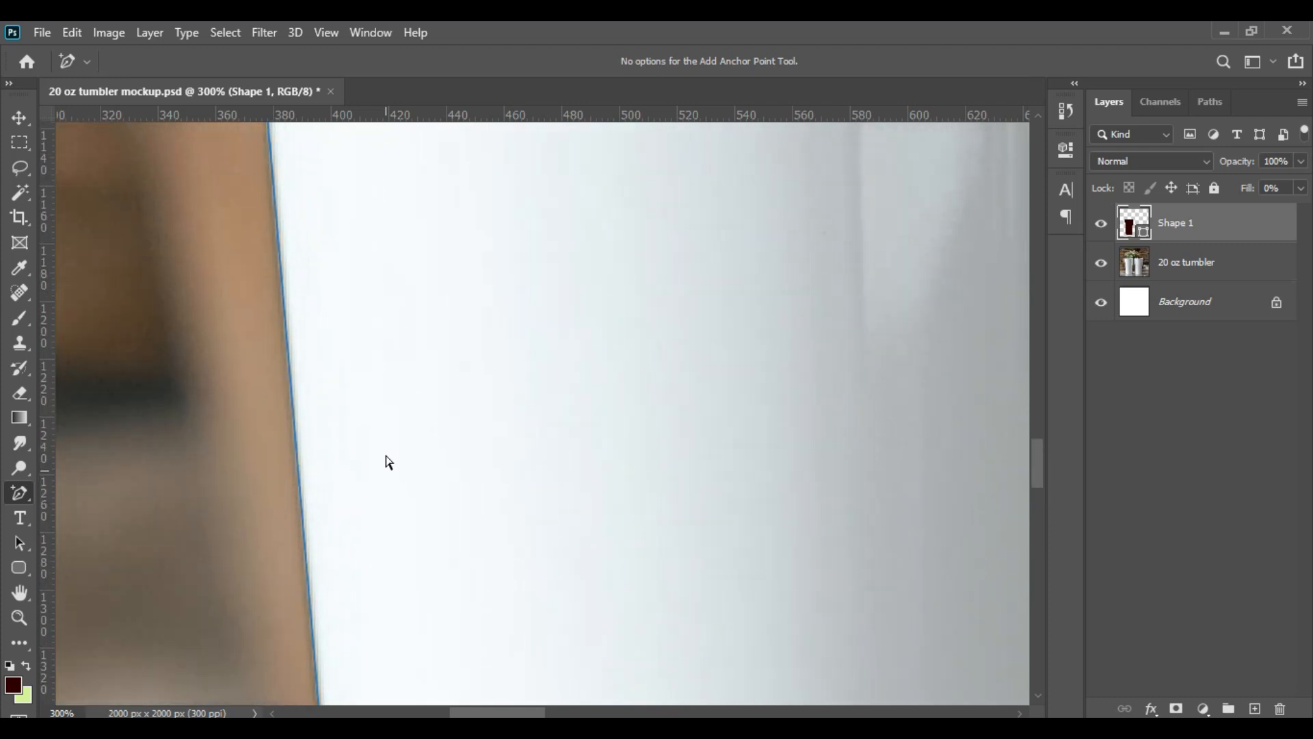
left_click(291, 501)
scroll(376, 506, "up", 1)
scroll(376, 508, "up", 7)
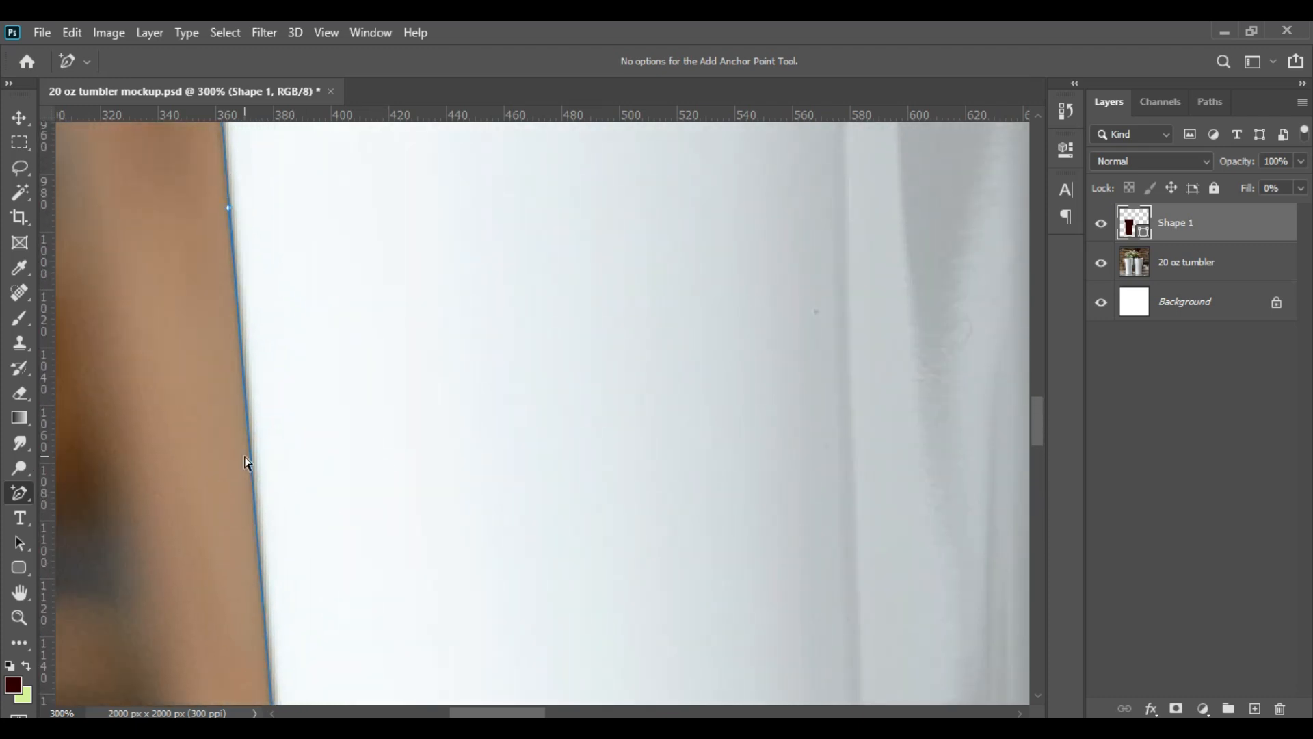
left_click(255, 470)
scroll(260, 472, "up", 4)
scroll(281, 472, "up", 3)
left_click(230, 527)
scroll(279, 523, "up", 3)
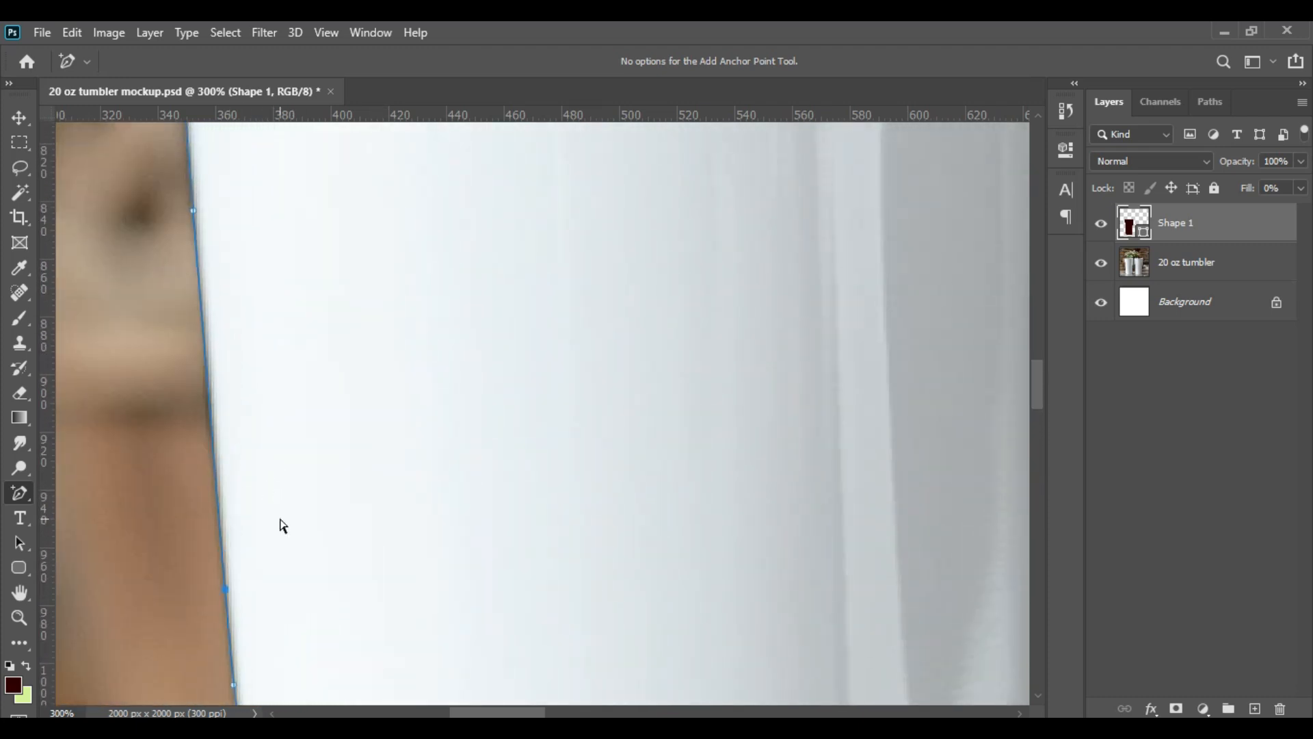
left_click(208, 508)
scroll(236, 516, "up", 4)
- Refine the outline's upper-left corner and raise the left part of its top edge to the black rim
left_click(173, 340)
scroll(240, 381, "up", 1)
left_click_drag(778, 309, 777, 298)
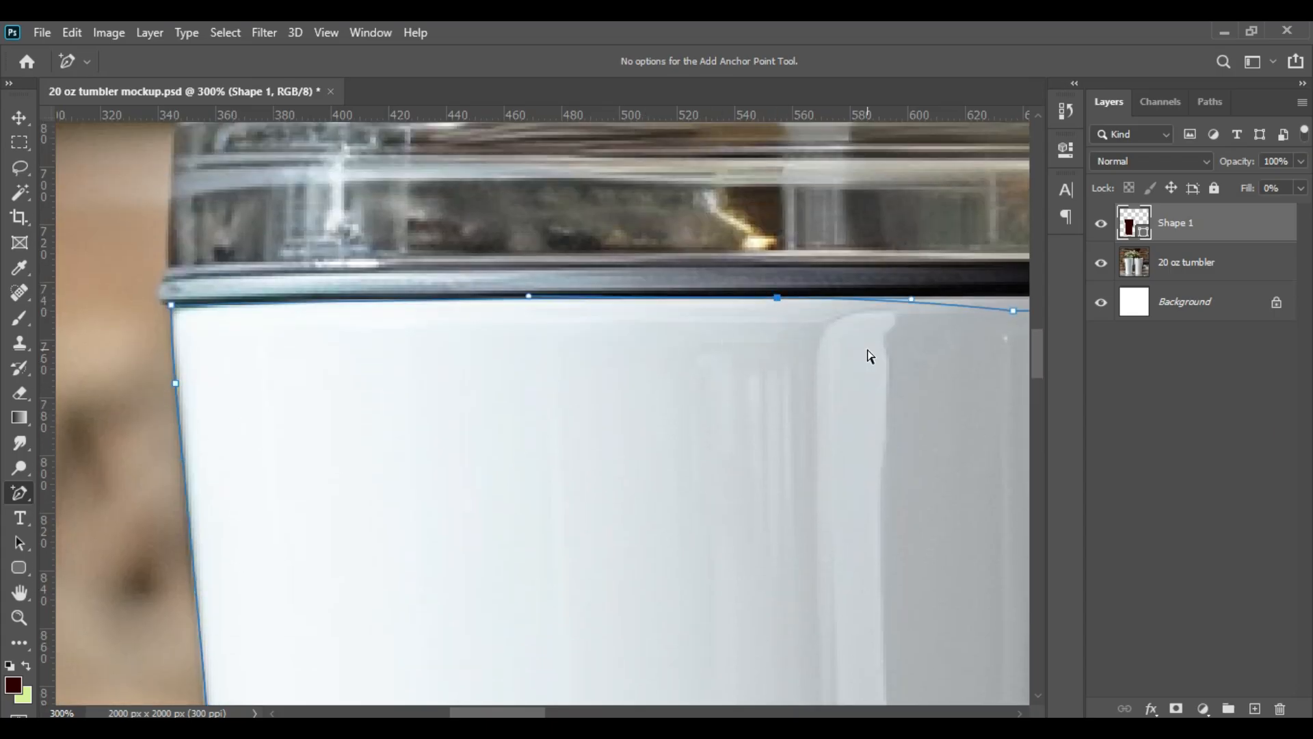
left_click(275, 303)
- Raise the middle and right part of the outline's top edge to meet the black rim
left_click_drag(913, 366, 583, 413)
left_click_drag(684, 357, 700, 342)
left_click_drag(804, 411, 326, 467)
left_click(806, 412)
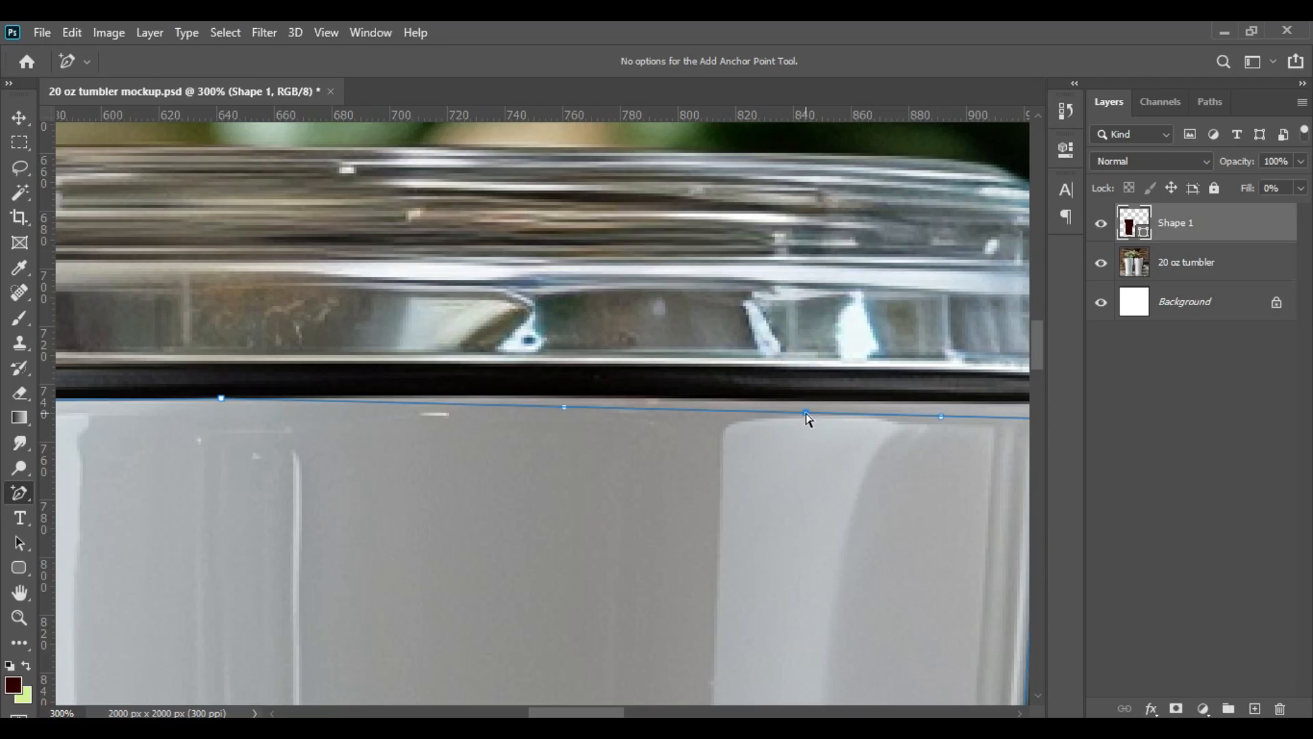
key("Up")
key("Up")
key("Up")
key("Up")
- Nudge the anchor points at the right end of the top edge upward to align the corner with the rim
left_click_drag(562, 472, 194, 497)
left_click(676, 443)
key("Up")
key("Up")
key("Up")
key("Up")
key("Up")
key("Up")
left_click(587, 429)
key("Up")
- Add an anchor point on the right side just below the rim and nudge it outward to the cup's edge
left_click_drag(604, 580, 569, 433)
left_click(639, 364)
key("Right")
key("Right")
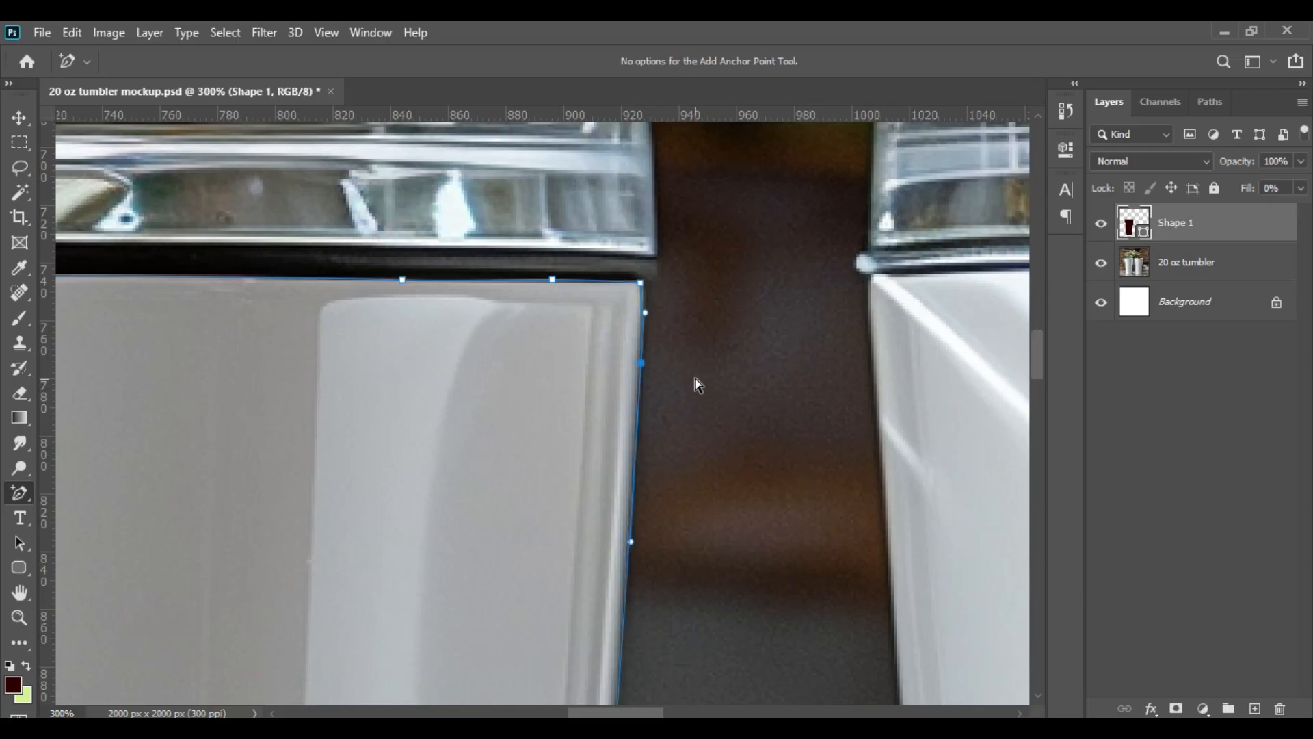
- Check the outline down the tumbler's right side and nudge an anchor point on the bottom edge down onto the base
scroll(695, 377, "down", 5)
left_click_drag(707, 513, 669, 166)
left_click_drag(717, 461, 797, 147)
left_click_drag(698, 616, 774, 176)
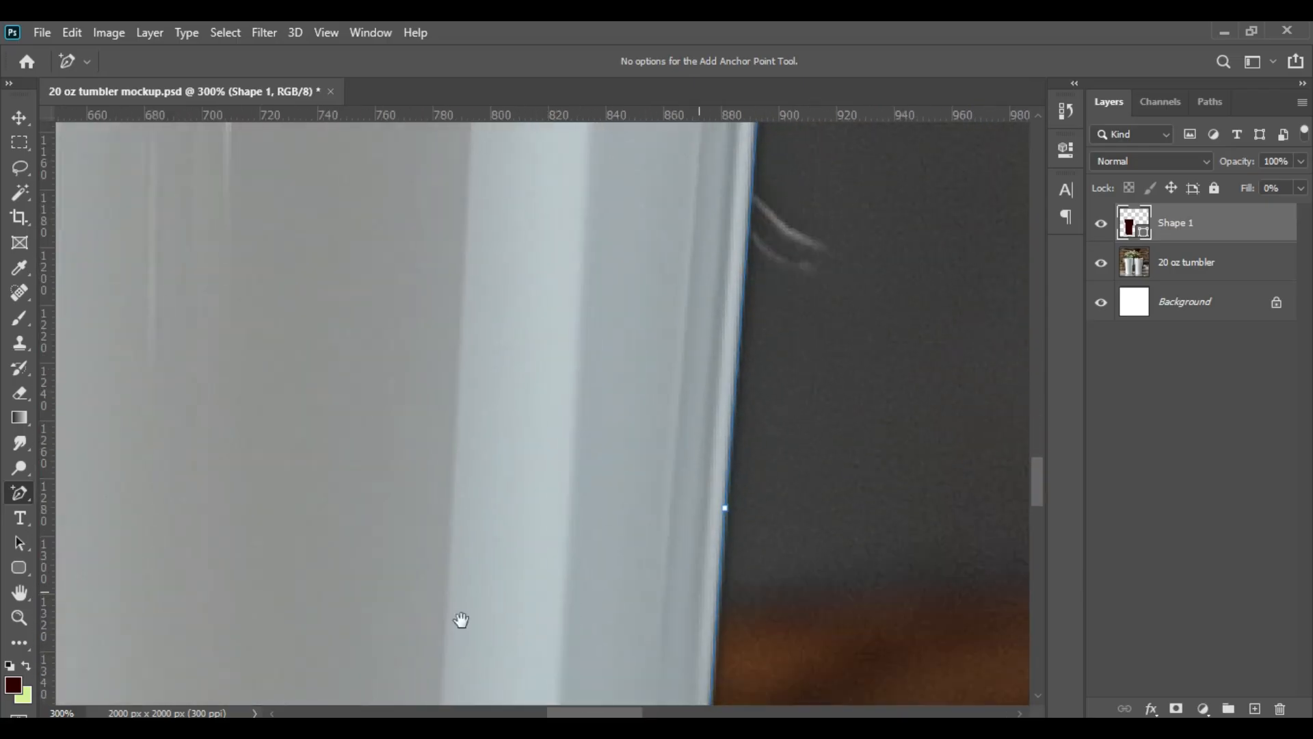
left_click_drag(460, 621, 629, 142)
left_click_drag(507, 475, 631, 130)
left_click_drag(565, 539, 629, 382)
left_click(834, 527)
key("Down")
key("Down")
- Refine the lower-left corner curve by adding anchor points and deleting the misplaced one, ending with the whole image in view
scroll(783, 478, "left", 10)
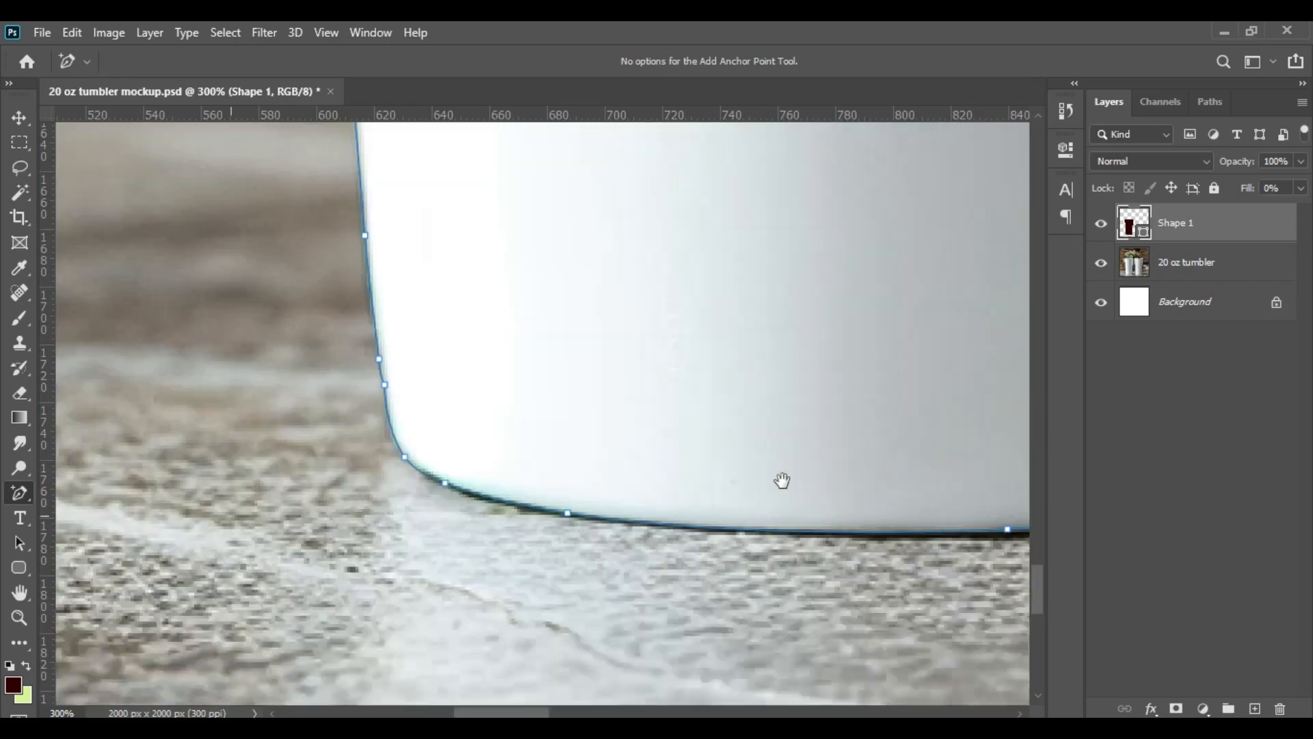
left_click(450, 483)
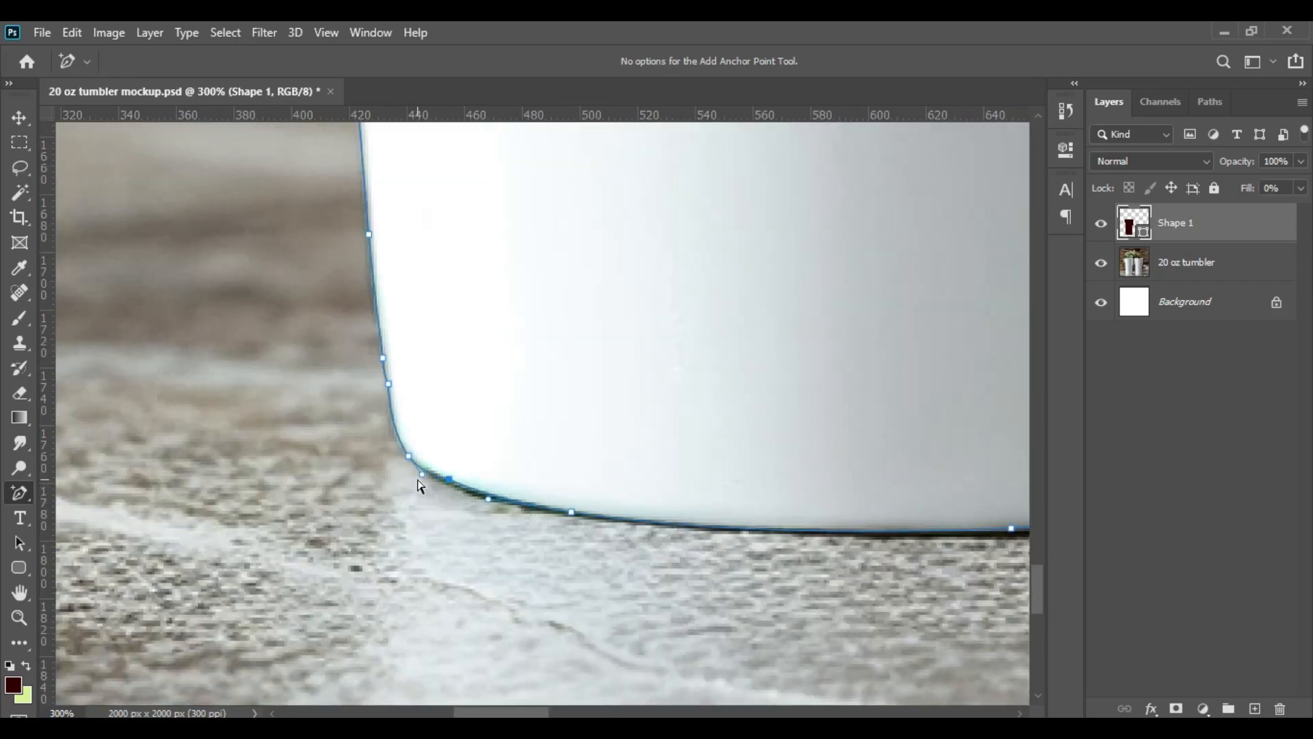
left_click(407, 456)
right_click(20, 494)
left_click(139, 565)
left_click(387, 427)
right_click(19, 493)
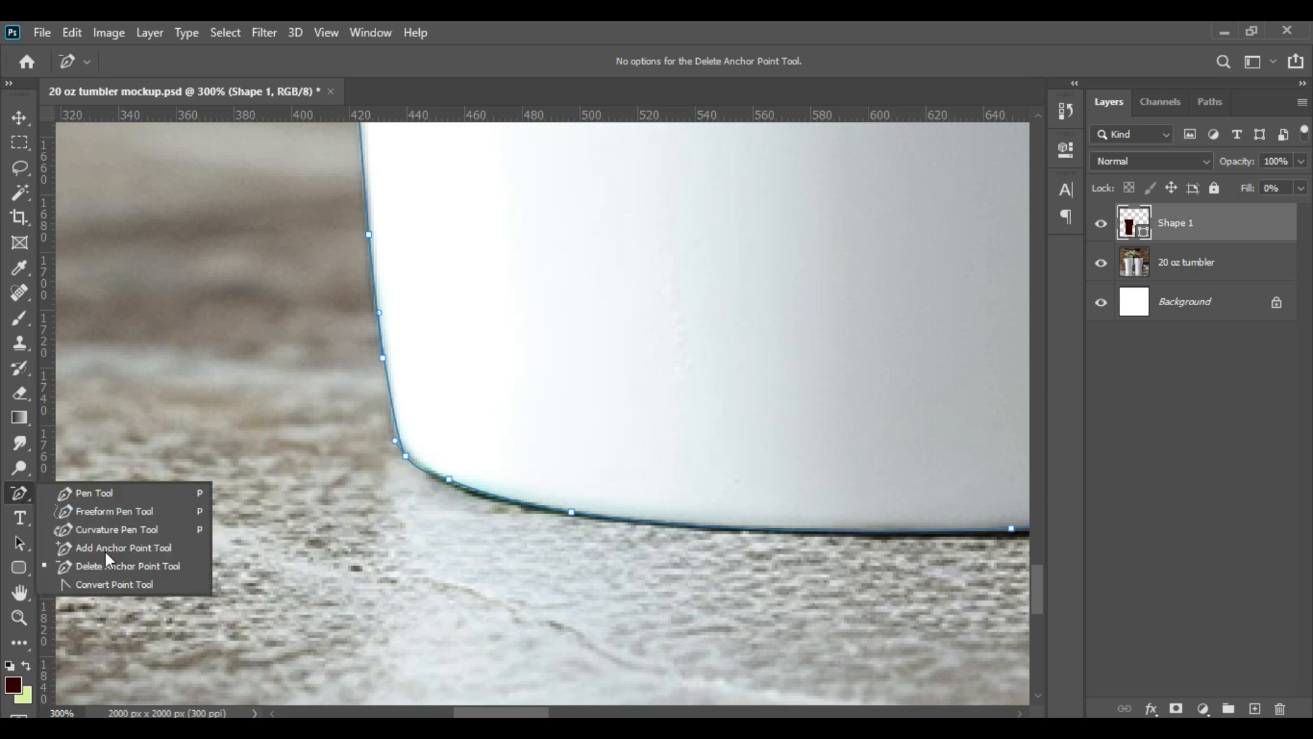
left_click(120, 551)
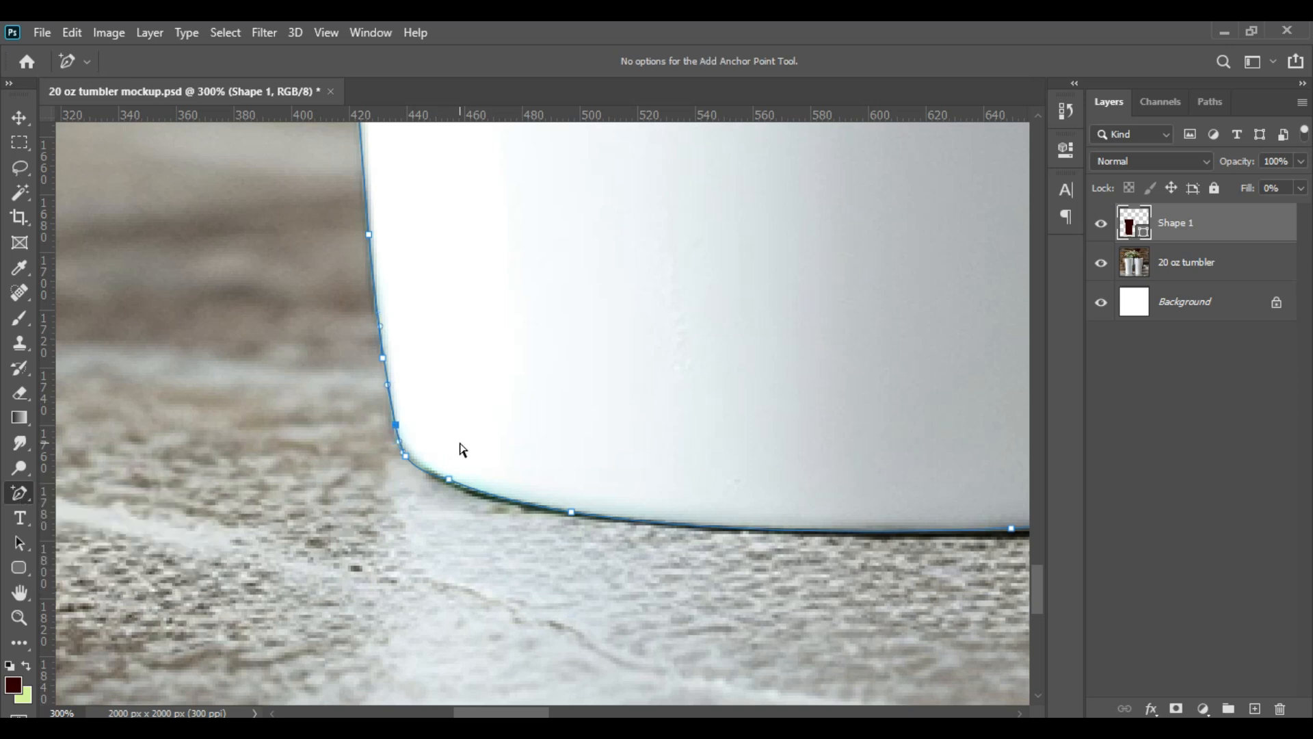
key("ctrl+0")
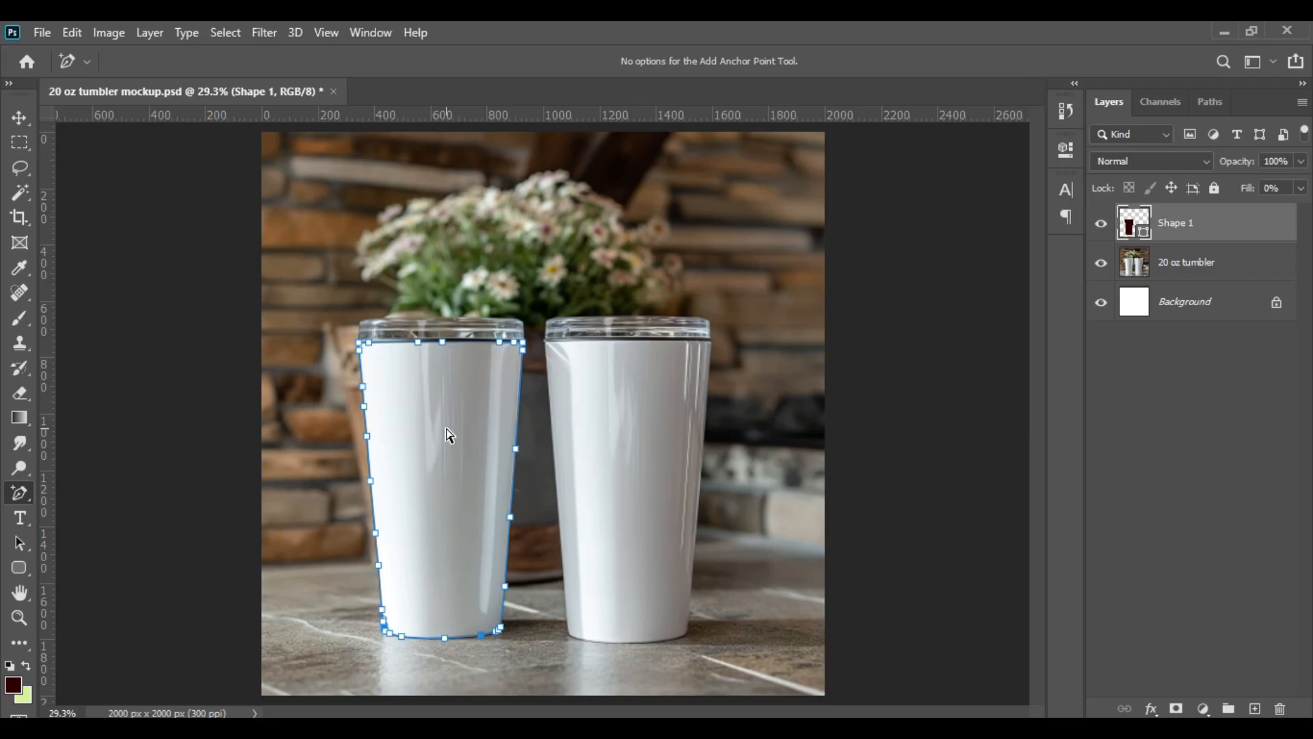
- Make a new selection from the left tumbler's path with a feather radius of 0 pixels
right_click(443, 427)
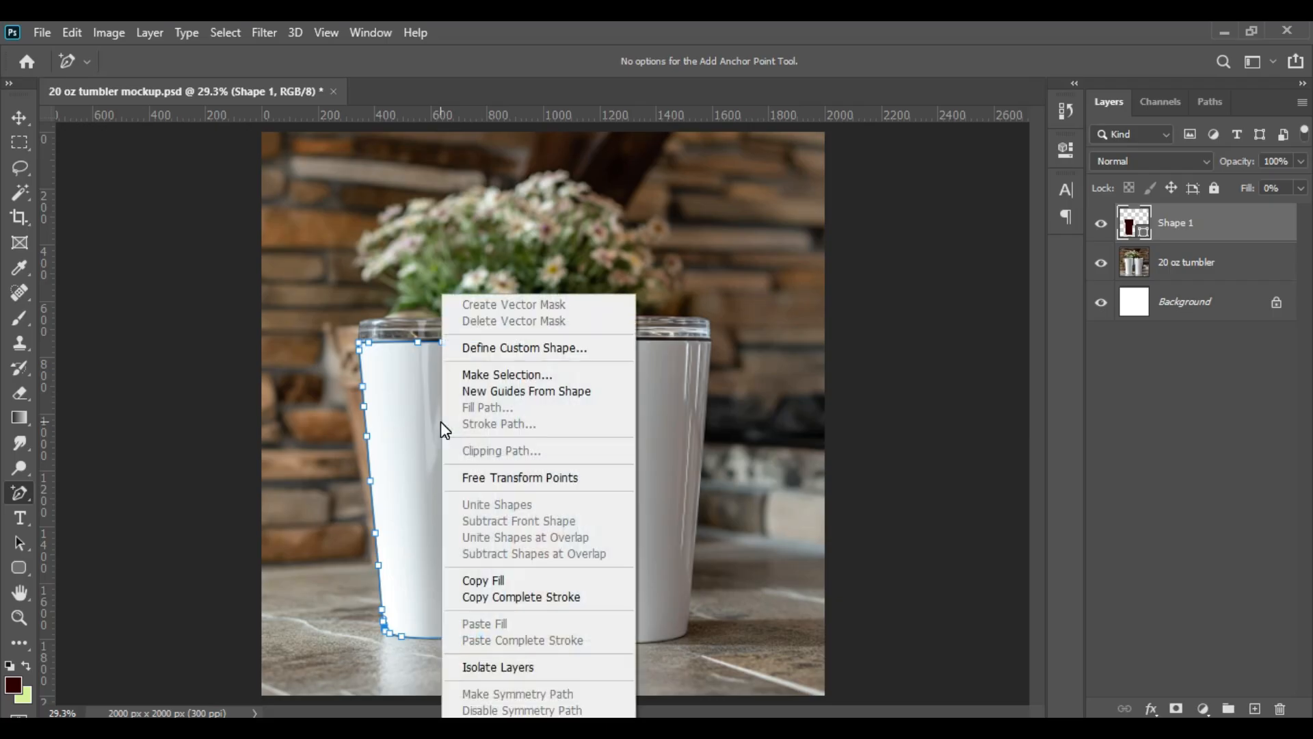
left_click(544, 374)
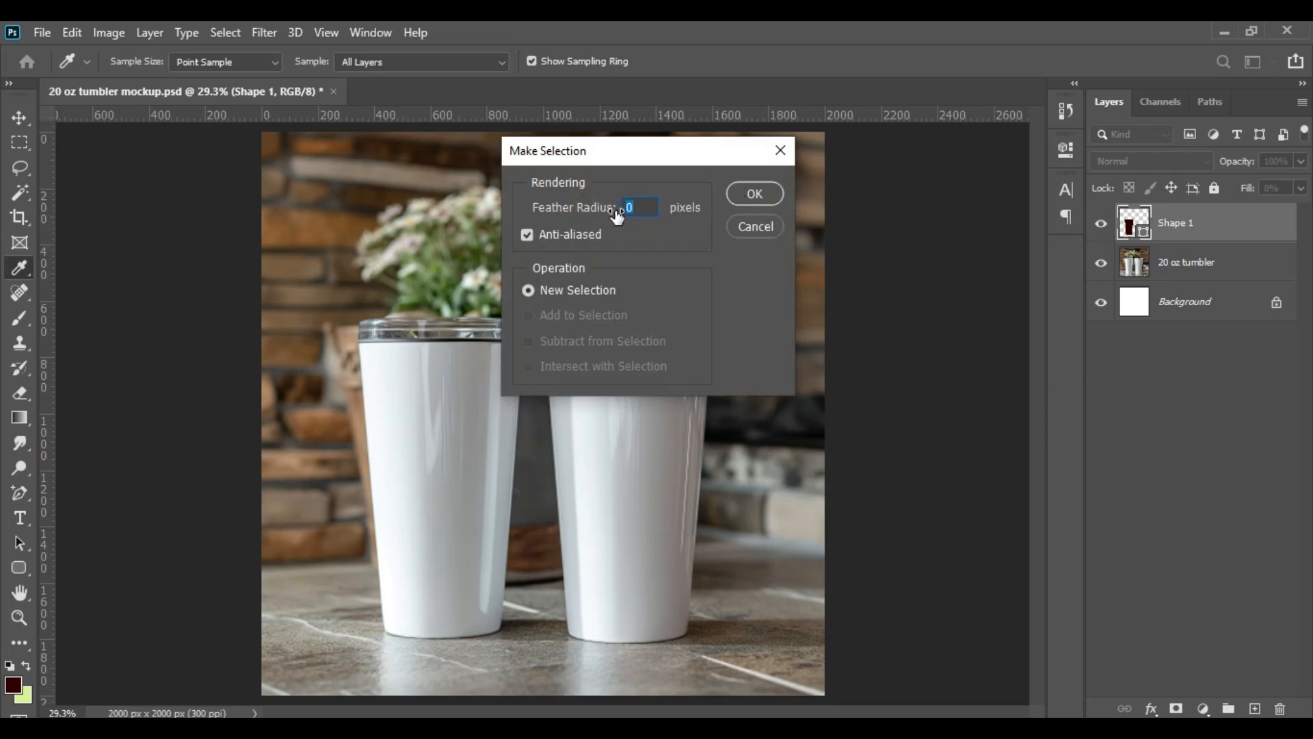
left_click(755, 194)
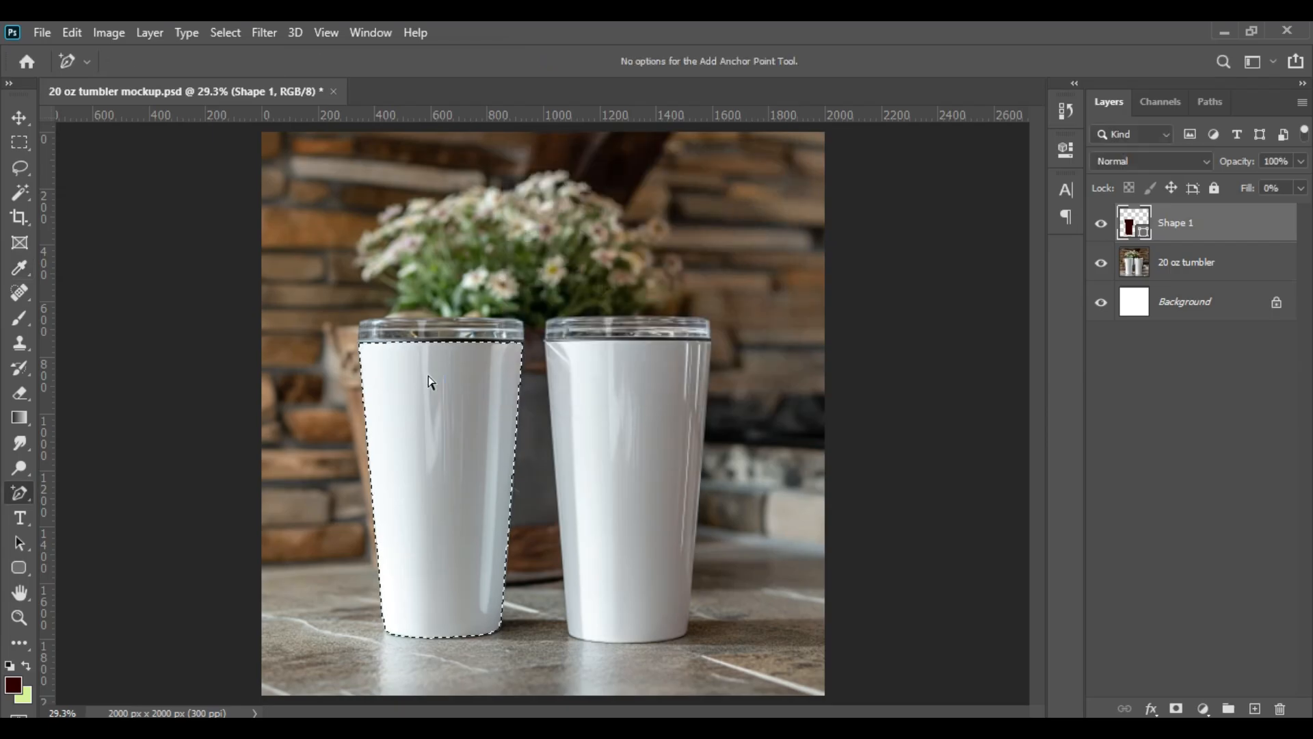
- Start a new Pen shape along the right tumbler's top edge and down its right side, with the layer fill at 0%
key("ctrl+plus")
key("ctrl+plus")
key("ctrl+plus")
key("ctrl+plus")
left_click_drag(324, 418, 659, 479)
key("ctrl+minus")
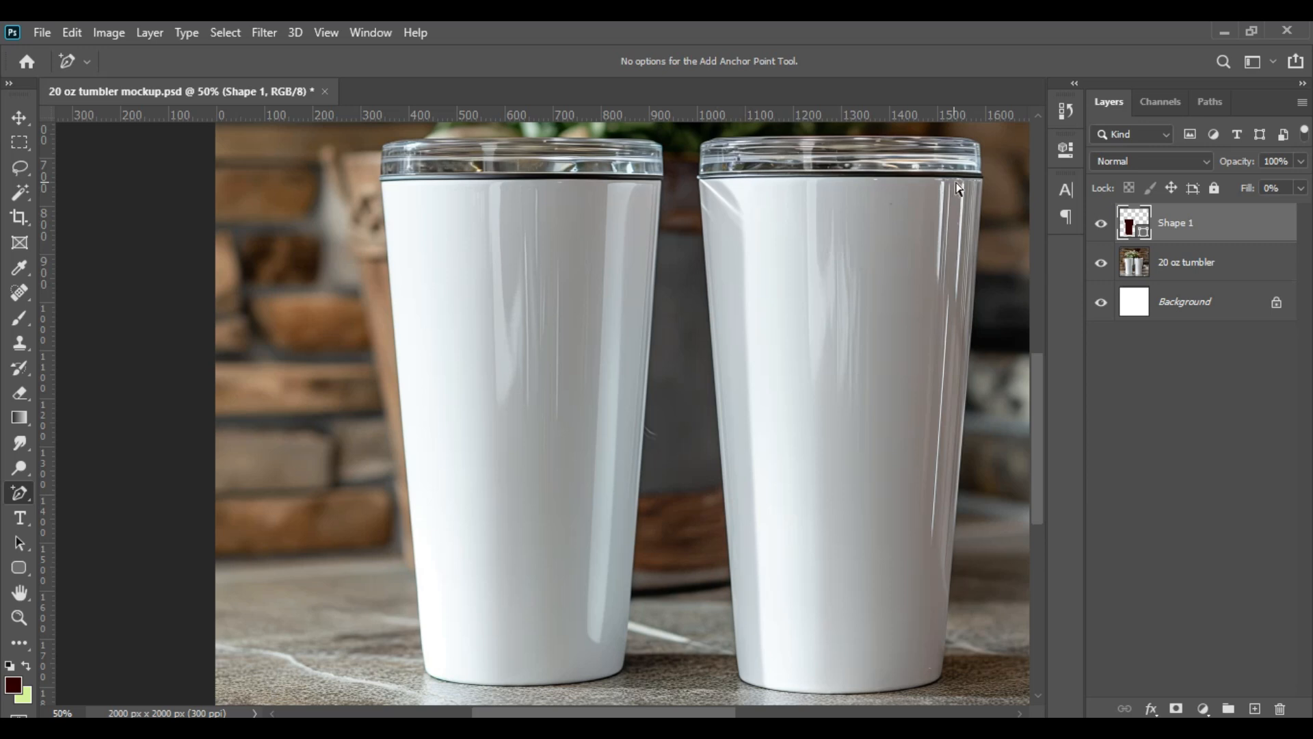
right_click(18, 495)
left_click(96, 498)
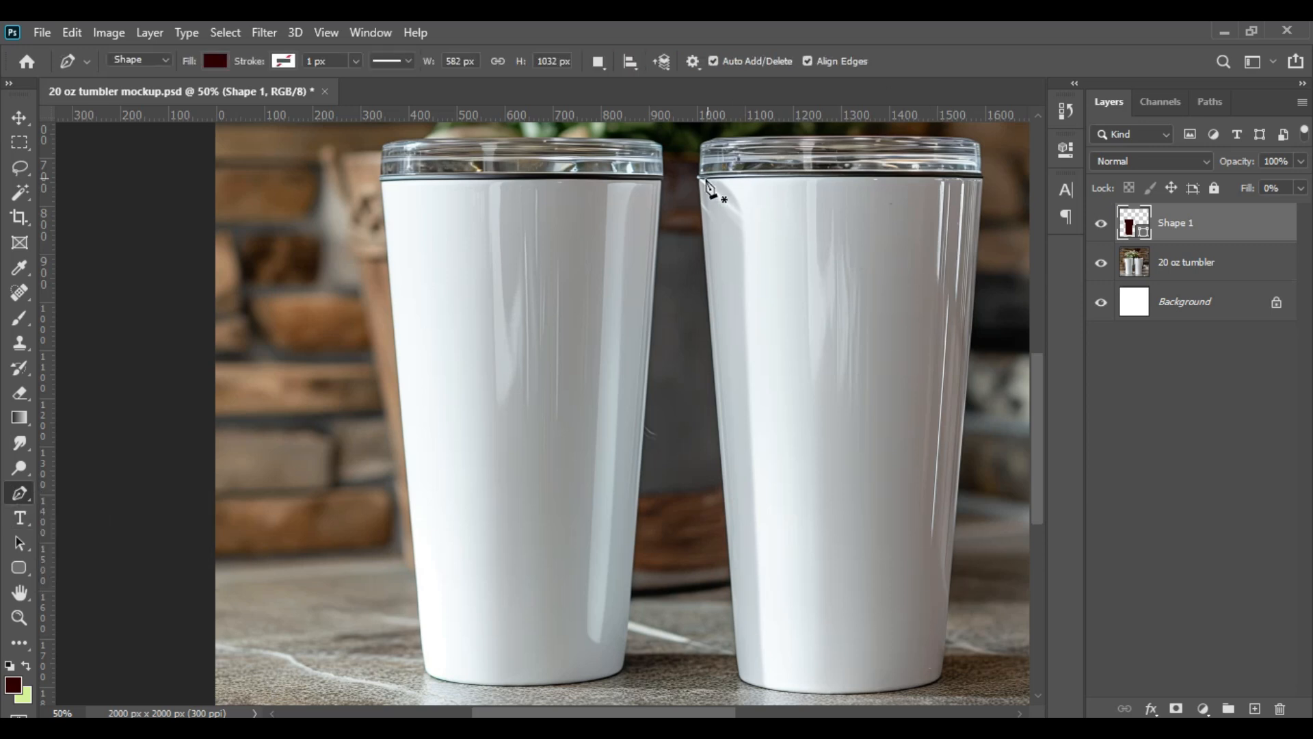
left_click(698, 180)
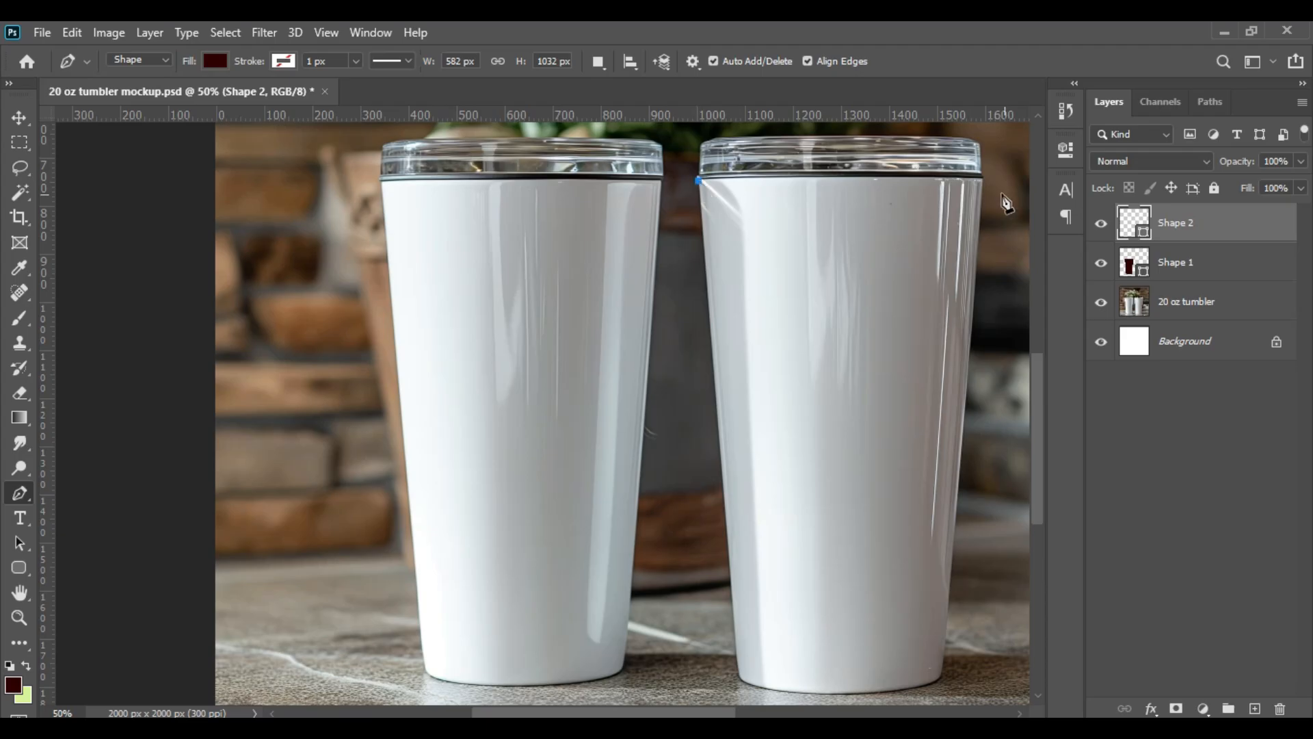
left_click(982, 180)
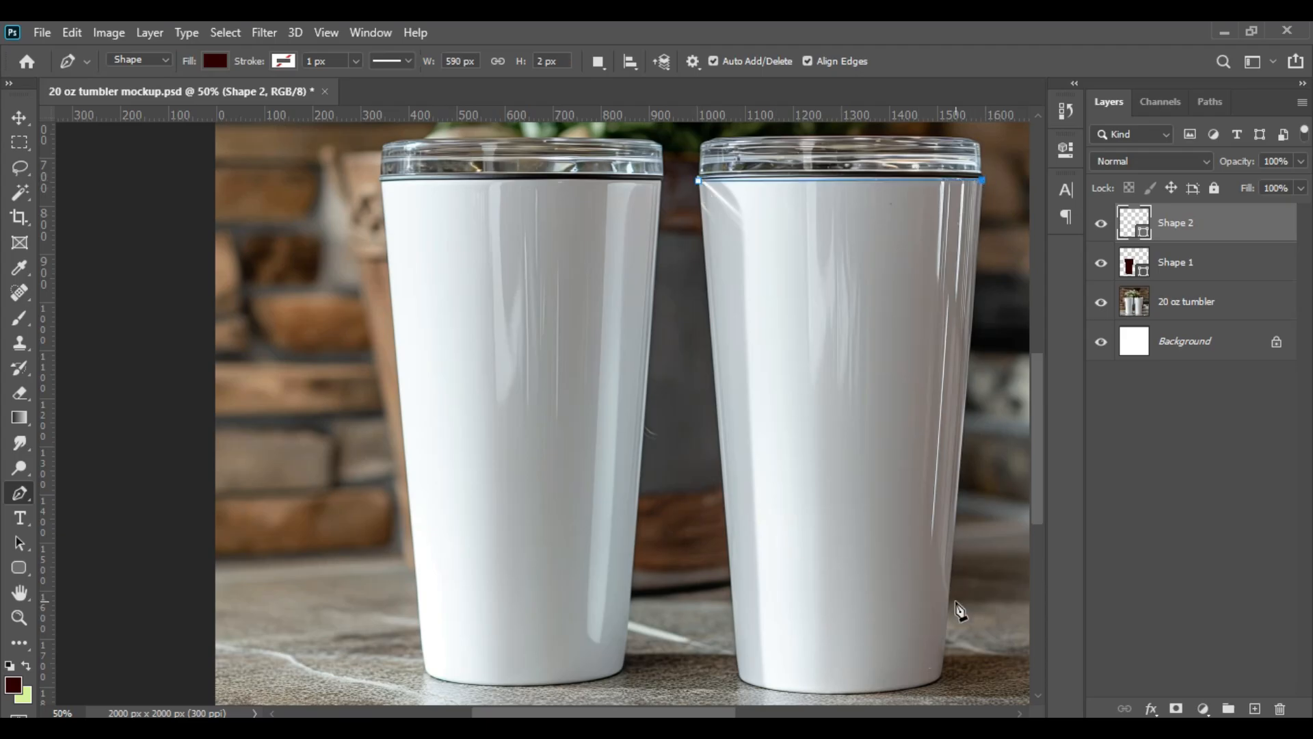
left_click(945, 617)
key("Return")
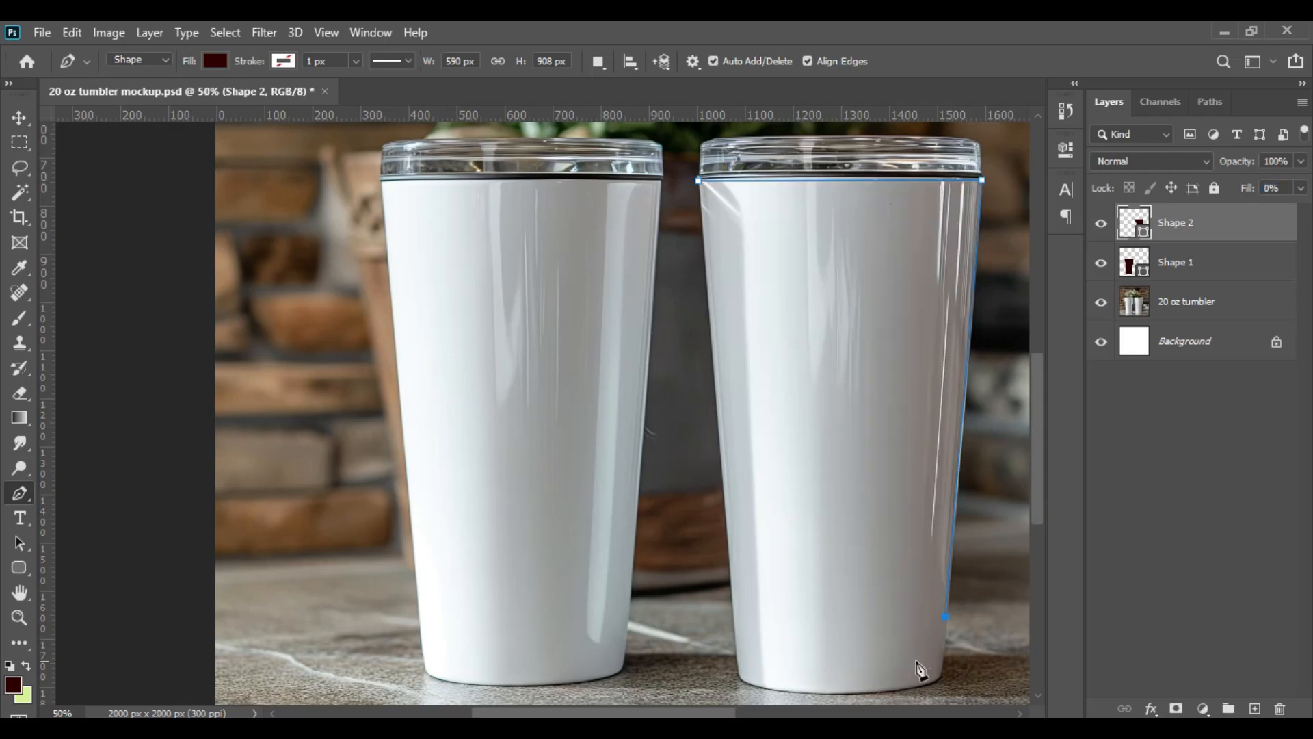
- Continue the outline around the right tumbler's base and up its left side, closing the shape at the starting corner
left_click(943, 658)
left_click(929, 685)
left_click(748, 683)
left_click(736, 661)
left_click(699, 181)
- Add anchor points along the top edge of the right tumbler's outline to fit it against the rim
right_click(24, 510)
left_click(109, 550)
key("ctrl+plus")
left_click_drag(893, 130, 644, 255)
key("ctrl+plus")
left_click_drag(711, 132, 651, 264)
left_click(651, 268)
left_click(457, 266)
left_click(935, 267)
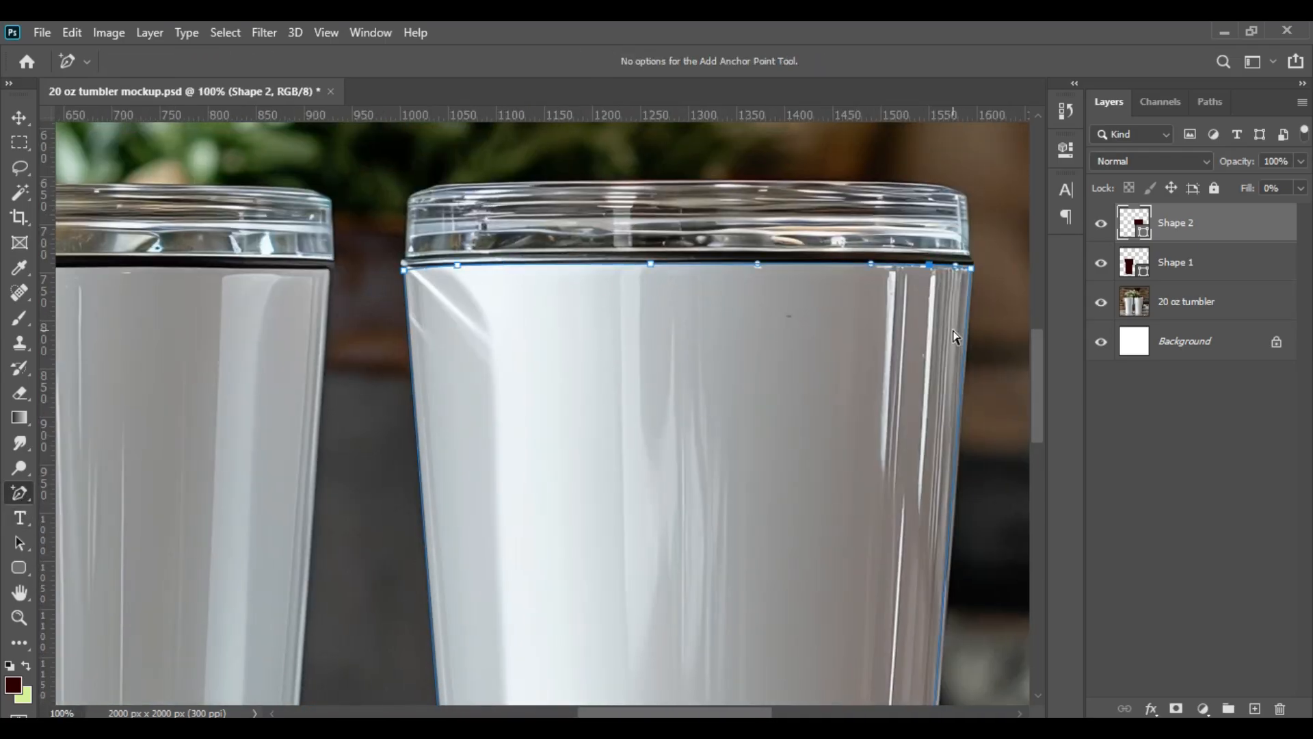
- Add anchor points down the right side of the right tumbler's outline so it follows the cup's edge
scroll(957, 342, "down", 1)
left_click(961, 367)
scroll(979, 444, "down", 4)
left_click(948, 352)
scroll(976, 392, "down", 2)
scroll(973, 403, "down", 1)
left_click(932, 431)
scroll(958, 452, "down", 3)
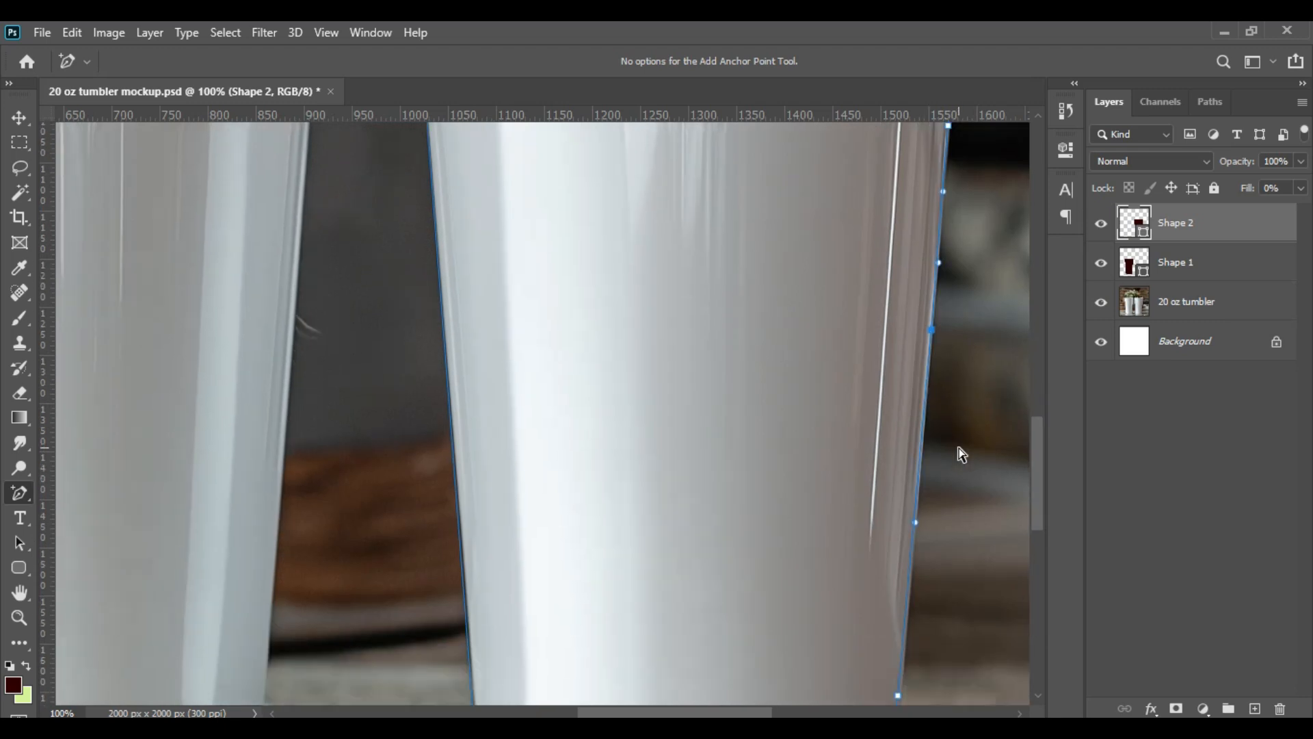
left_click(918, 473)
scroll(913, 470, "down", 5)
scroll(929, 454, "down", 1)
- Round the outline's lower-right corner with added anchor points and nudge the bottom-edge corner point upward
left_click(877, 573)
left_click_drag(877, 573, 648, 434)
key("ctrl+plus")
key("ctrl+plus")
left_click_drag(549, 553, 549, 545)
left_click(587, 535)
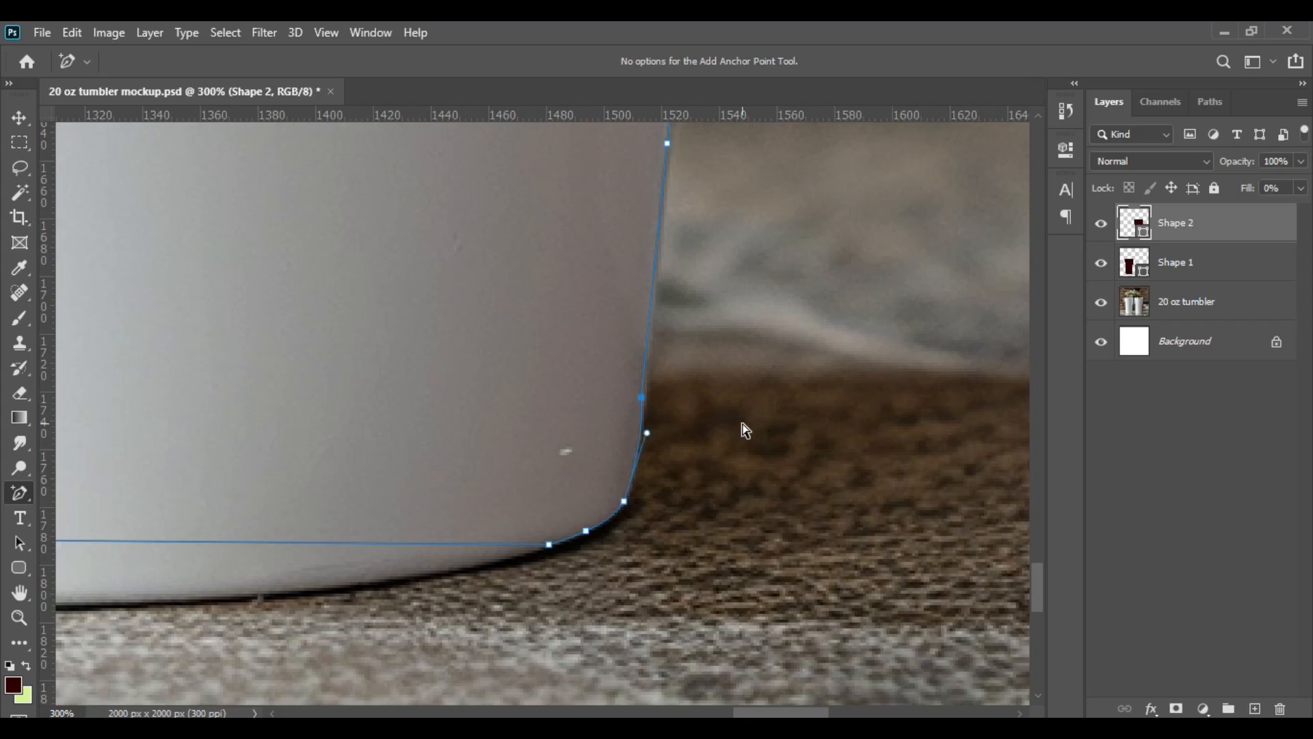
scroll(724, 291, "up", 1)
scroll(724, 291, "down", 1)
- Add anchor points along the outline's bottom edge and pull them down to follow the curved base of the right tumbler
left_click_drag(453, 619, 802, 570)
left_click(414, 524)
left_click_drag(415, 524, 415, 587)
left_click_drag(665, 589, 707, 587)
left_click_drag(273, 664, 515, 696)
left_click_drag(371, 615, 221, 632)
left_click(171, 587)
left_click(431, 616)
left_click_drag(958, 592, 782, 514)
left_click(783, 509)
left_click_drag(401, 545, 935, 579)
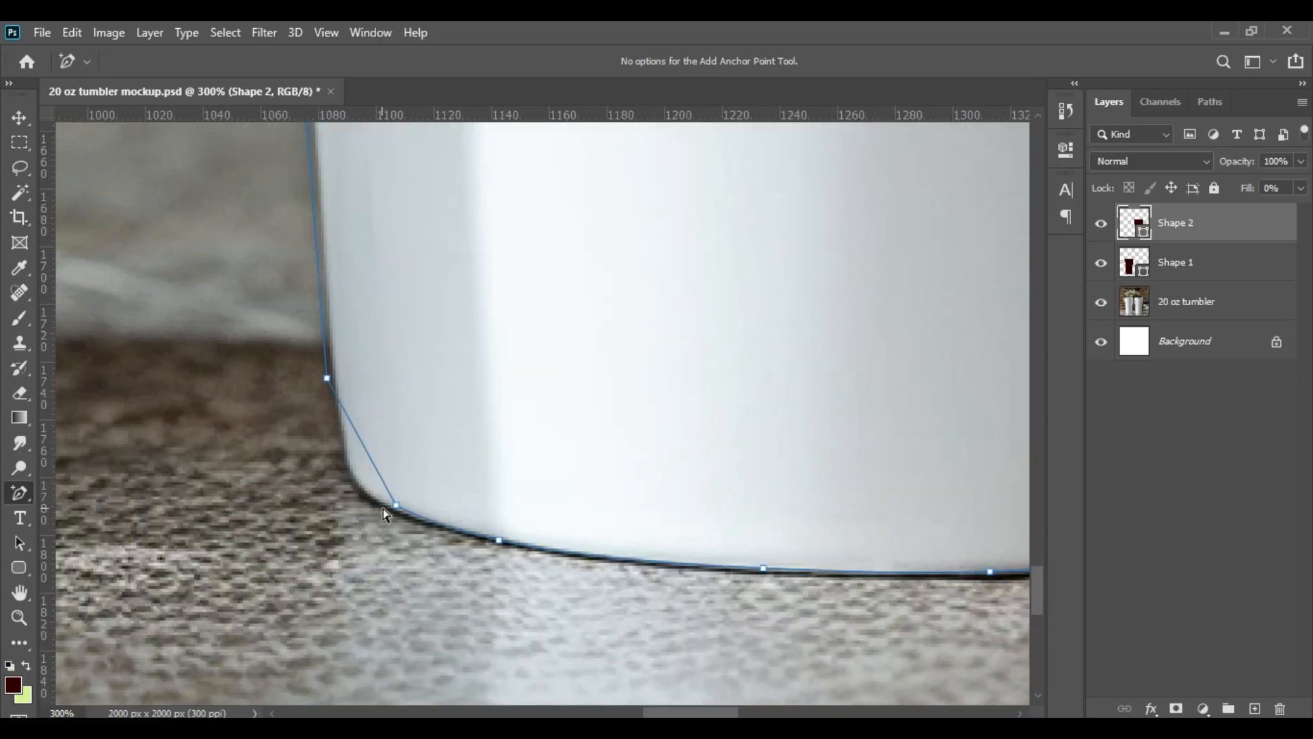
- Fit the outline's lower-left corner with an added anchor point and a nudged one, continuing up the left side
left_click(362, 442)
left_click_drag(362, 442, 354, 477)
left_click_drag(327, 378, 336, 378)
scroll(464, 433, "up", 3)
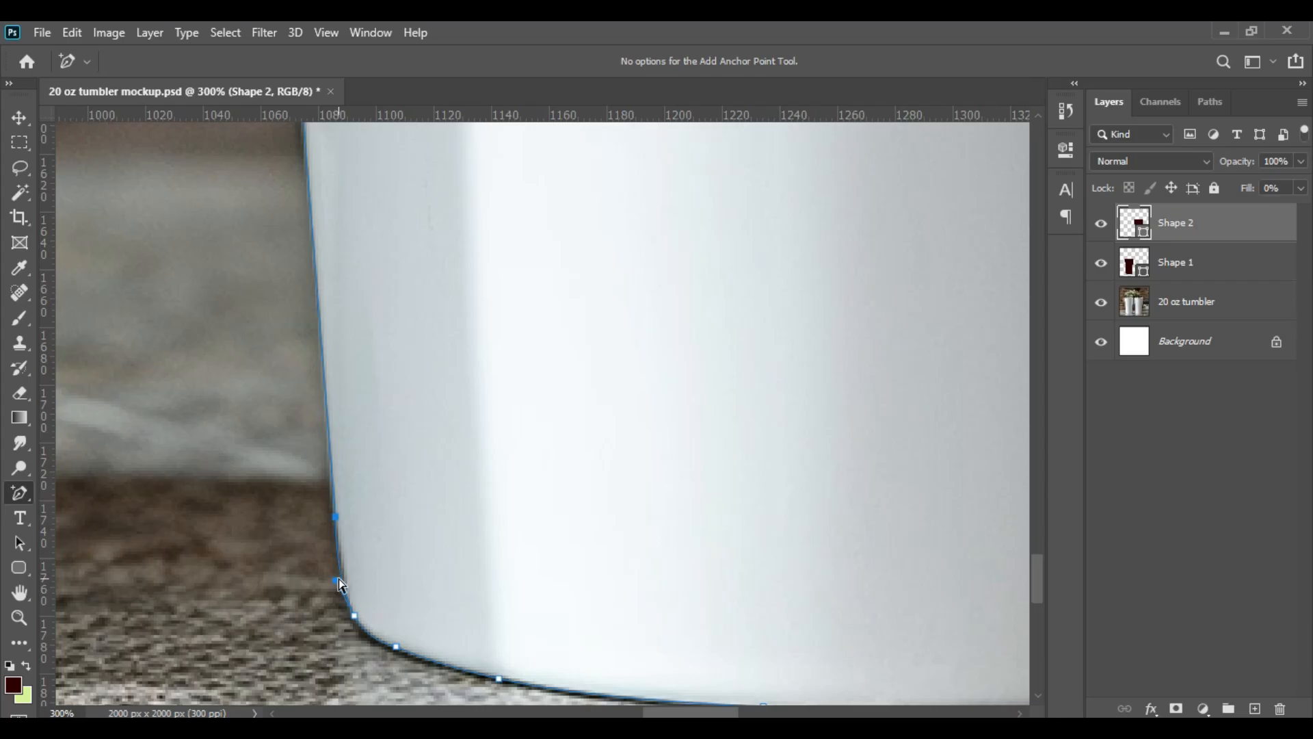
scroll(346, 583, "up", 10)
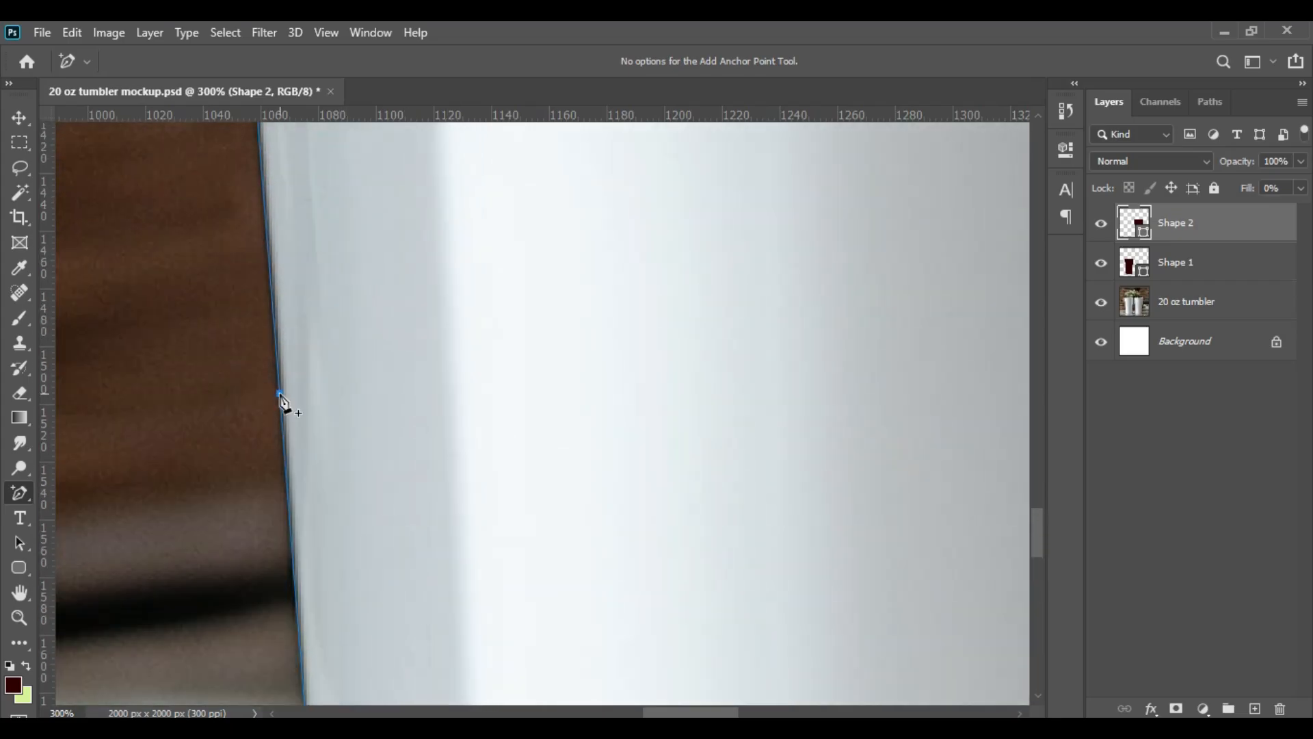
scroll(369, 406, "up", 16)
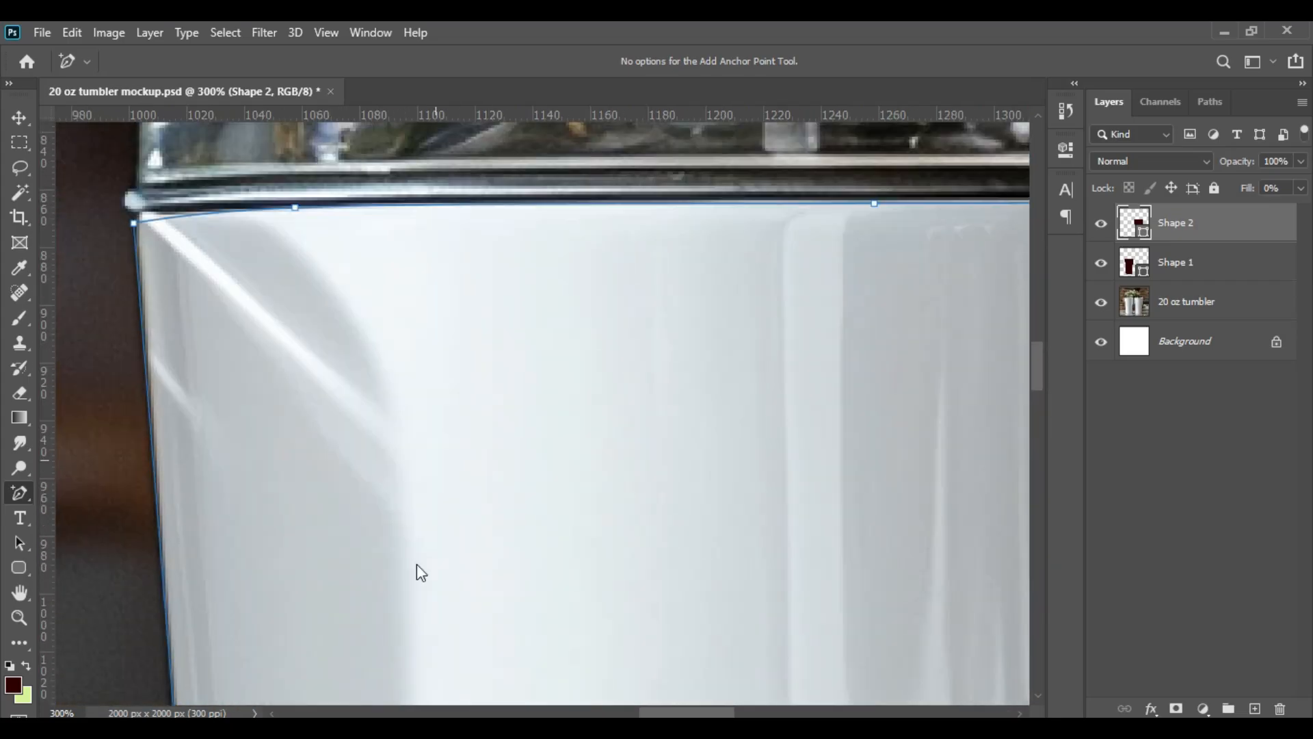
- Align the outline's top-left corner and adjoining edges with the rim, ending with the whole image in view
left_click_drag(132, 353, 136, 344)
left_click(141, 445)
left_click(166, 342)
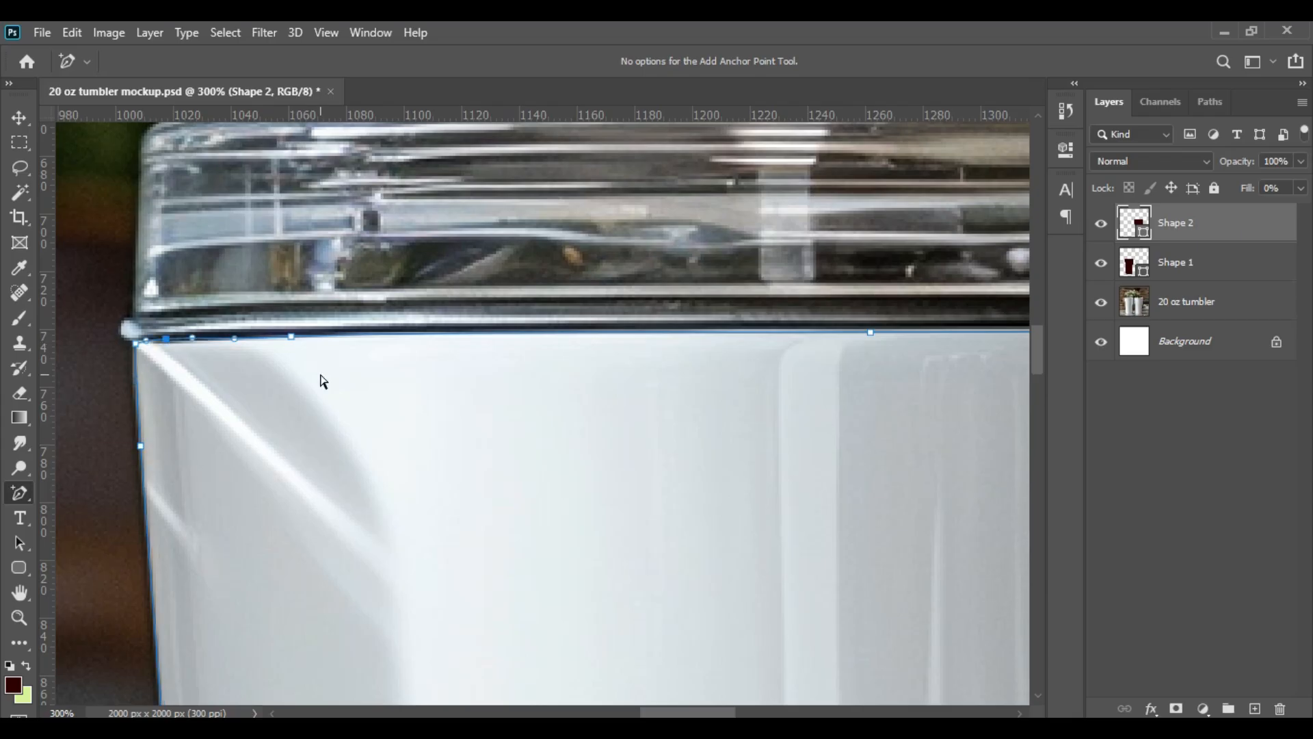
left_click_drag(878, 336, 873, 333)
key("ctrl+0")
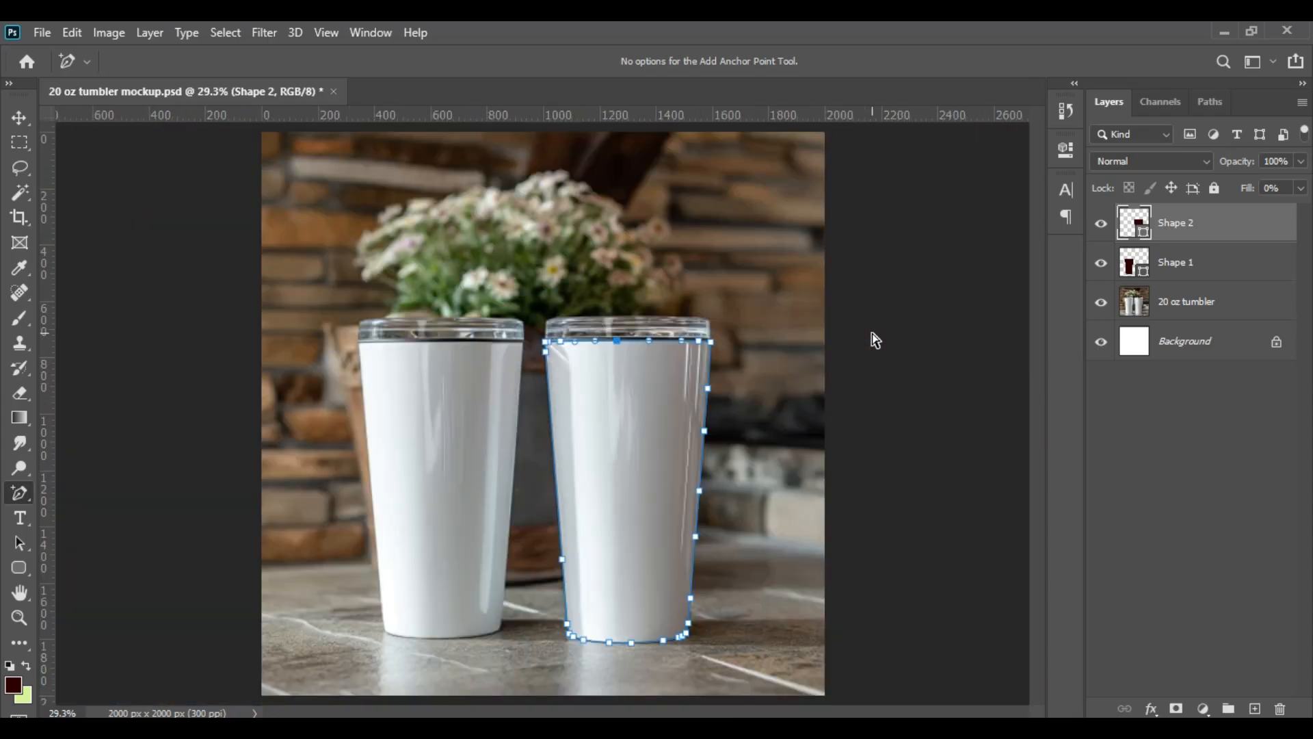
- Load the right tumbler's shape as a selection from the Shape 2 layer
key("ctrl+Return")
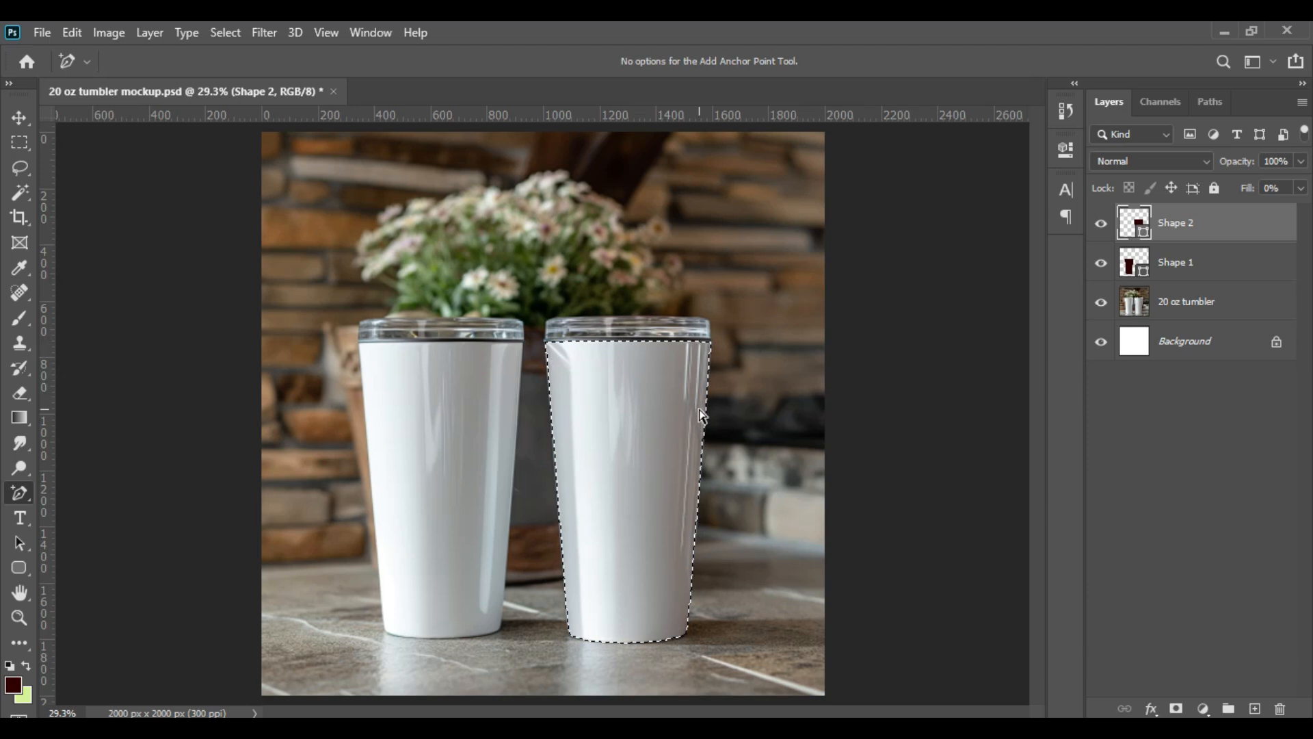
key("ctrl+d")
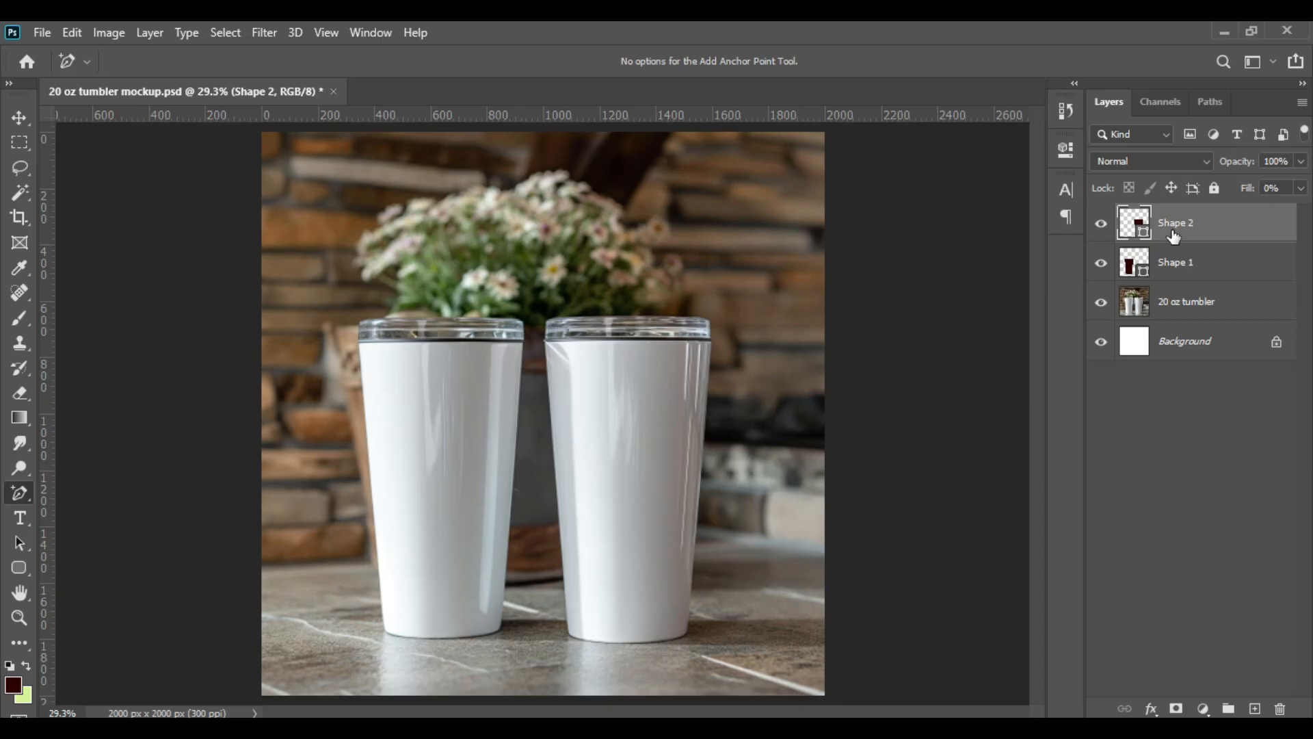
left_click(1143, 238, "ctrl")
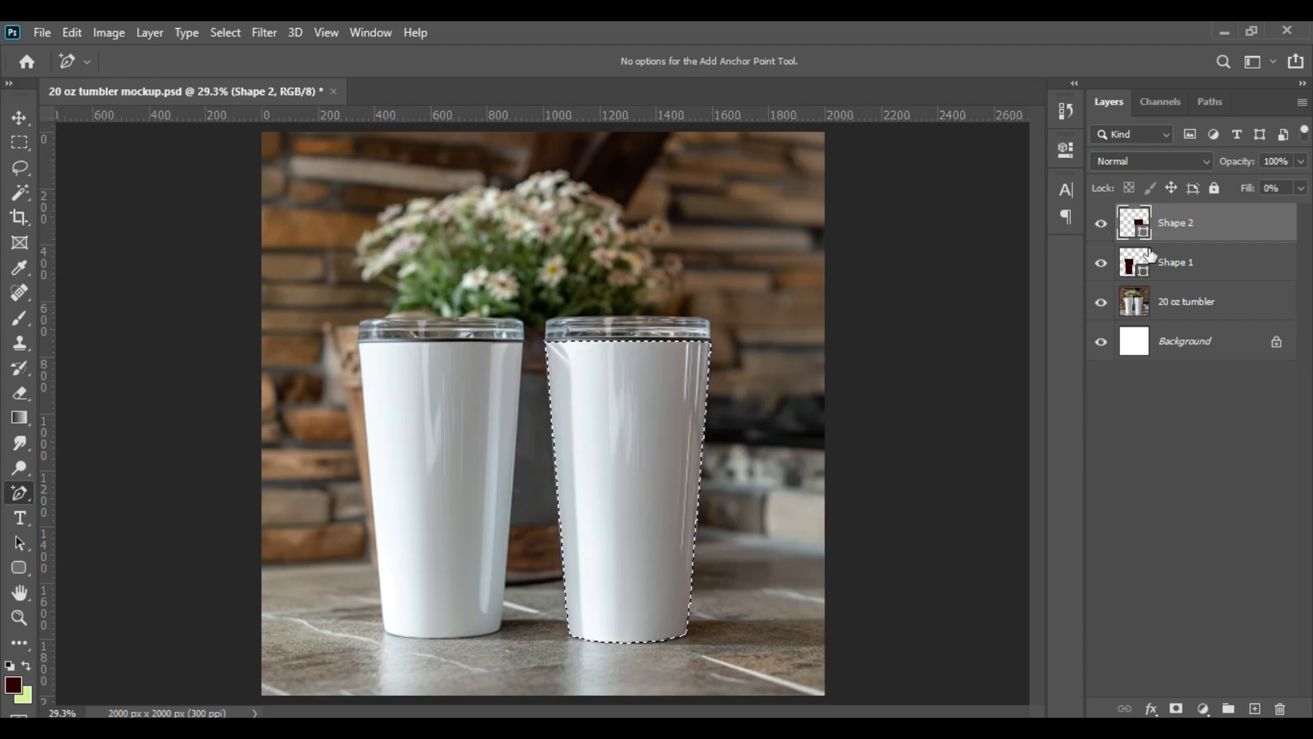
- Hide Shape 1, then copy the selected area of the 20 oz tumbler layer to a new layer placed above all others
left_click(1102, 270)
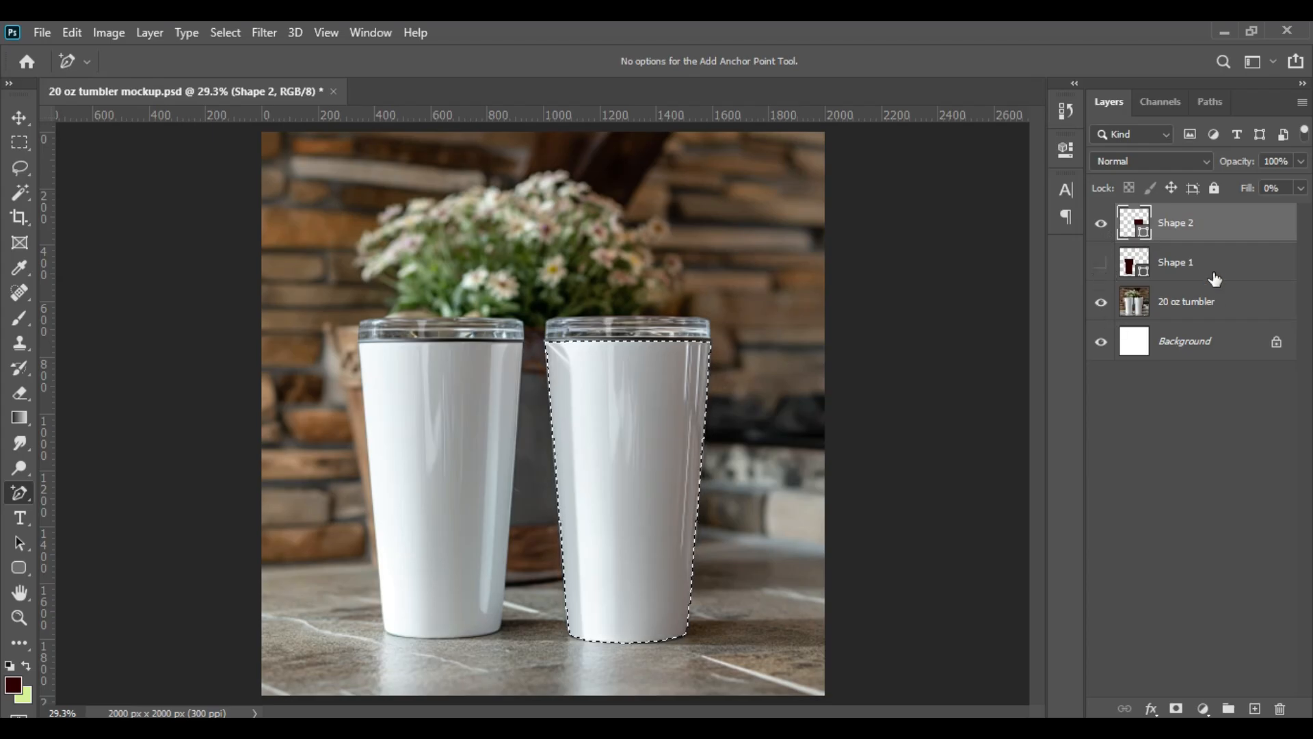
left_click(1128, 311)
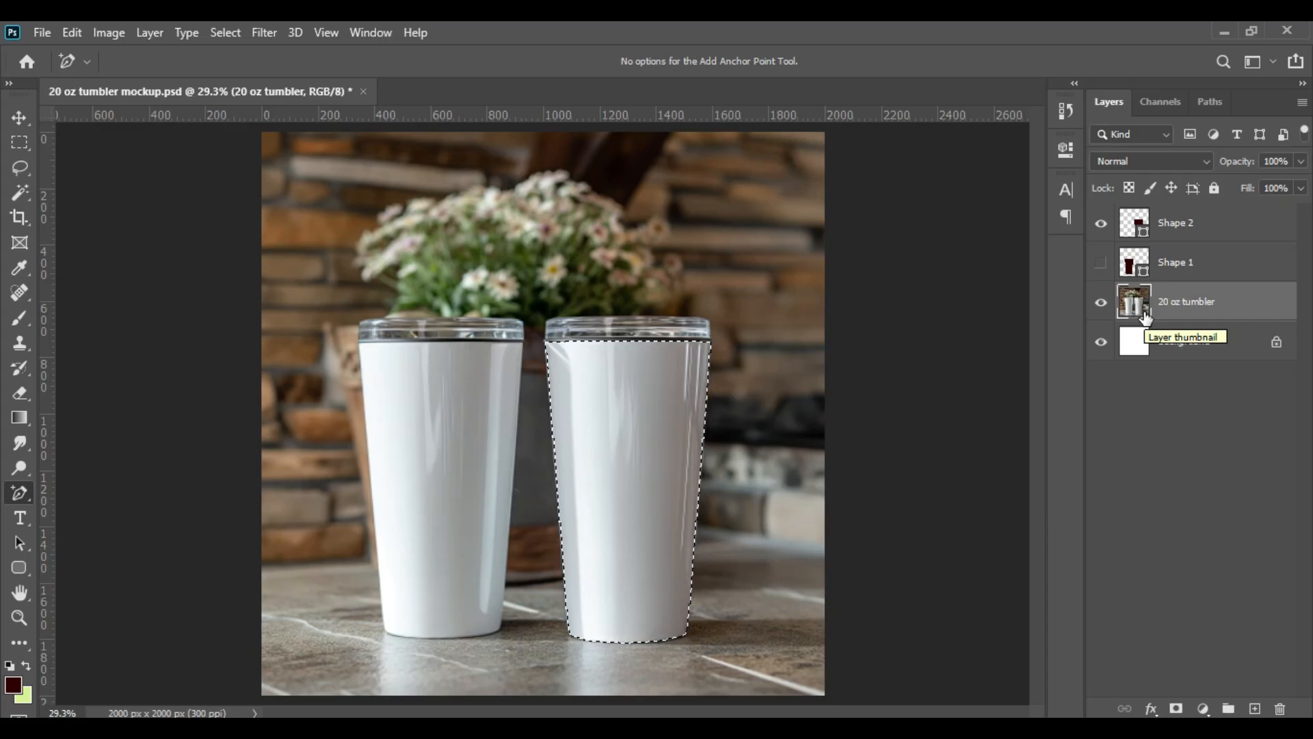
key("ctrl+j")
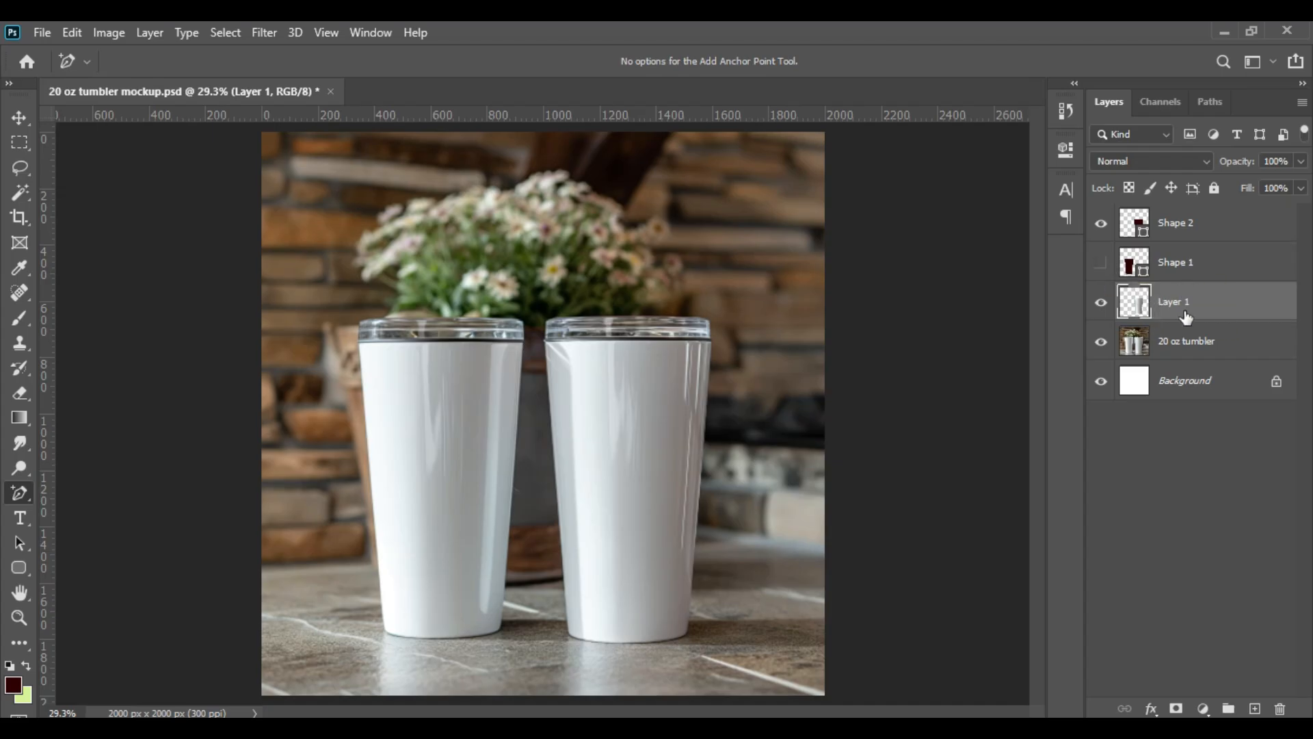
left_click_drag(1187, 313, 1185, 207)
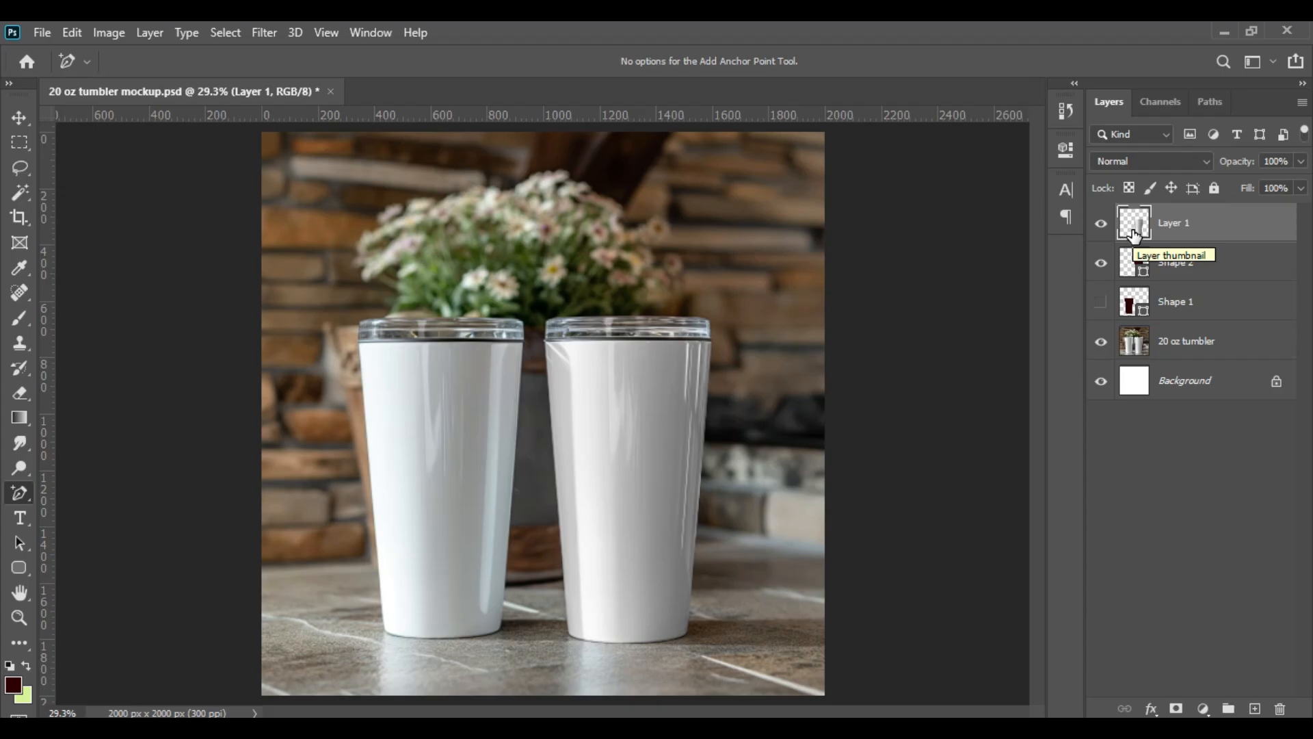
- Apply Levels to Layer 1 with input levels of 144, 1.00 and 248 and an output white level of 241
left_click(121, 36)
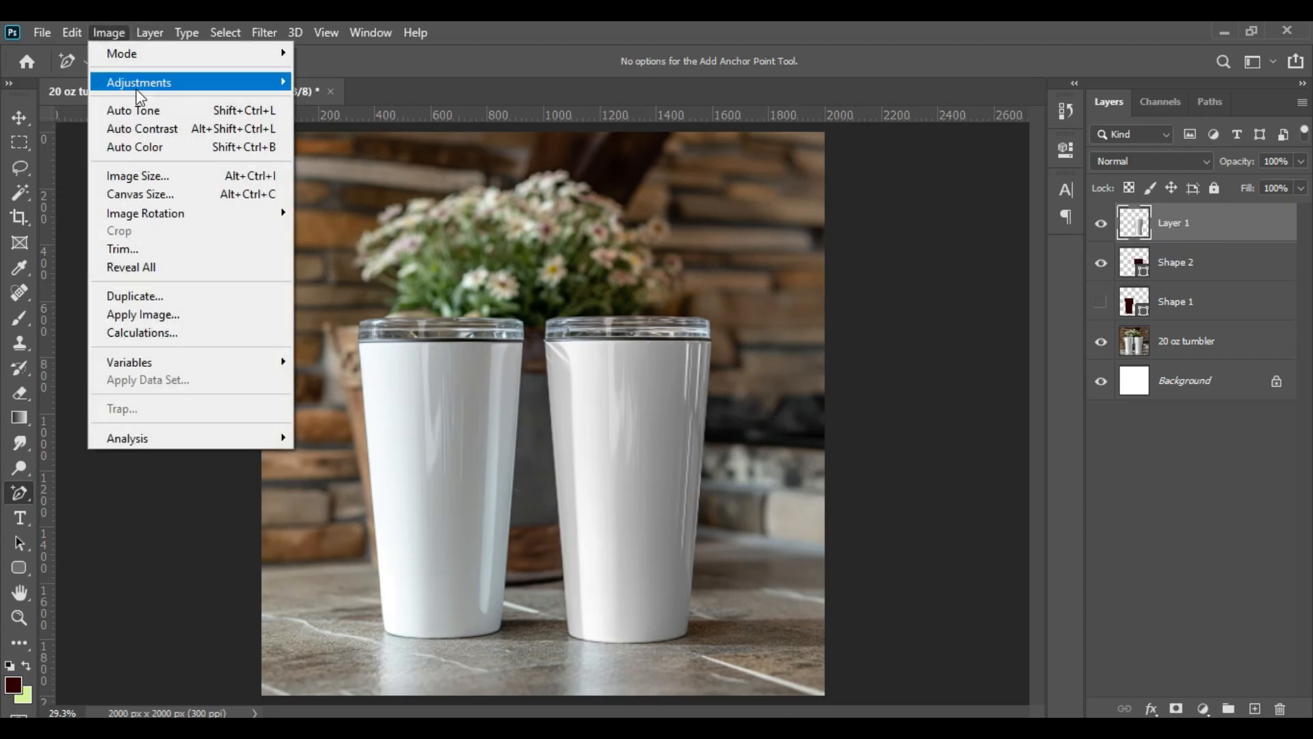
mouse_move(158, 85)
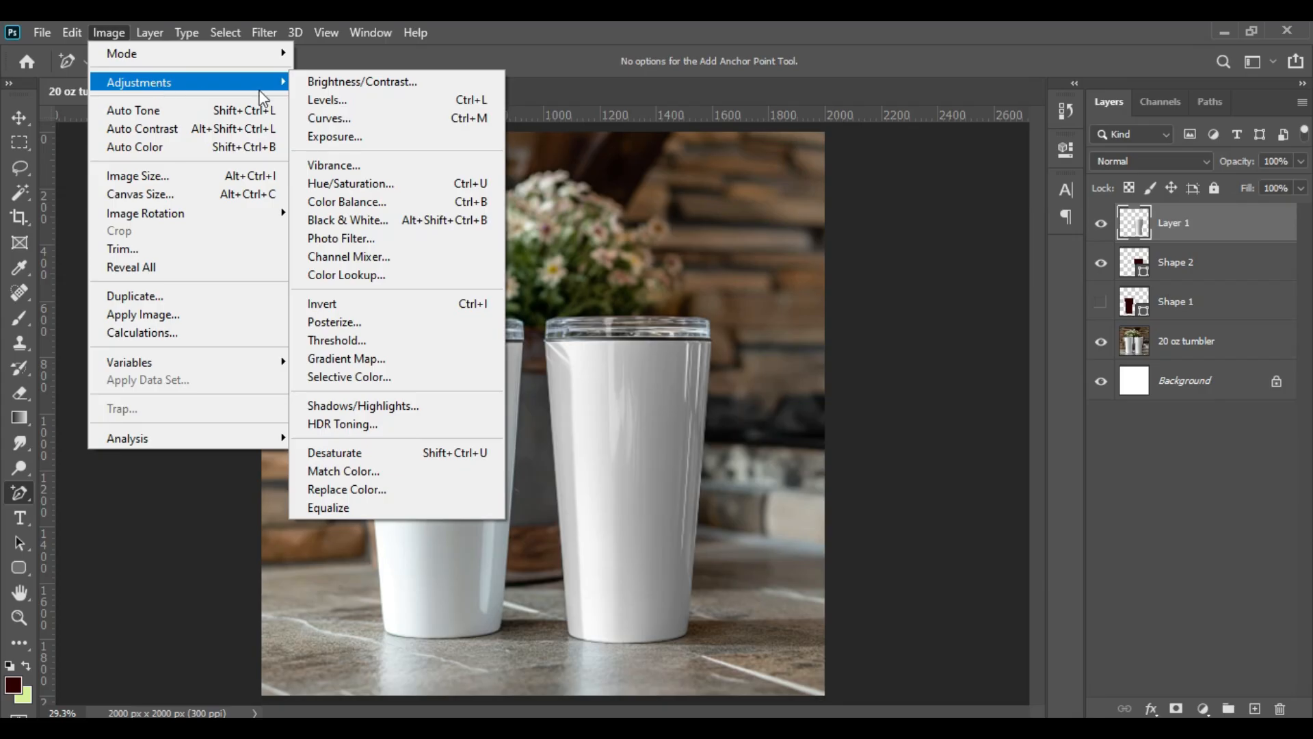
left_click(355, 100)
left_click_drag(1005, 158, 934, 159)
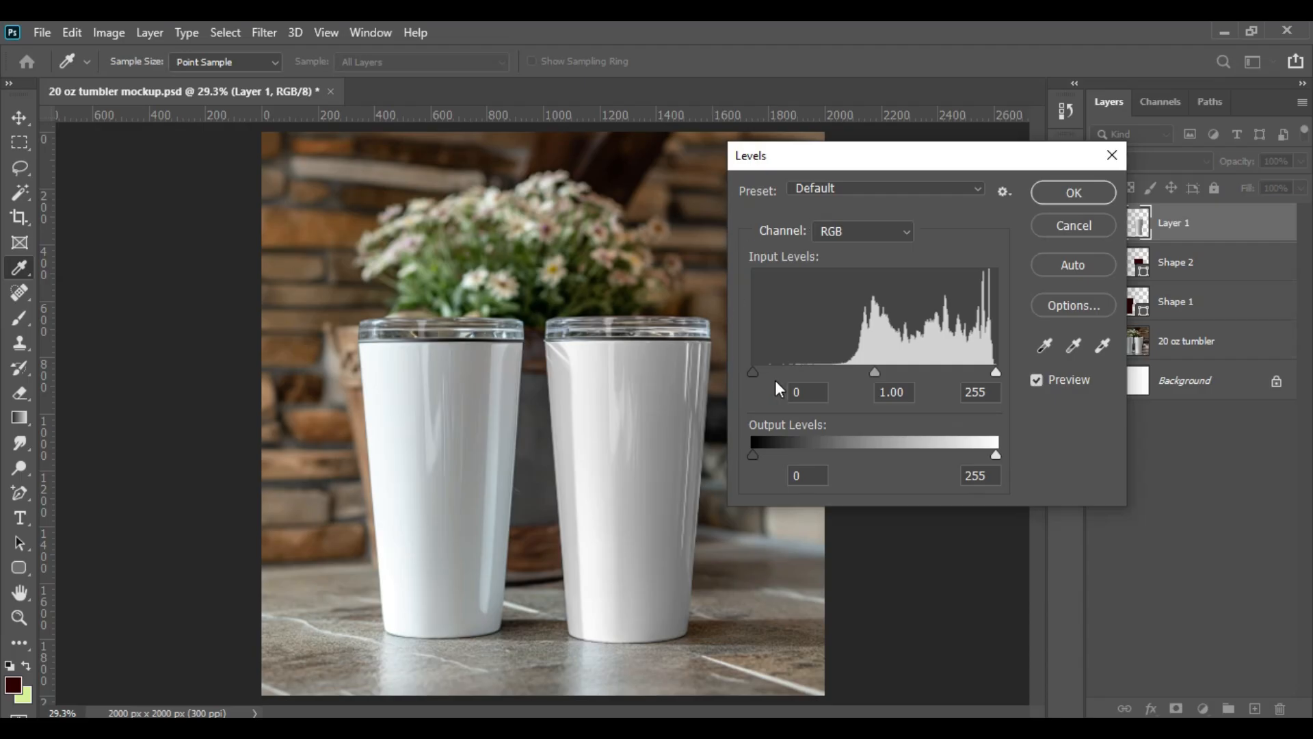
left_click_drag(756, 375, 883, 376)
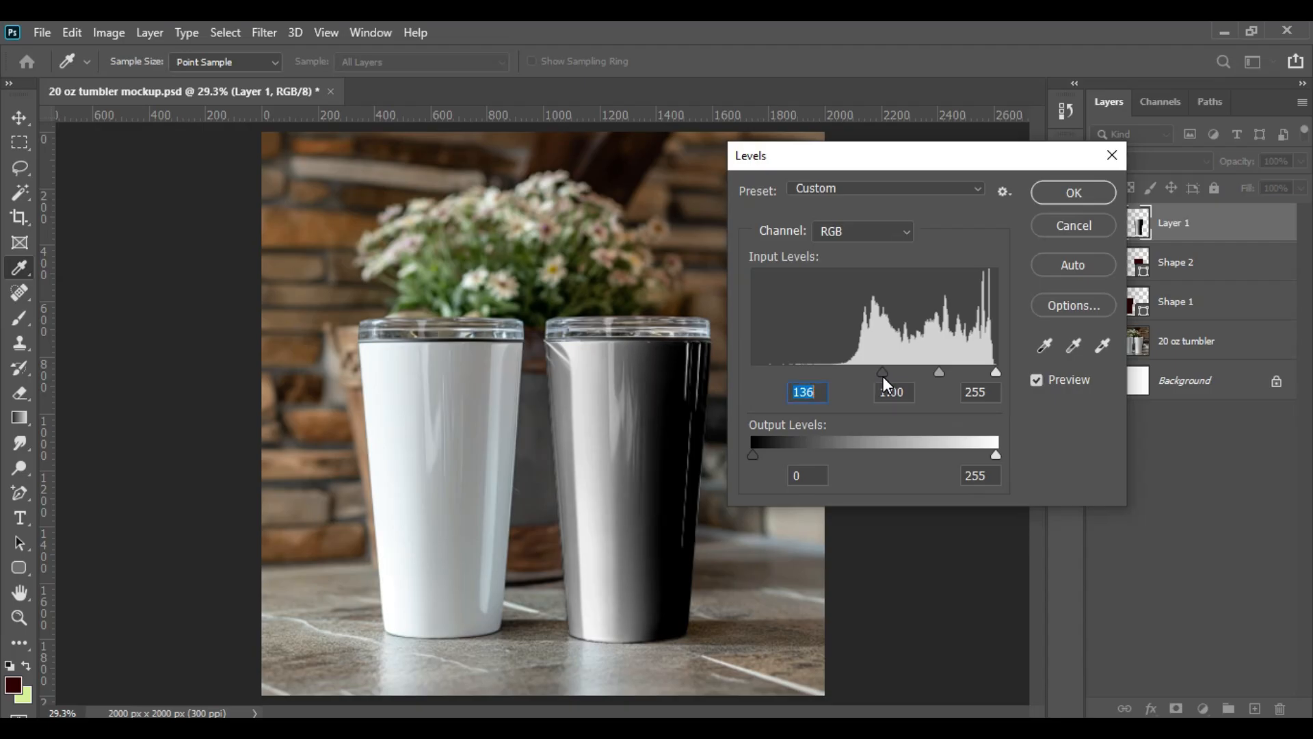
left_click_drag(885, 372, 887, 376)
left_click_drag(996, 373, 987, 376)
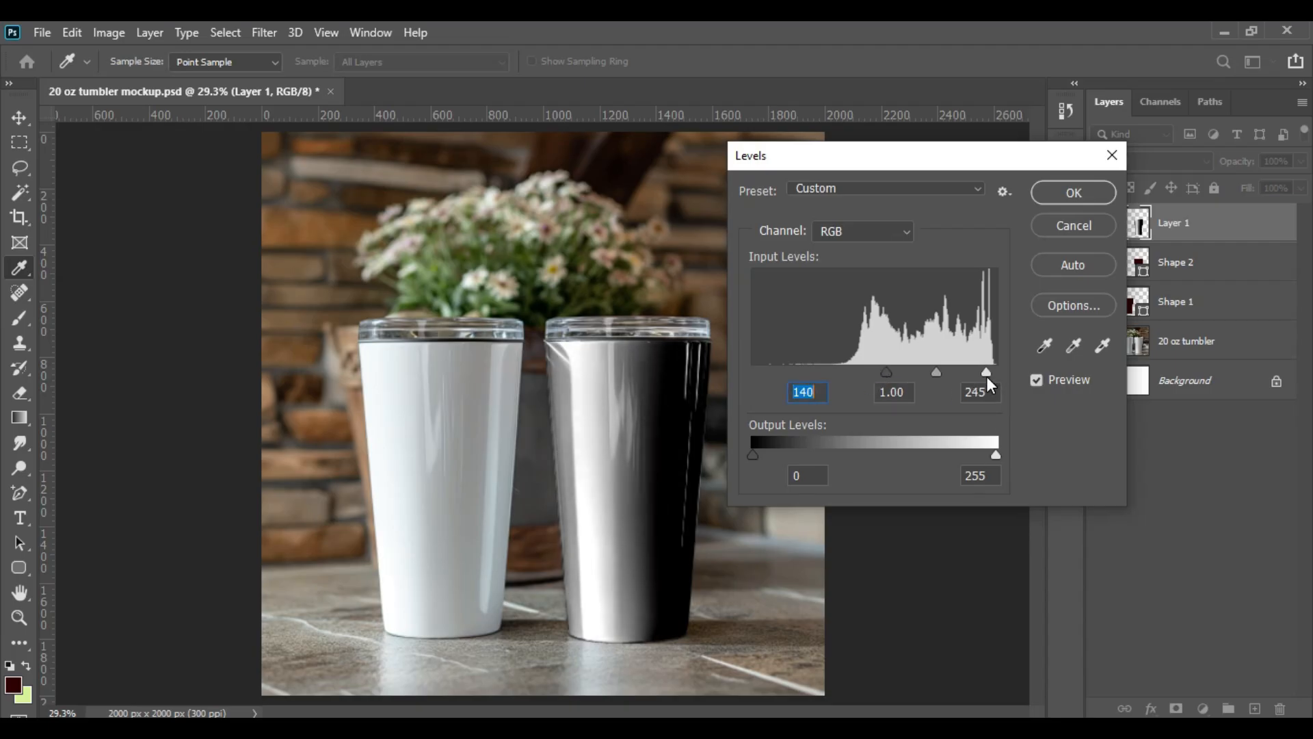
left_click_drag(995, 454, 974, 457)
left_click_drag(888, 373, 891, 372)
left_click_drag(978, 459, 983, 457)
left_click(983, 455)
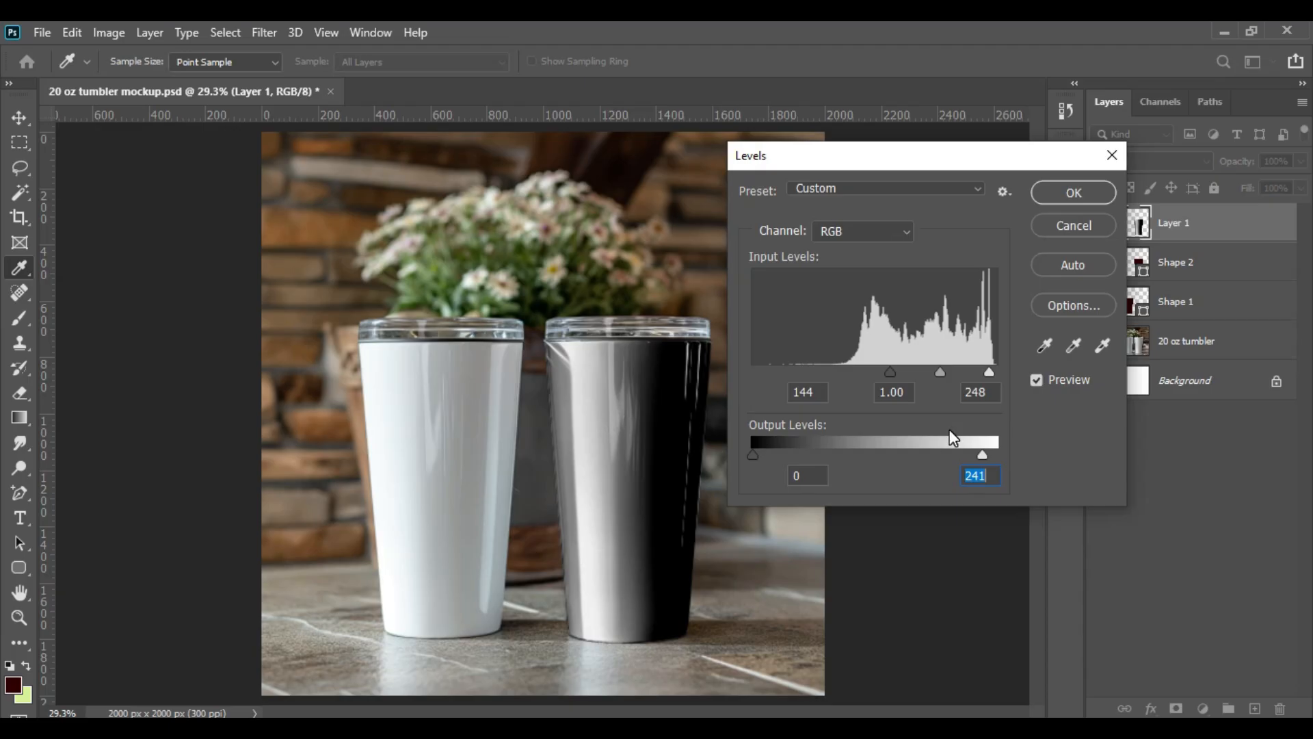
left_click(1095, 193)
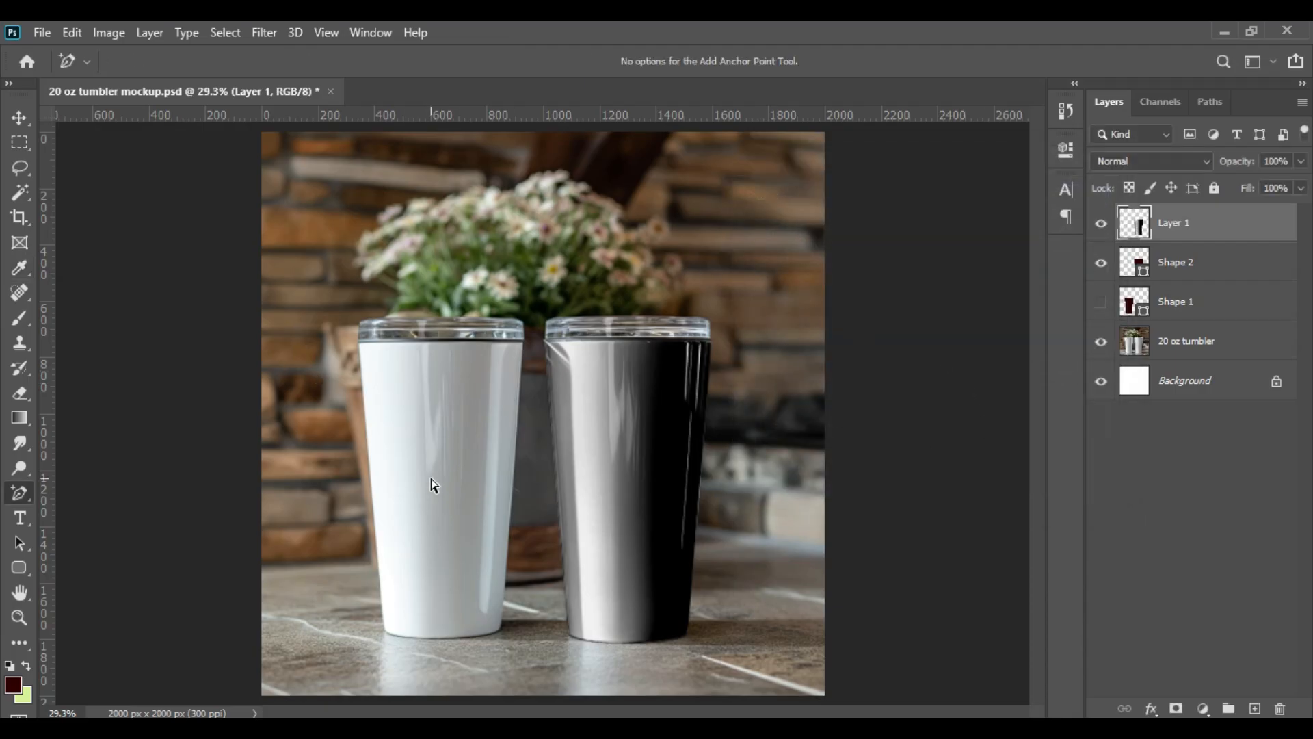
- Toggle the visibility of Shape 2 and Layer 1 to compare the effect, then select Shape 1 and show it again
left_click(1101, 264)
left_click(1100, 226)
left_click(1101, 264)
left_click(1102, 224)
left_click(1167, 311)
left_click(1101, 302)
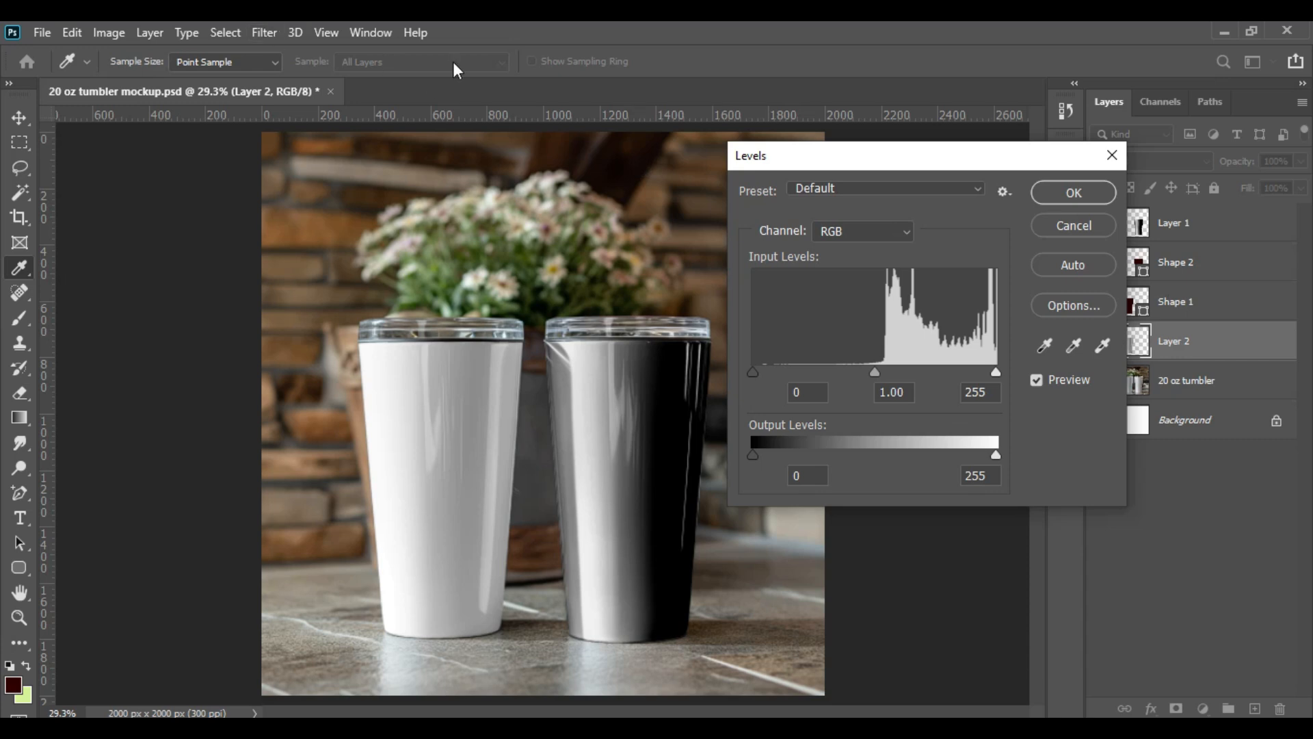
- Apply Levels to Layer 2, raising the input black level and lowering the input and output white levels
mouse_move(758, 376)
left_mouse_down()
mouse_move(905, 384)
mouse_move(886, 392)
mouse_move(897, 392)
left_mouse_up()
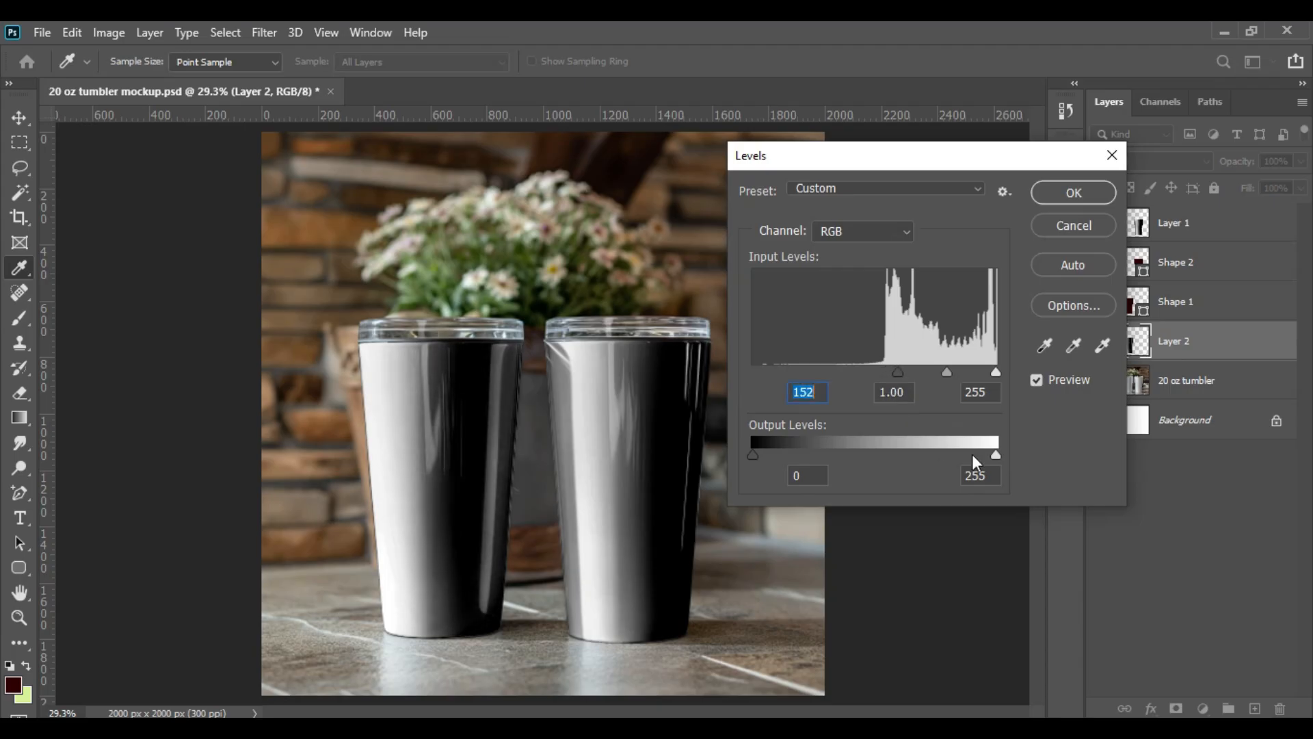
mouse_move(996, 455)
left_mouse_down()
mouse_move(942, 453)
mouse_move(977, 455)
left_mouse_up()
left_click_drag(996, 374, 984, 376)
left_click_drag(977, 455, 961, 454)
left_click_drag(898, 373, 905, 372)
left_click(1079, 189)
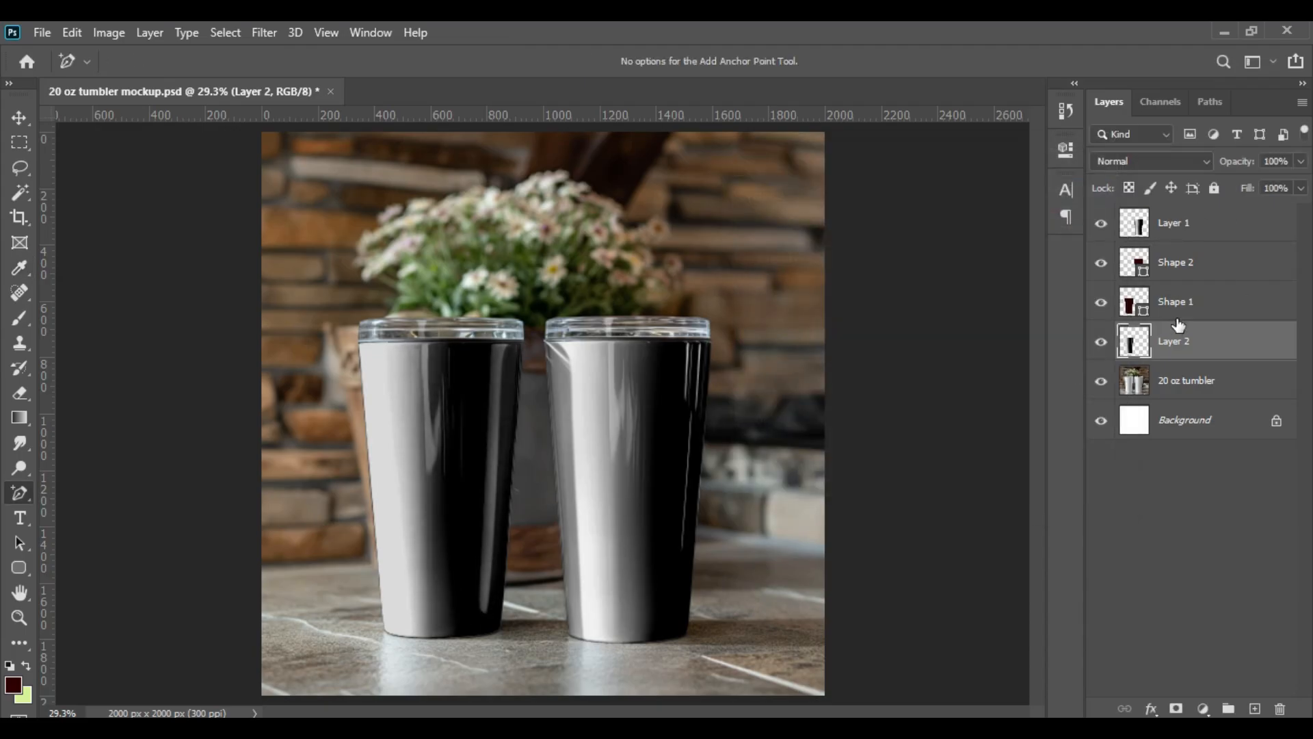
- Set the fill of the Shape 1 layer to 100%
left_click(1219, 313)
left_click_drag(1246, 188, 1286, 191)
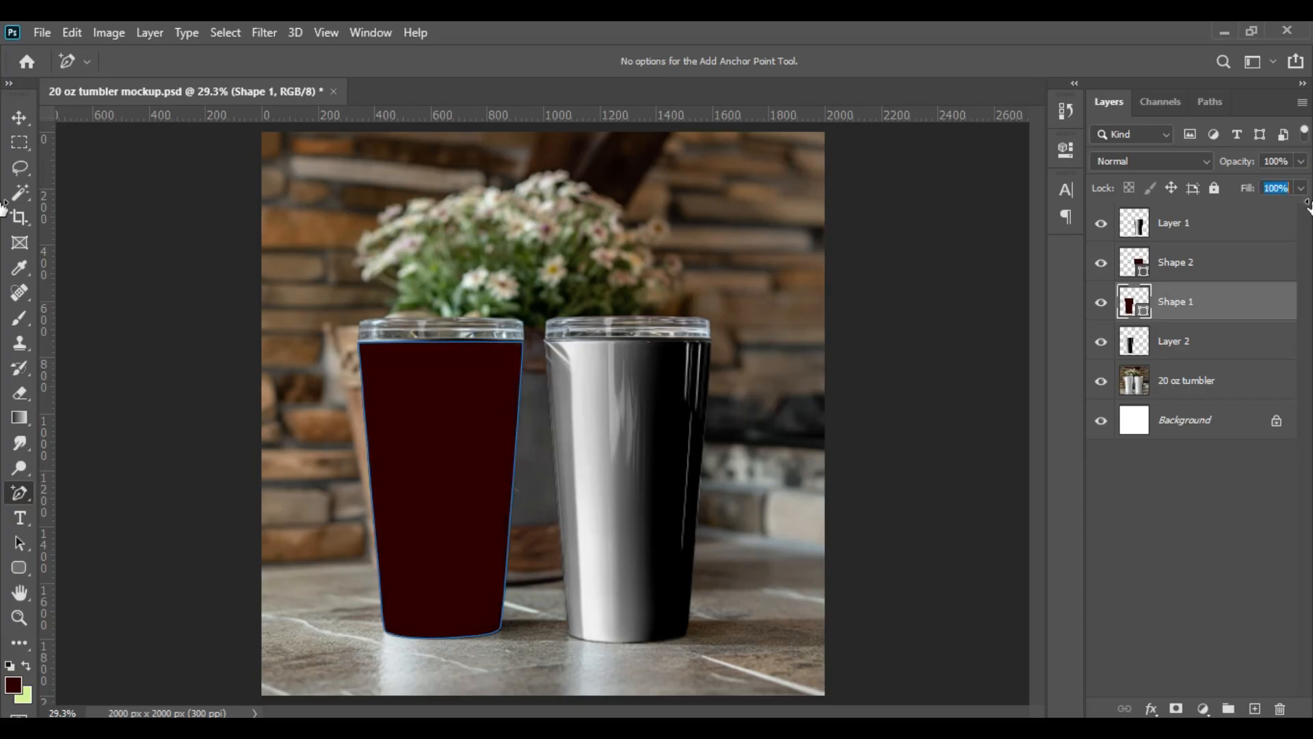
- Change the fill colour of the Shape 1 layer to ff0000
double_click(1130, 310)
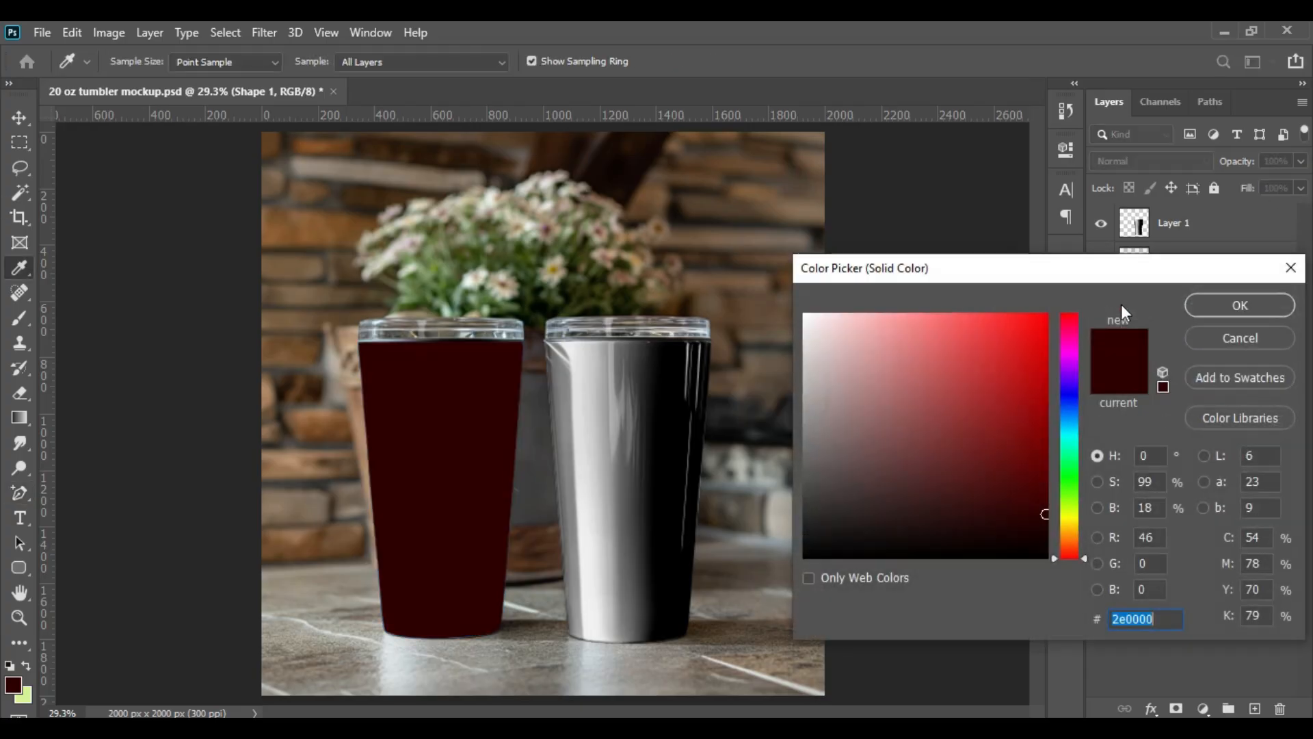
type("ff0000")
left_click(1187, 310)
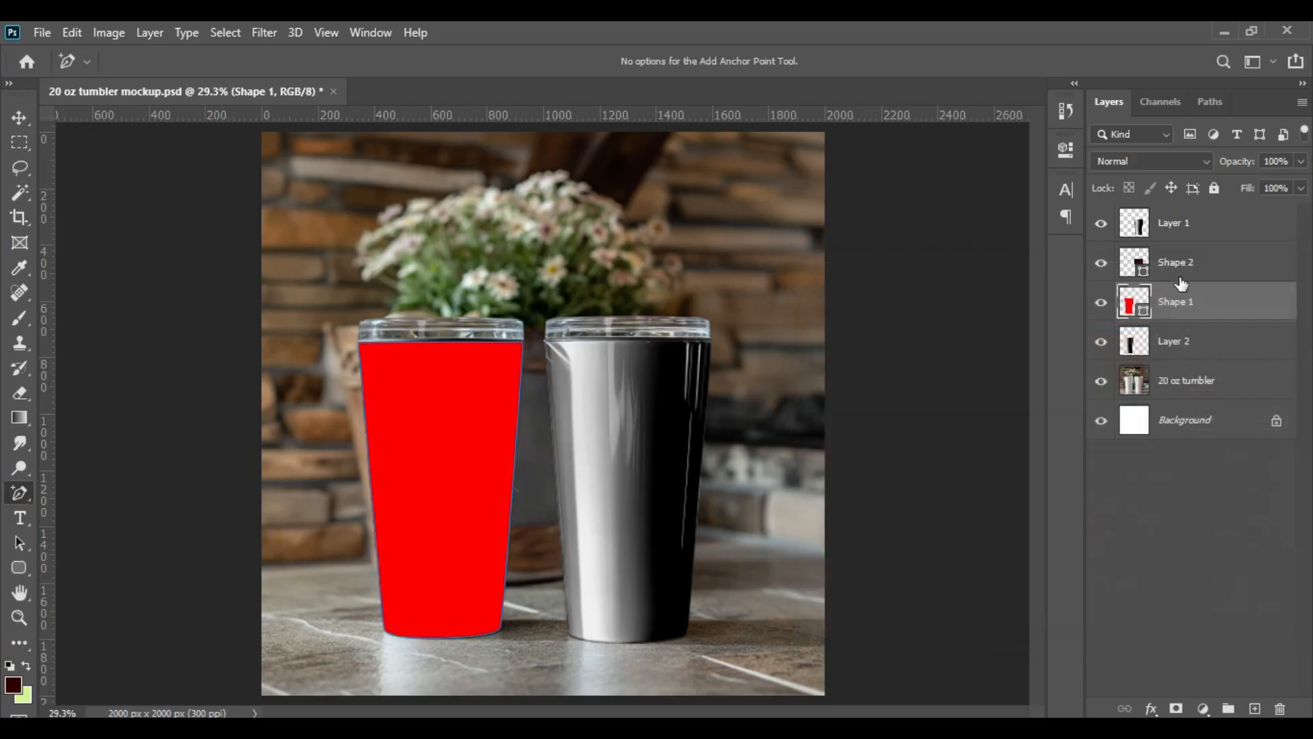
- Set the Shape 2 layer's fill to 100% and its colour to ff0000
left_click(1189, 264)
left_click_drag(1240, 193, 1312, 206)
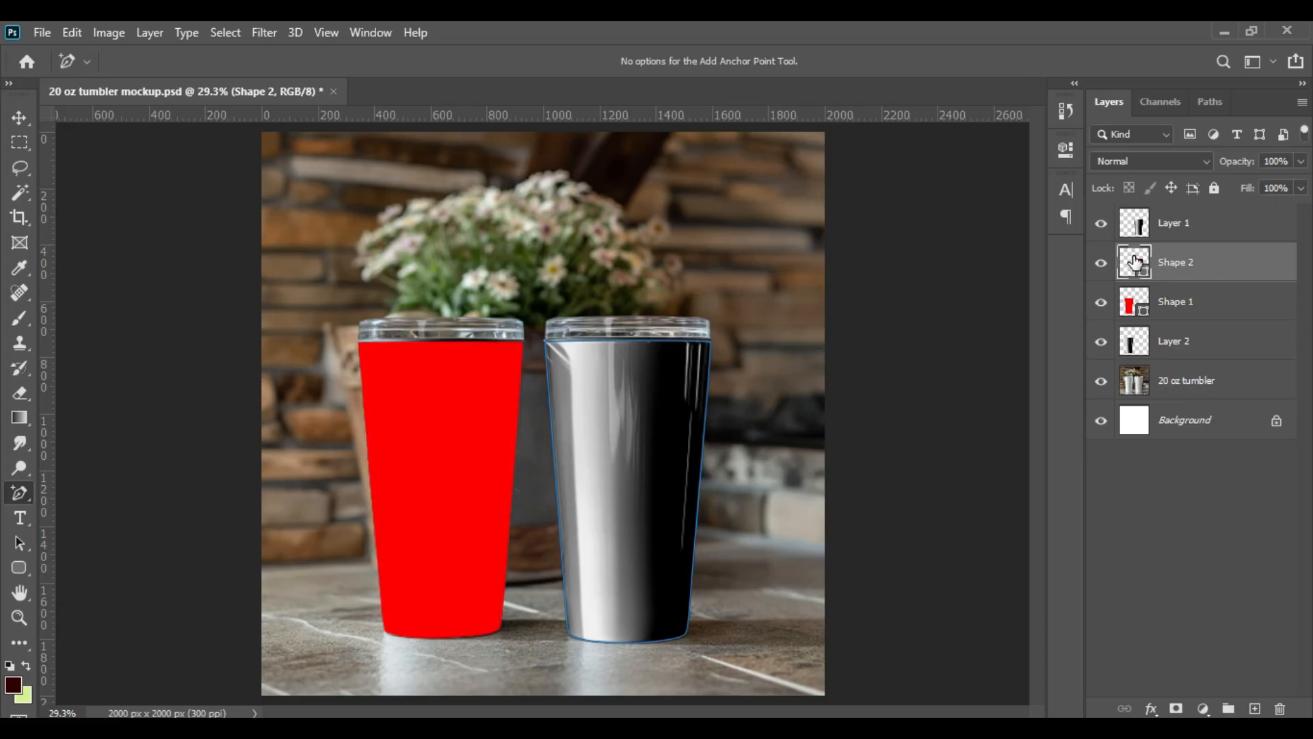
double_click(1139, 272)
type("ff0000")
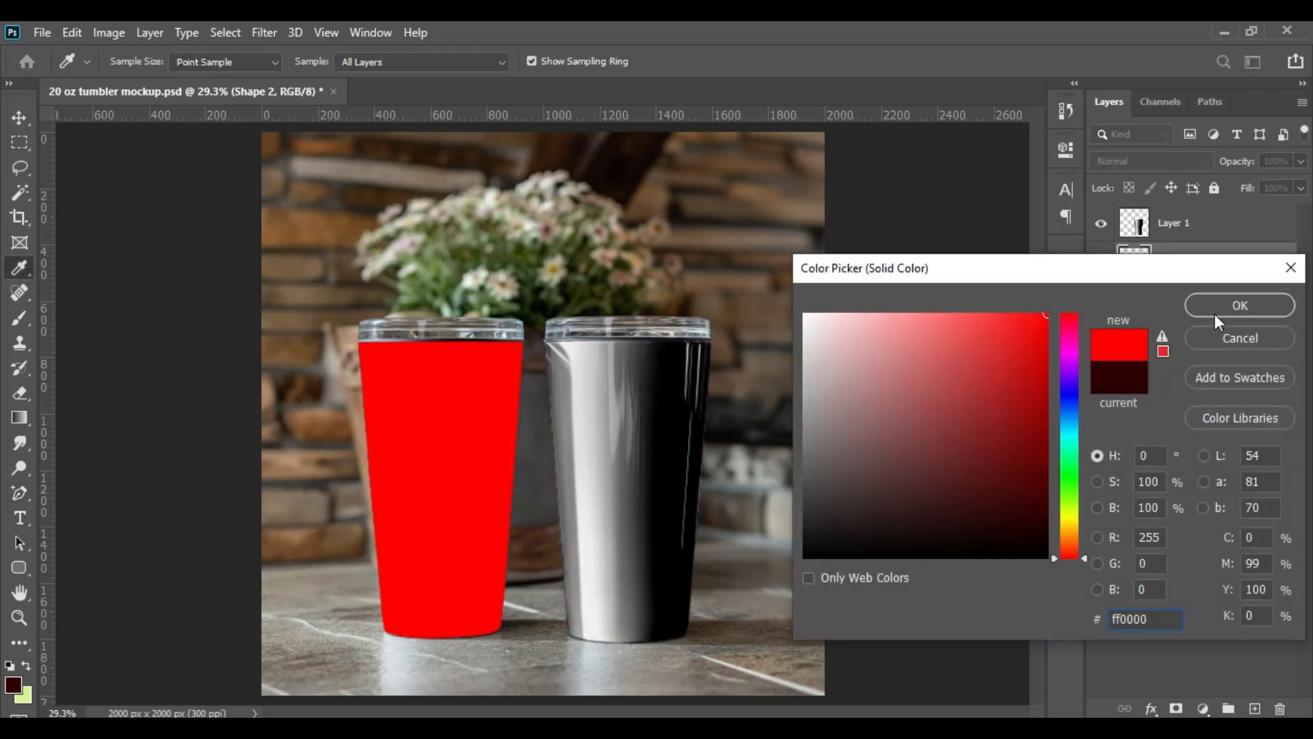
left_click(1215, 311)
- Move the Shape 2 layer above Layer 1 in the layer stack
left_click_drag(1199, 277, 1214, 227)
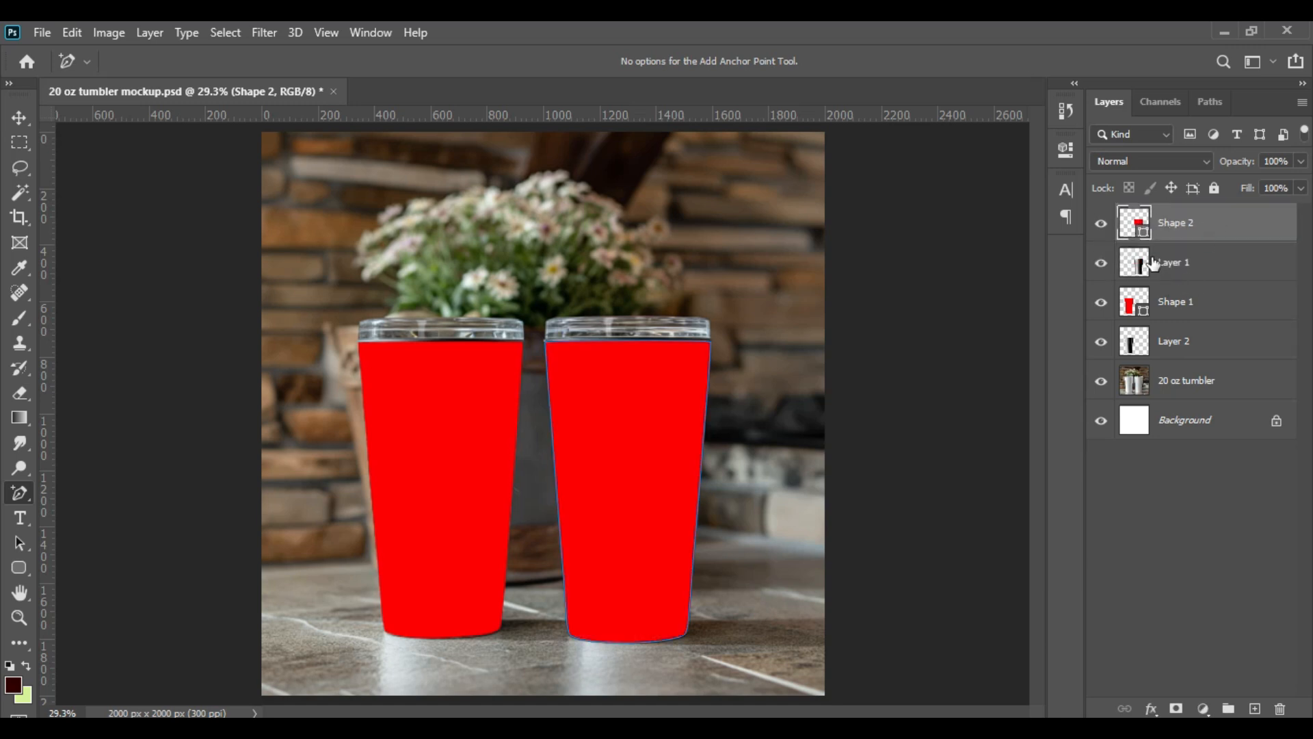
left_click(1230, 279)
left_click(1173, 228)
- Hide Shape 2, Layer 1, Layer 2 and Shape 1 to examine the bare tumbler photo
left_click(1102, 223)
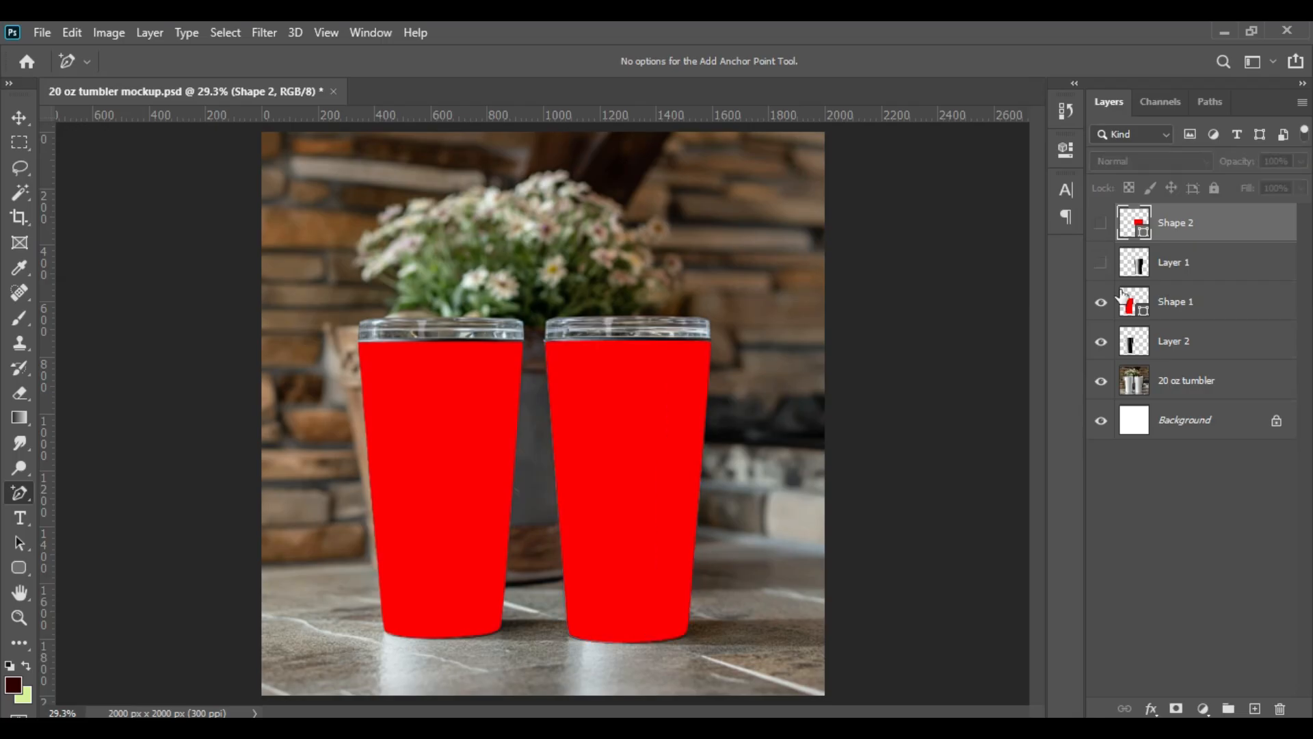
left_click(1101, 263)
left_click(1162, 308)
left_click(1175, 350)
left_click(1101, 341)
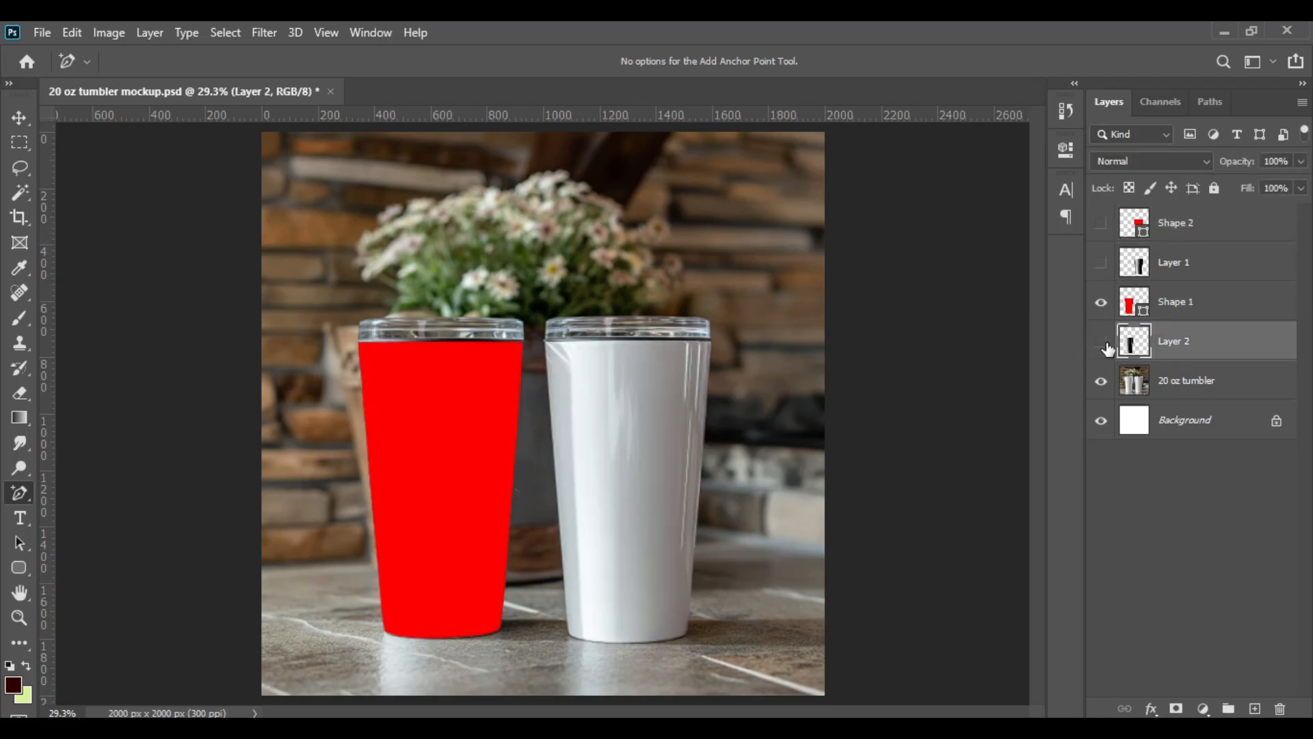
left_click(1101, 302)
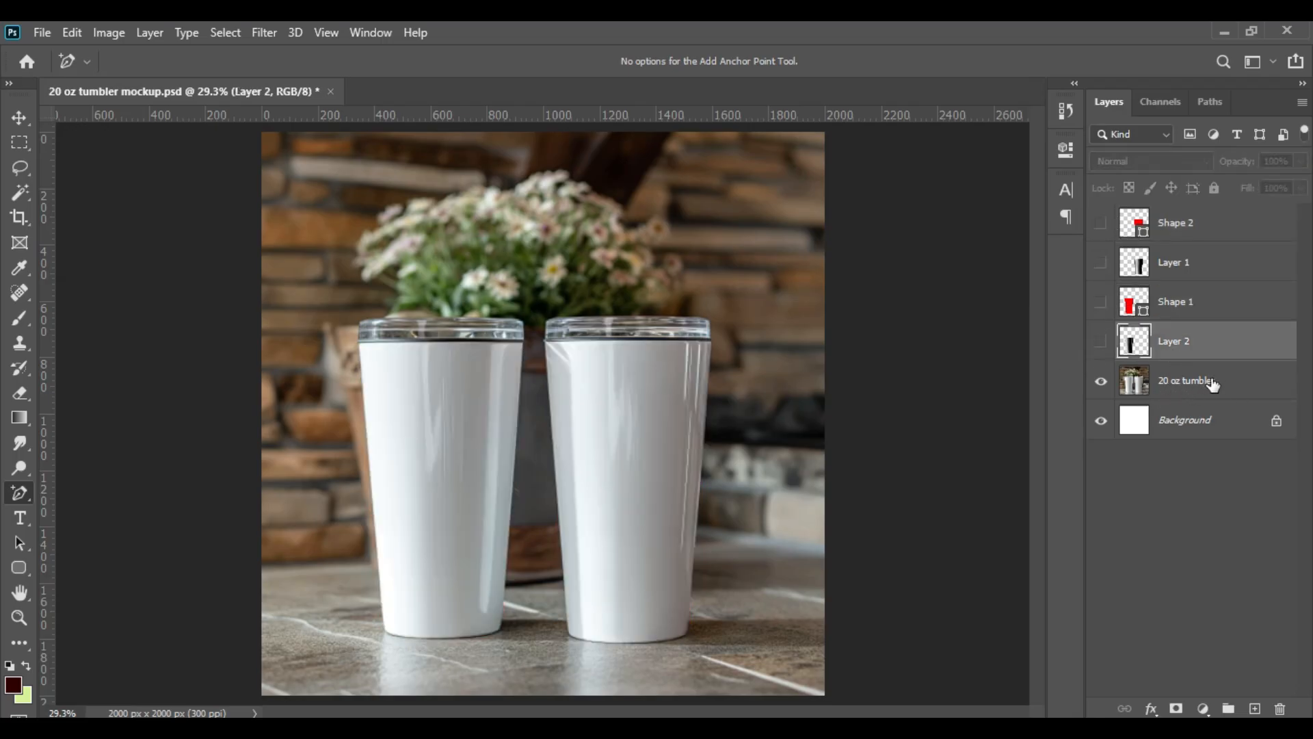
- Show Layer 2, Shape 1, Layer 1 and Shape 2 again, one by one, to review how they stack
left_click(1101, 341)
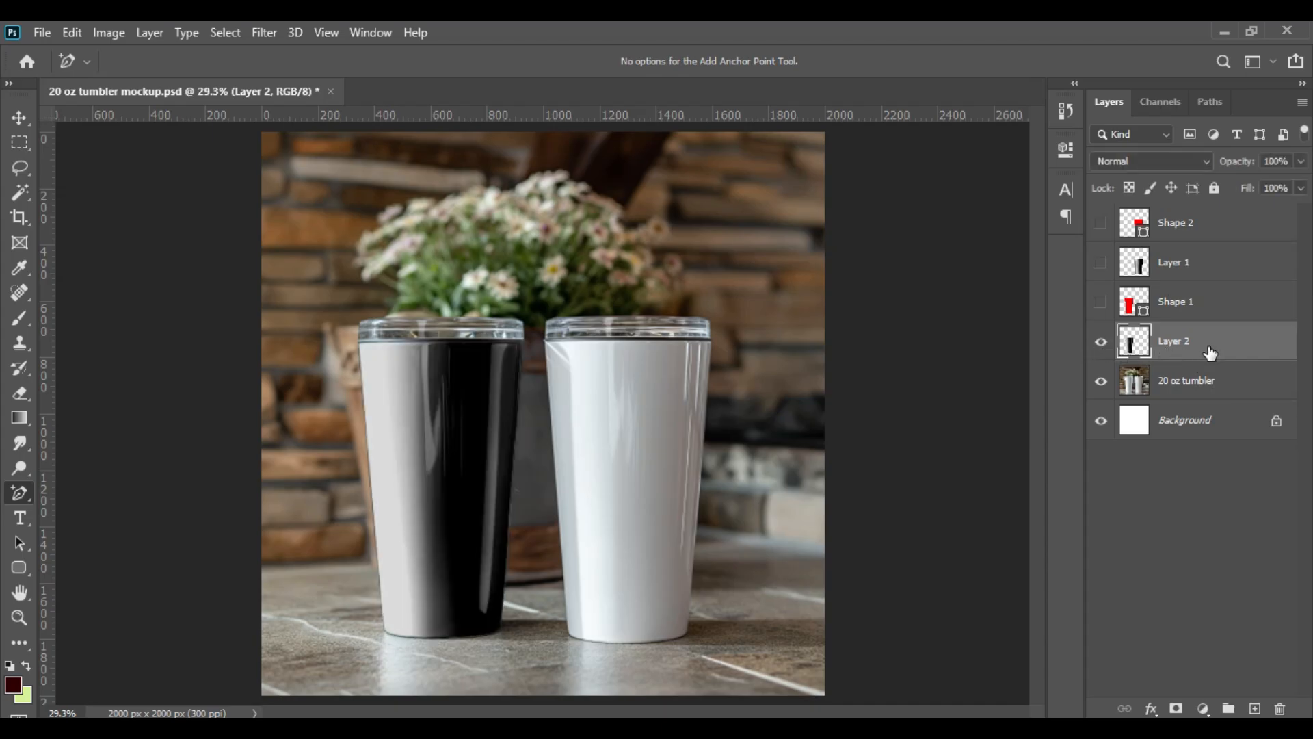
left_click(1101, 302)
left_click(1200, 308)
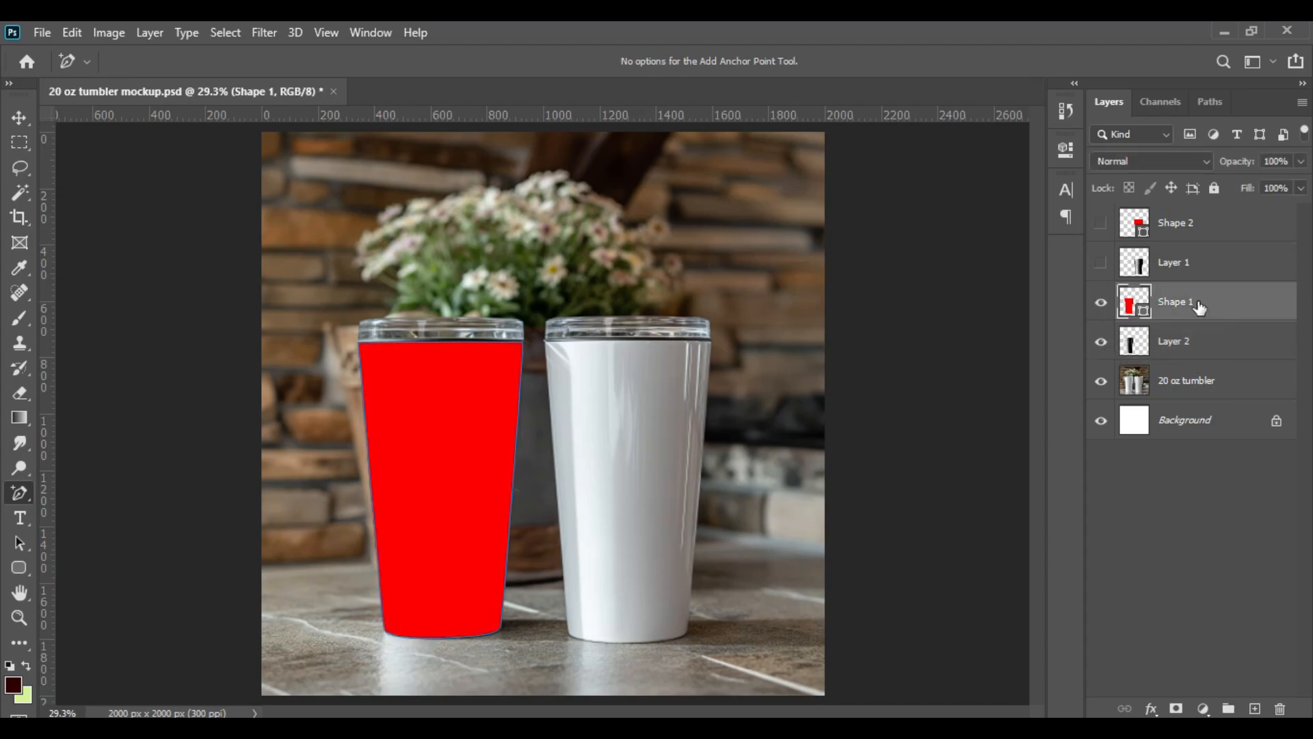
left_click(1101, 262)
left_click(1102, 223)
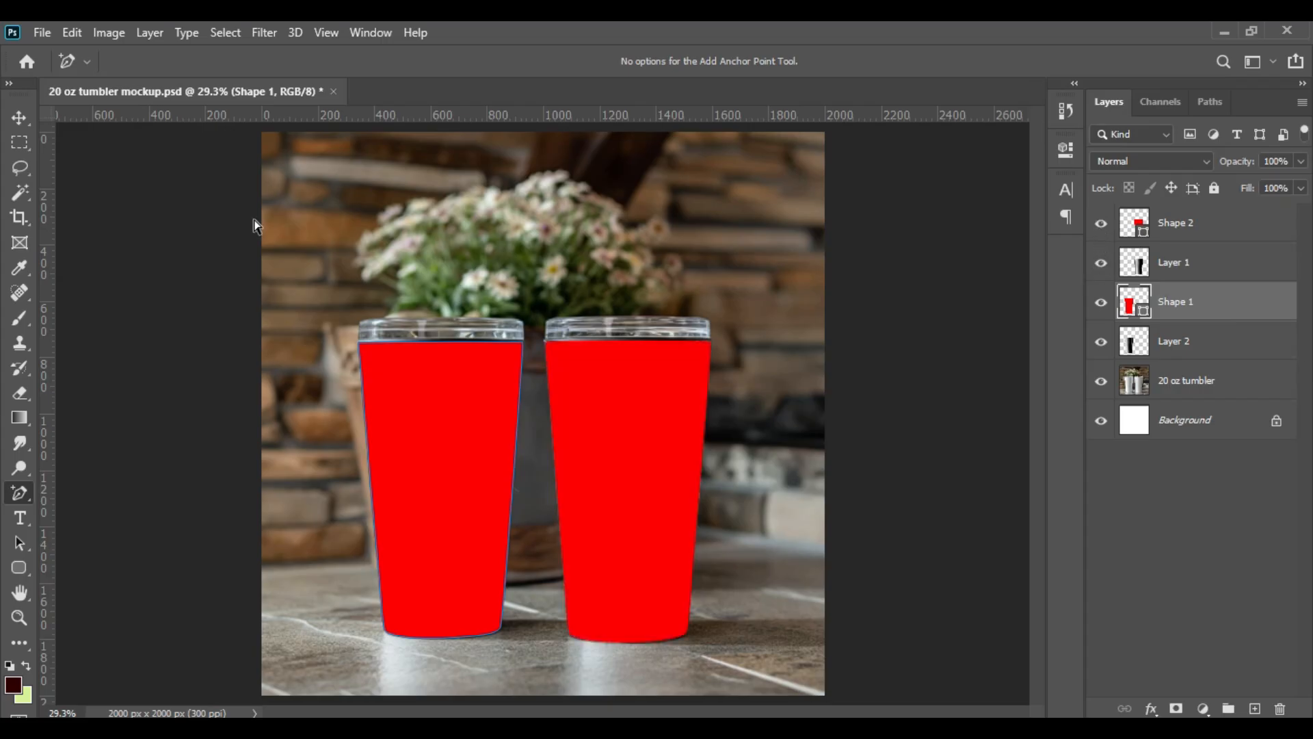
- Save a copy as a Photoshop PDF named "20 oz tumbler mockup canva pdf" with the High Quality Print preset
left_click(43, 33)
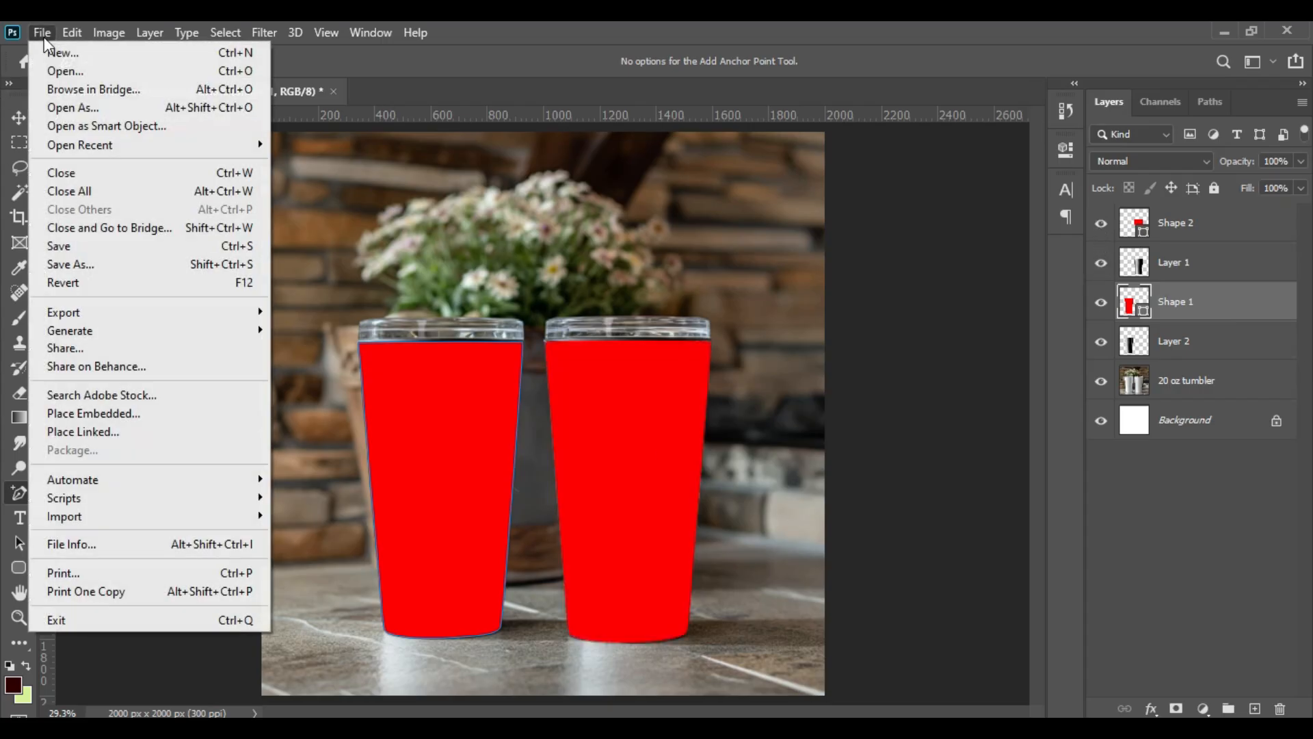
left_click(65, 266)
left_click(252, 408)
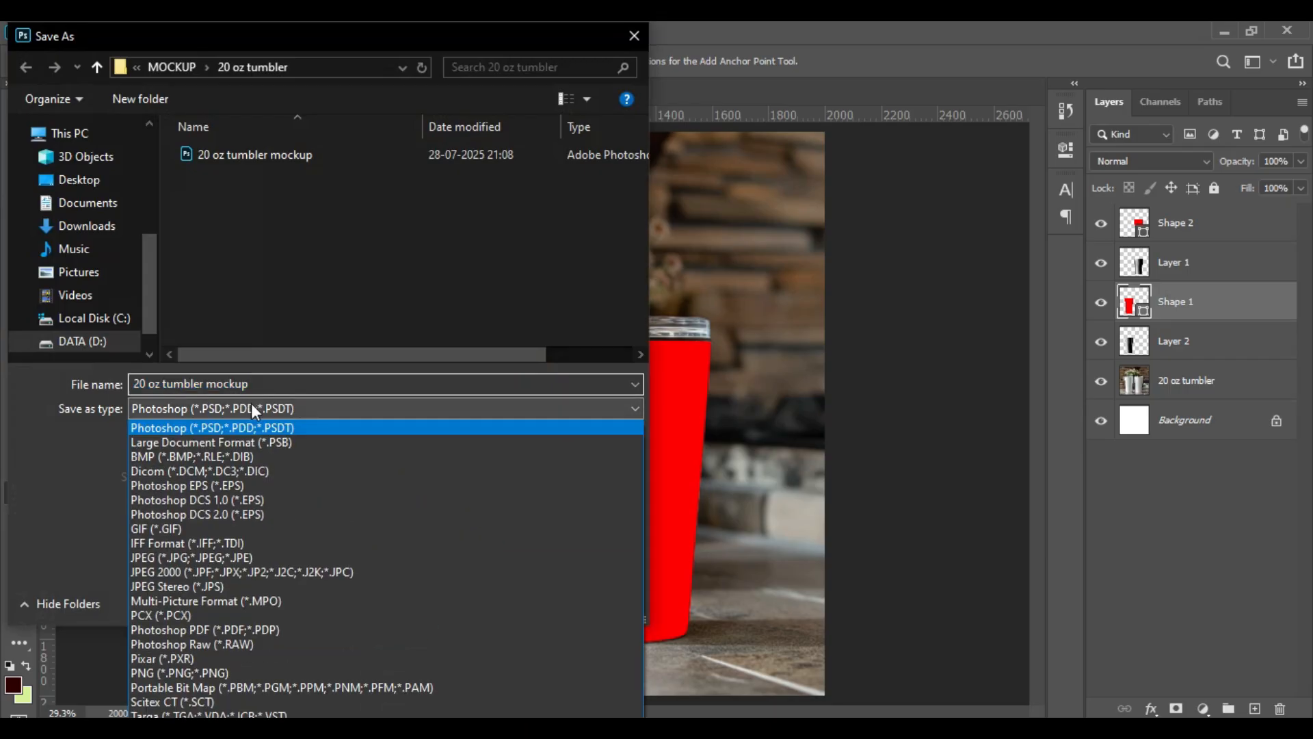
left_click(253, 624)
left_click(260, 385)
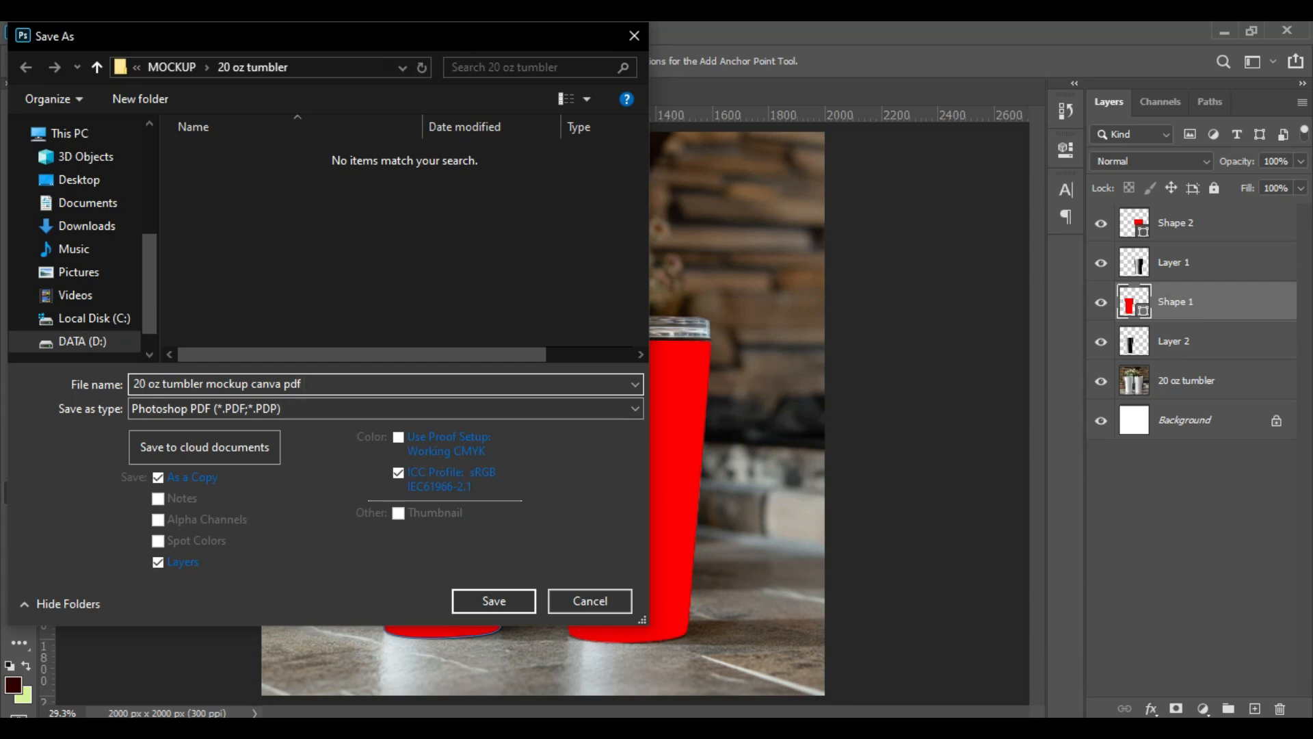
left_click(504, 606)
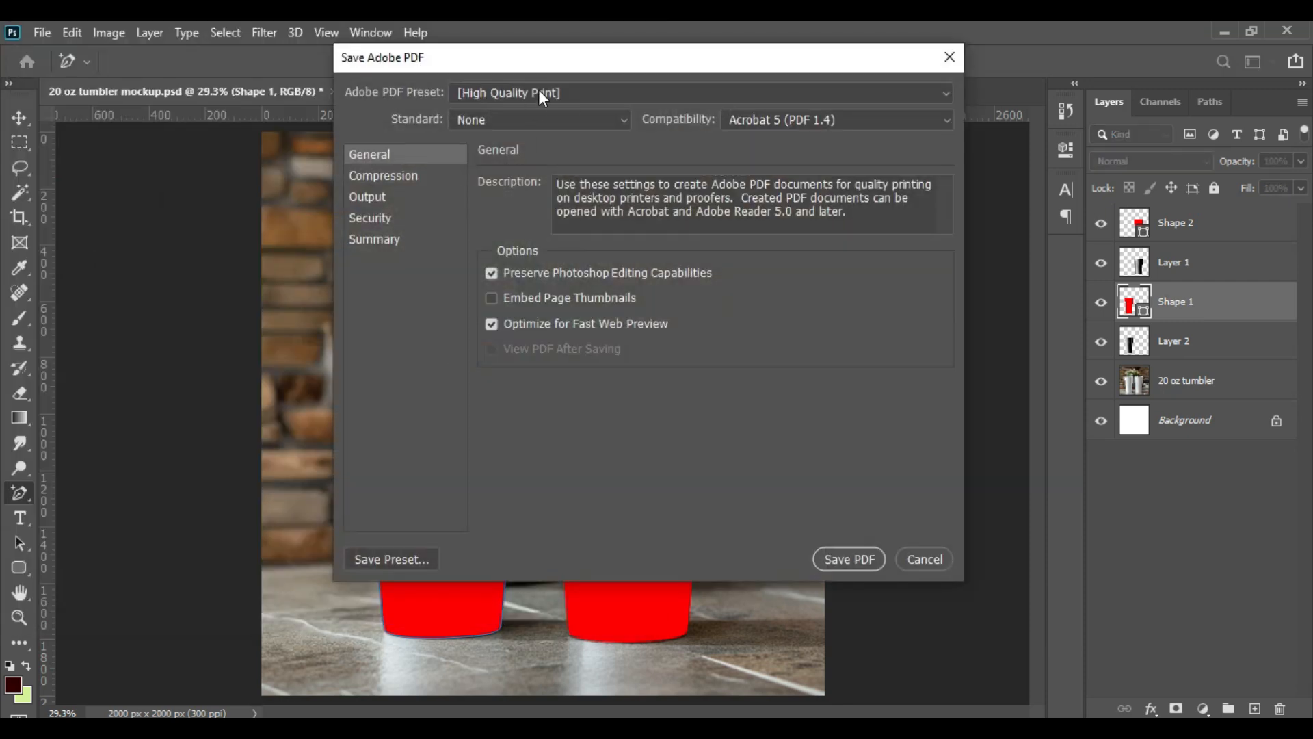
left_click(852, 560)
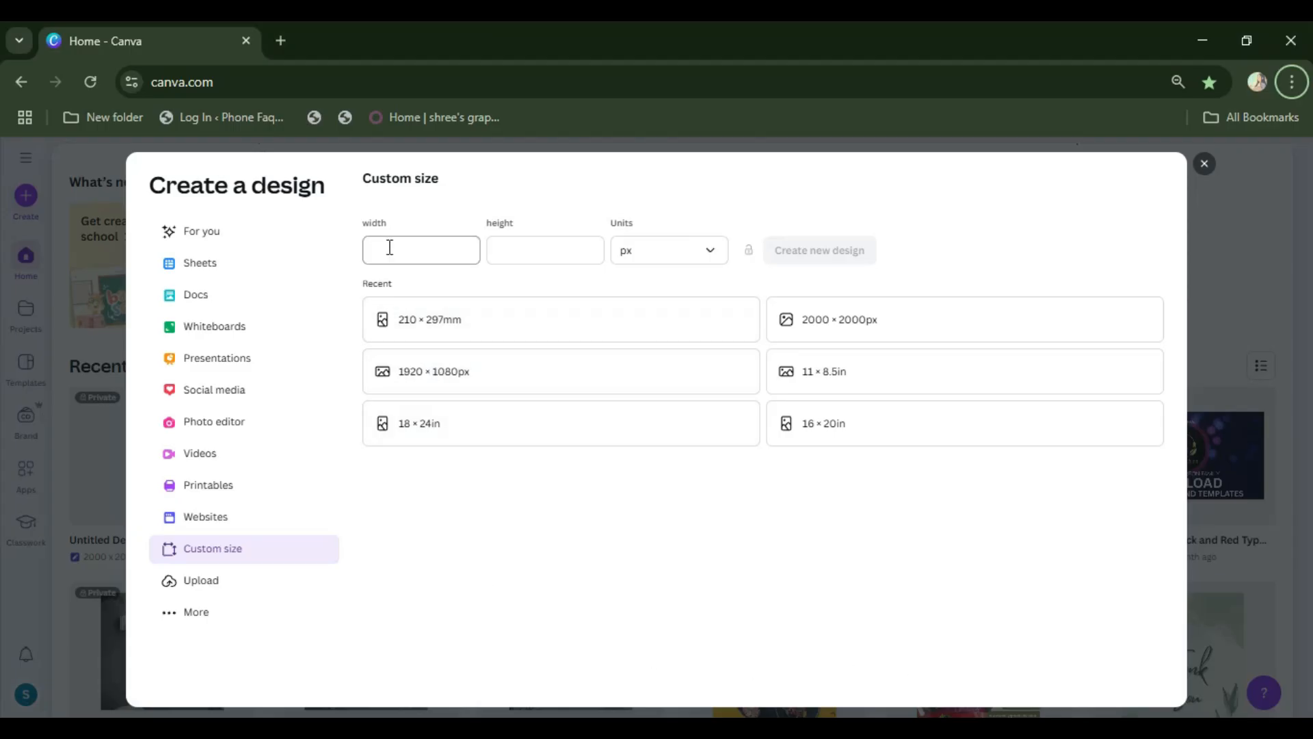
- Switch to Canva, create a new 2000 × 2000 px design and upload the 20 oz tumbler mockup PDF
left_click(831, 325)
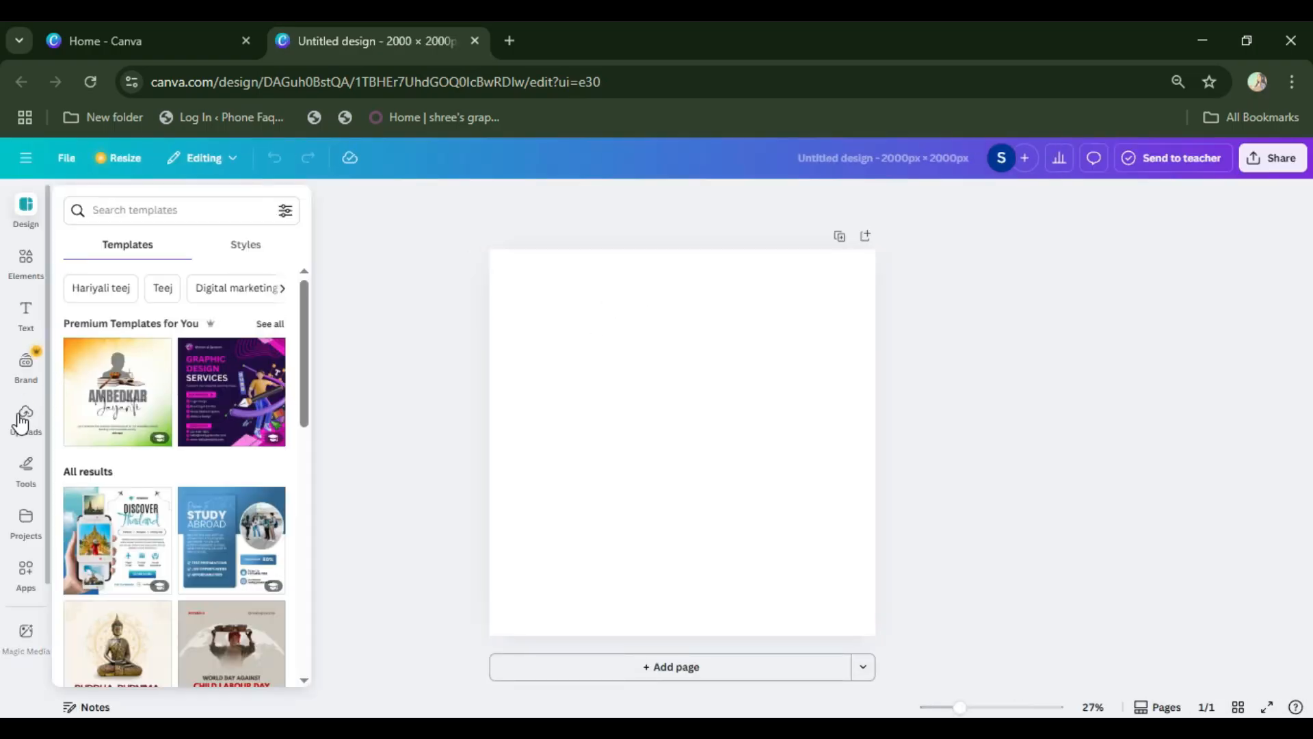
left_click(25, 413)
left_click(164, 245)
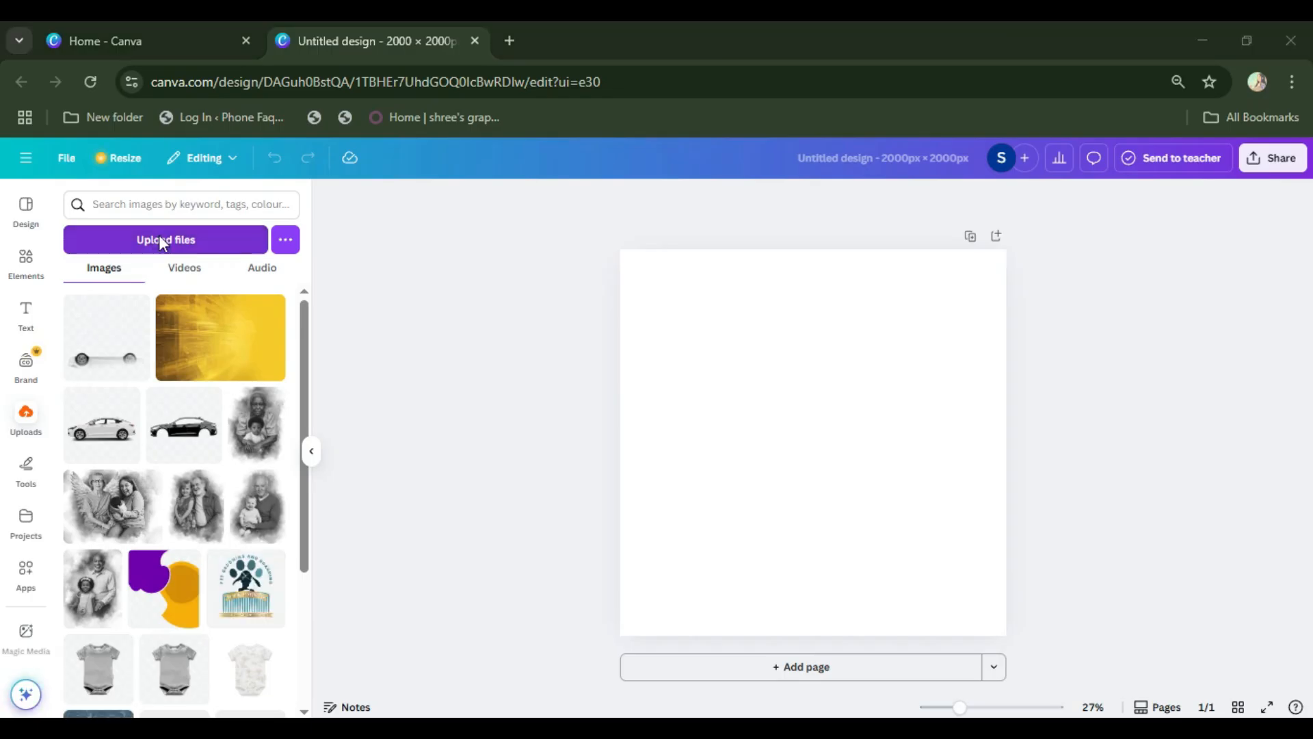
left_click(171, 66)
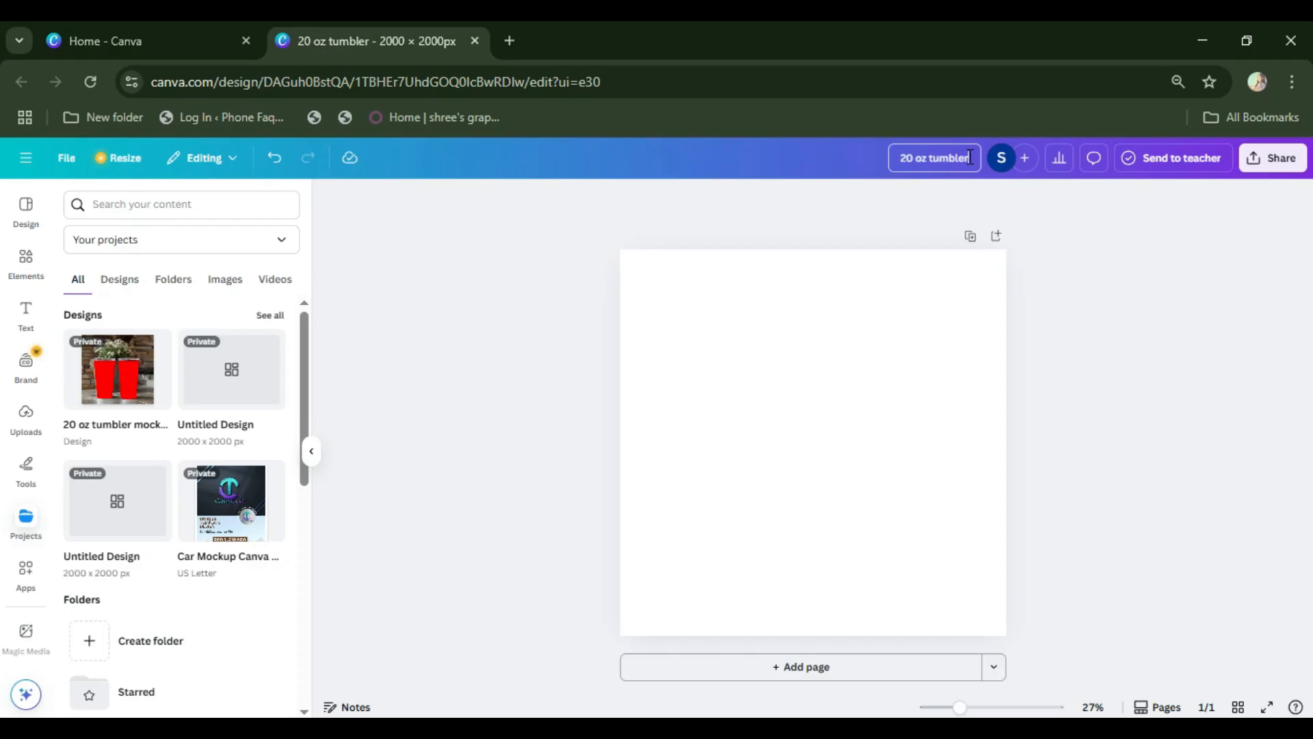
- Name the design "20 oz tumbler mockup" and upload the pattern images from the computer
type("mockup")
left_click(26, 414)
left_click(176, 245)
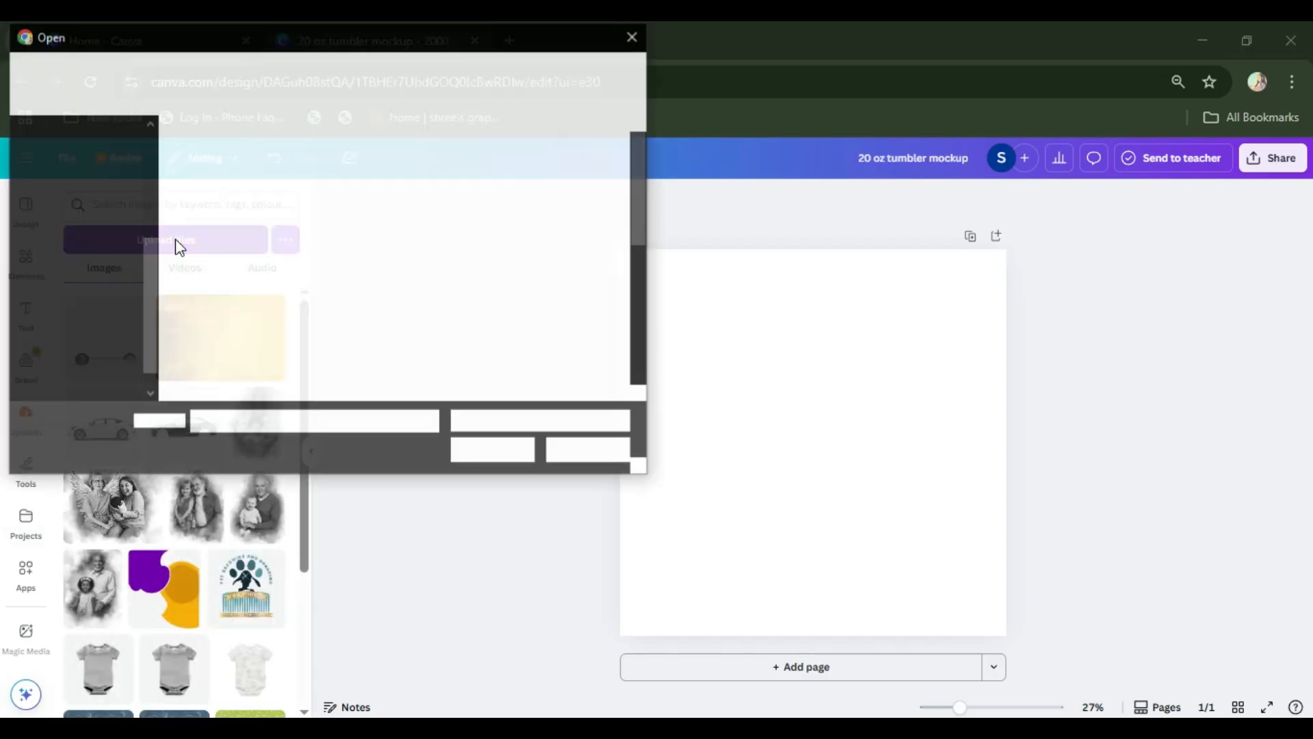
left_click(224, 294)
left_click(494, 450)
- Place the uploaded 20 oz tumbler mockup project on the page and delete the red fill inside both tumbler frames
left_click(26, 520)
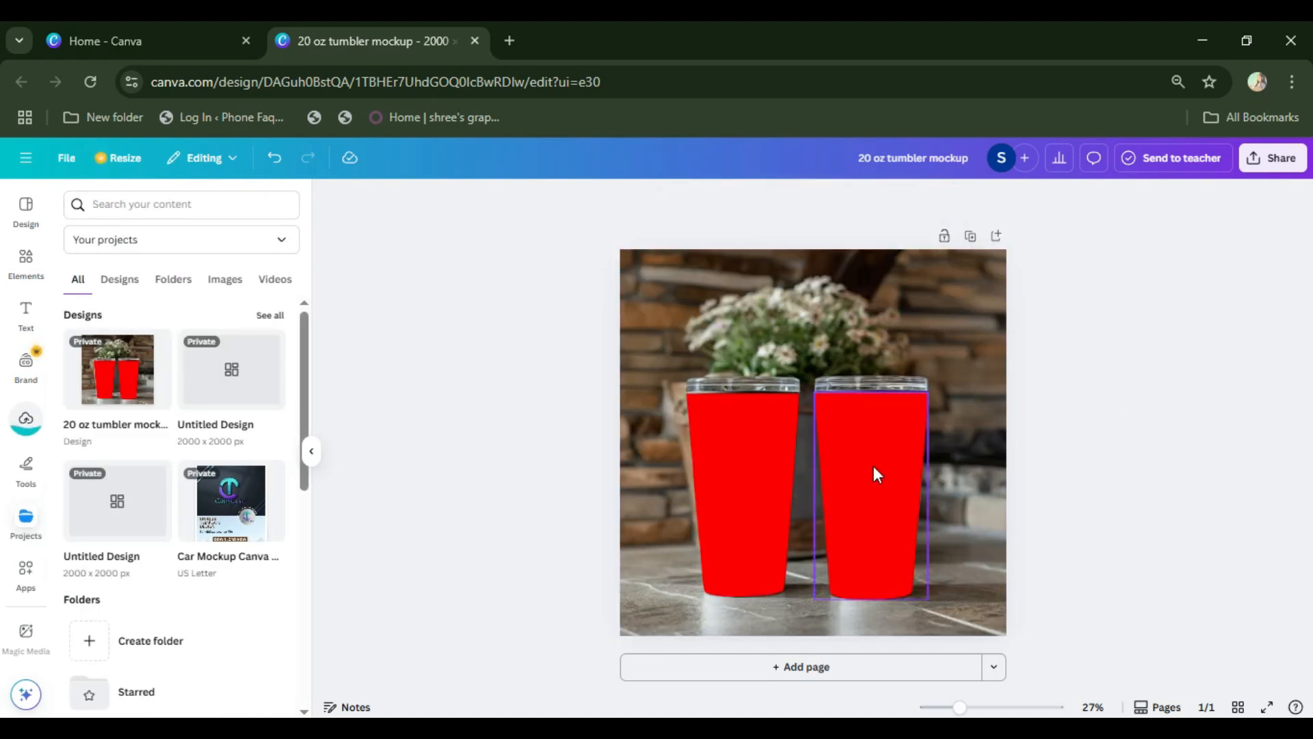
left_click(873, 466)
key("Delete")
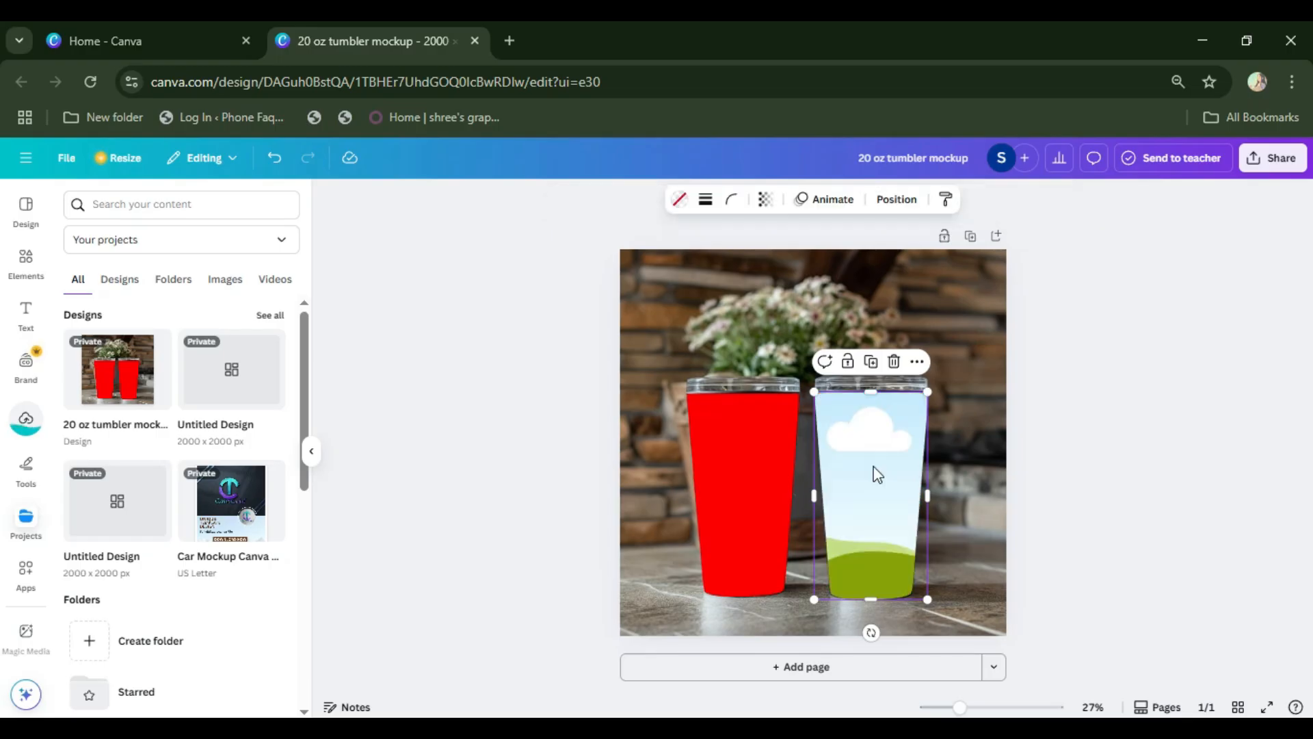
left_click(743, 472)
key("Delete")
- Select both tumbler frames and set their transparency to 75
left_click(1260, 485)
scroll(717, 428, "up", 3)
left_click(717, 428)
left_click(920, 429, "shift")
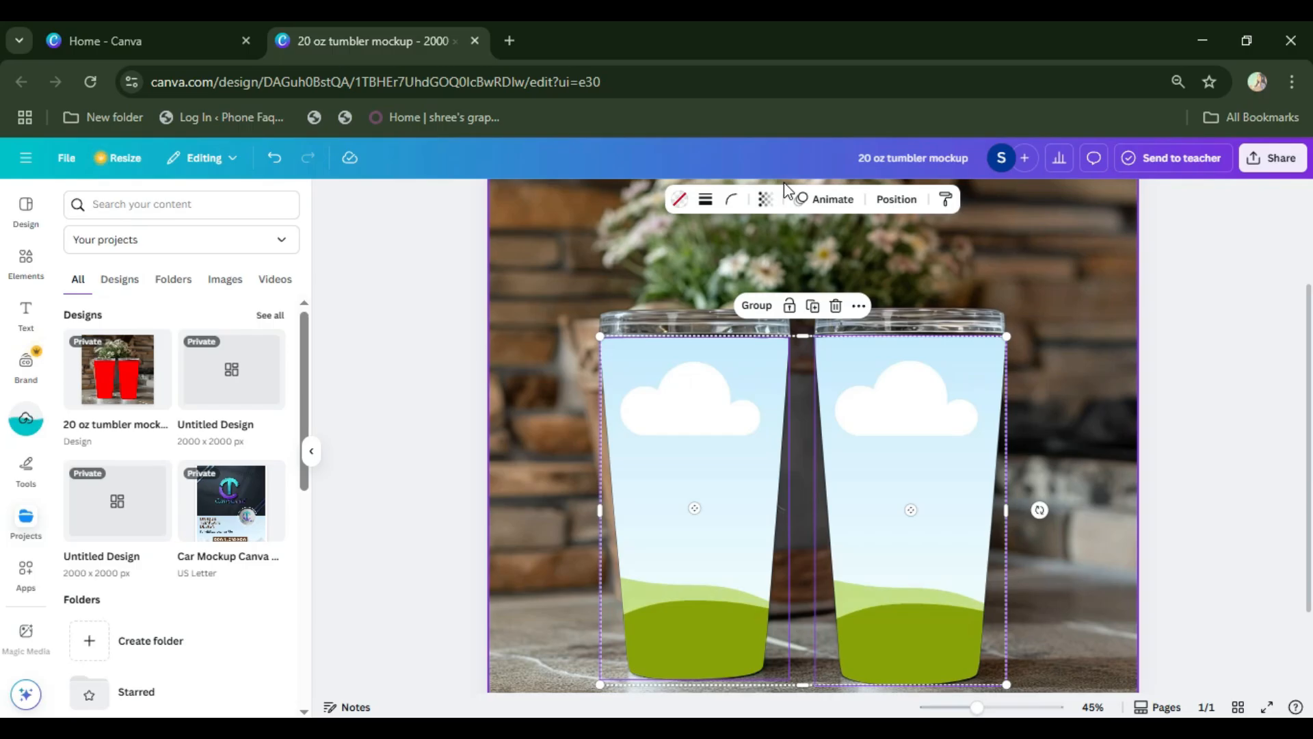
left_click(766, 199)
left_click(825, 254)
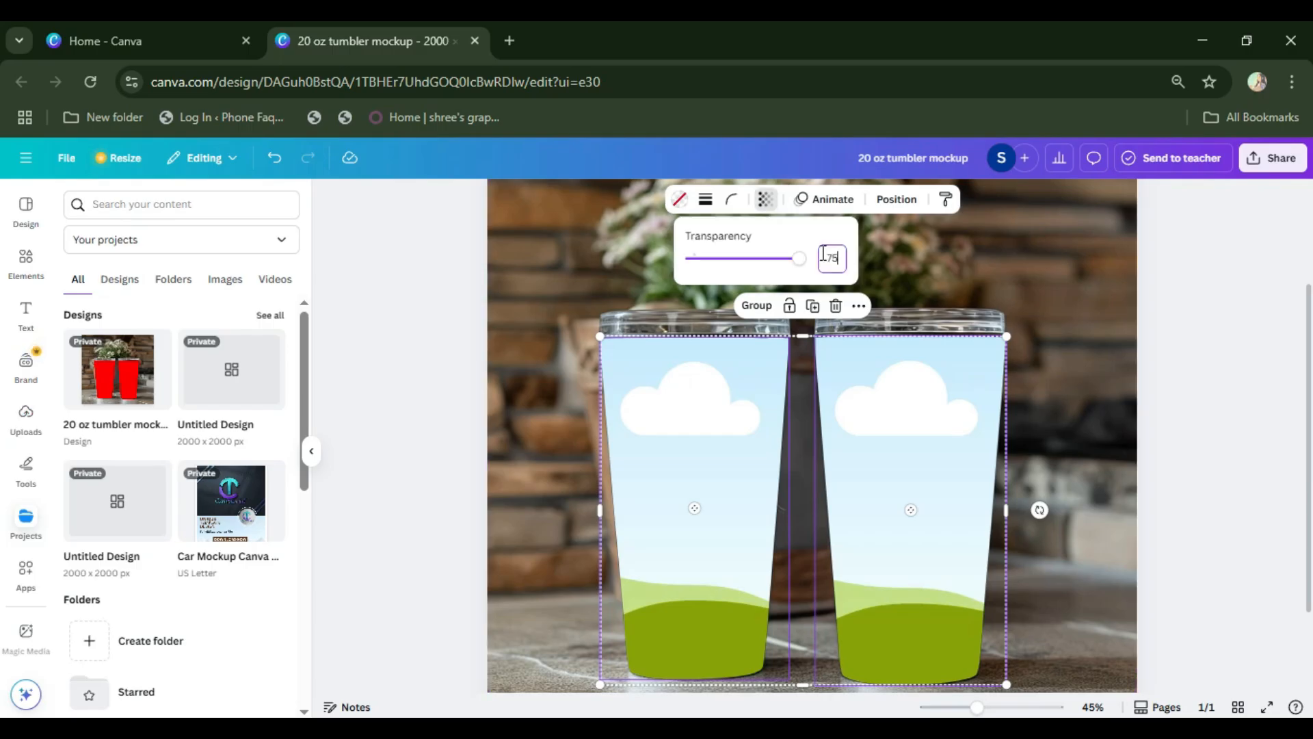
type("75")
left_click(725, 448)
left_click(934, 457, "shift")
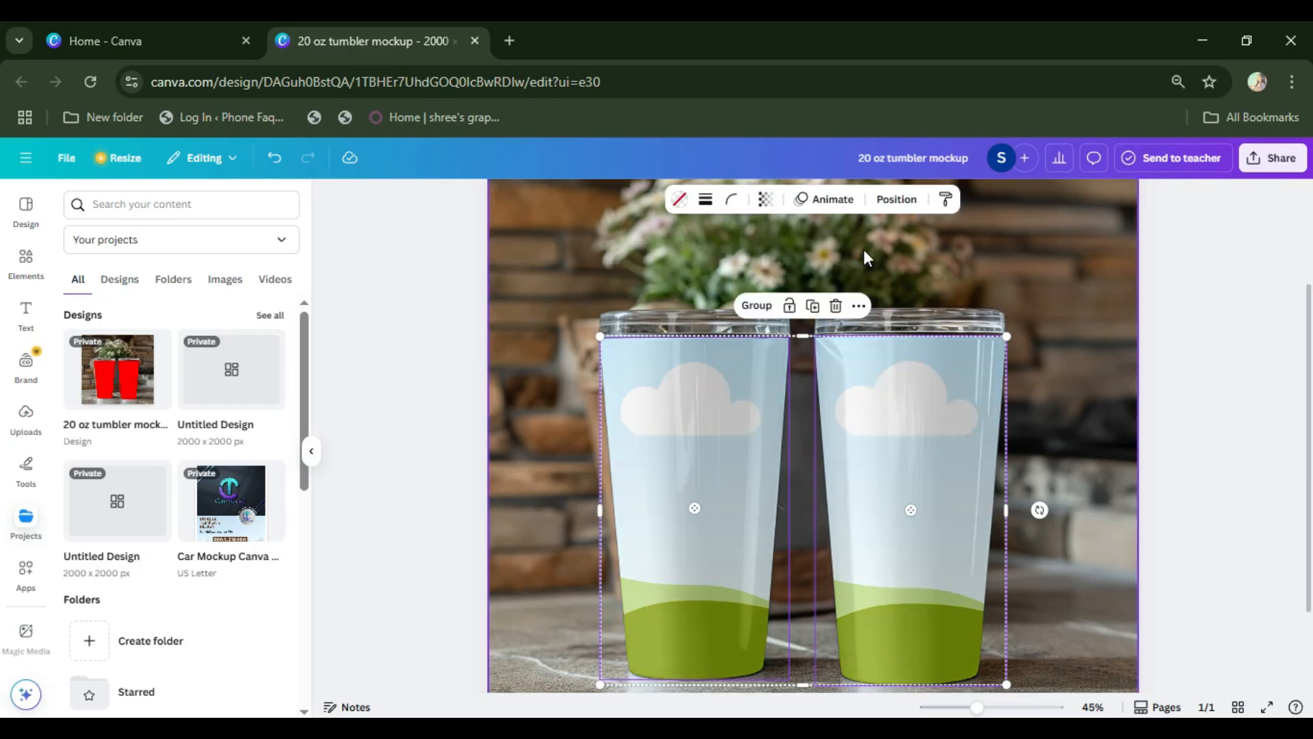
left_click(766, 199)
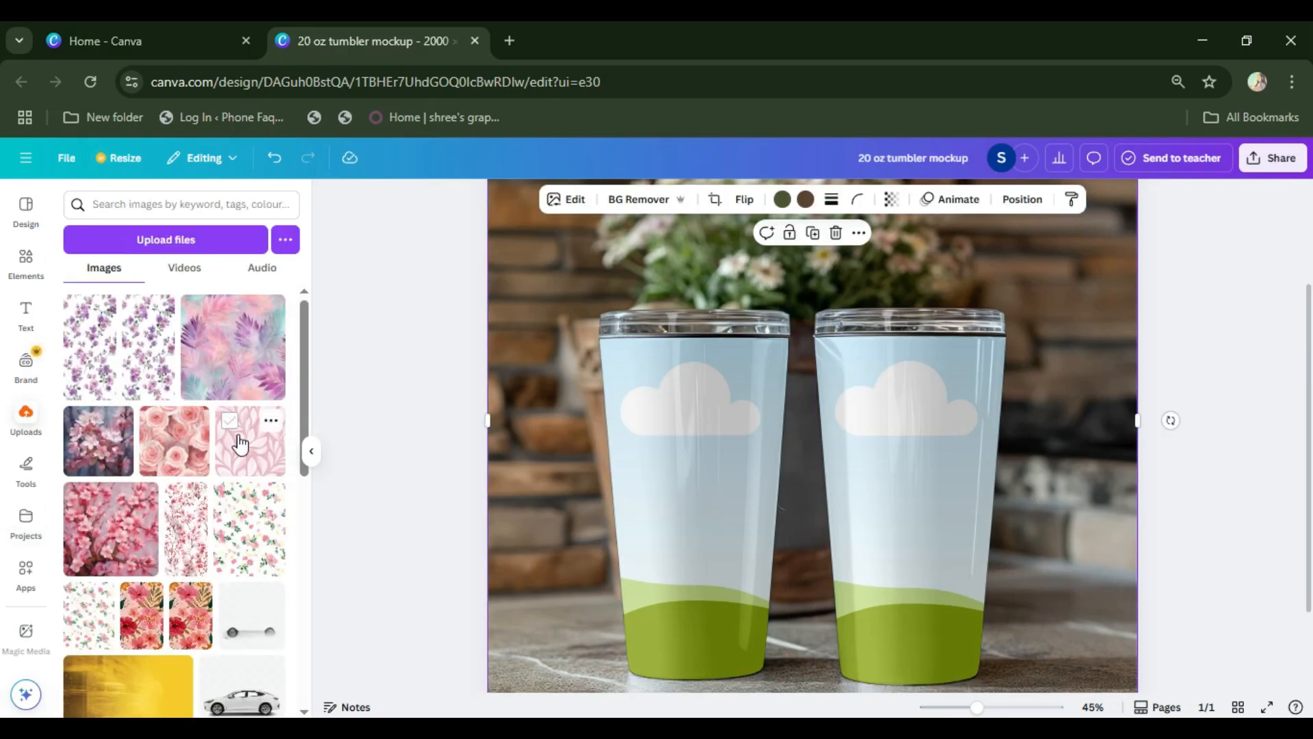
- Fill both tumbler frames with the uploaded pink leaf pattern
left_click_drag(250, 441, 707, 479)
left_click_drag(264, 441, 896, 452)
left_click(1224, 429)
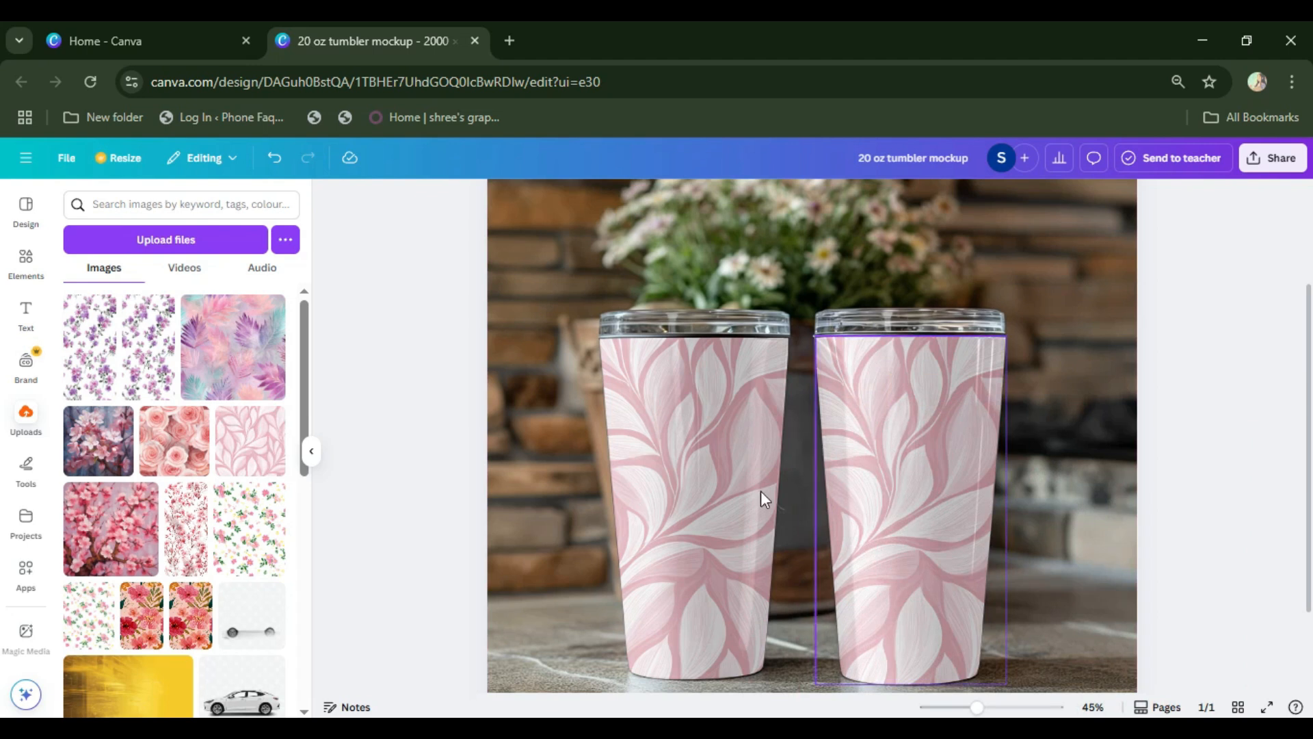
left_click(905, 460)
left_click(1258, 436)
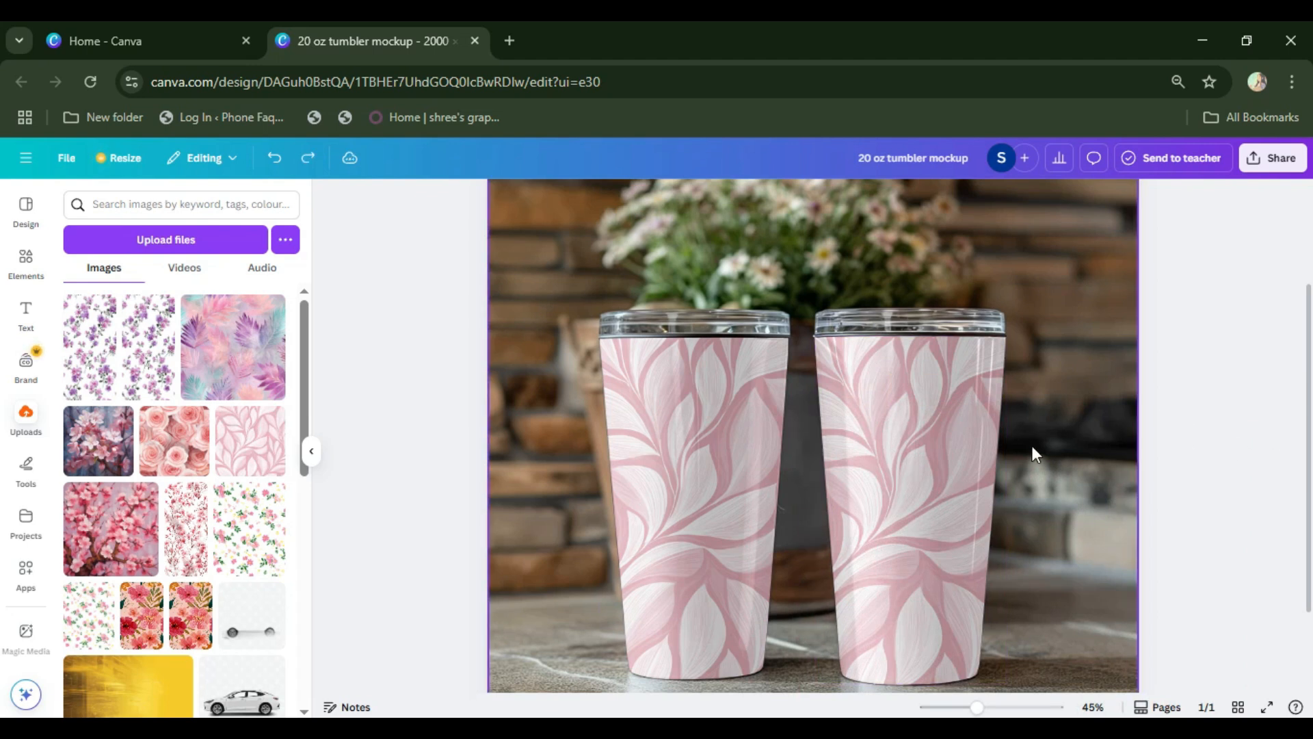
- Adjust the right tumbler's pattern to a saturation of 68 and a contrast of -8
left_click(946, 441)
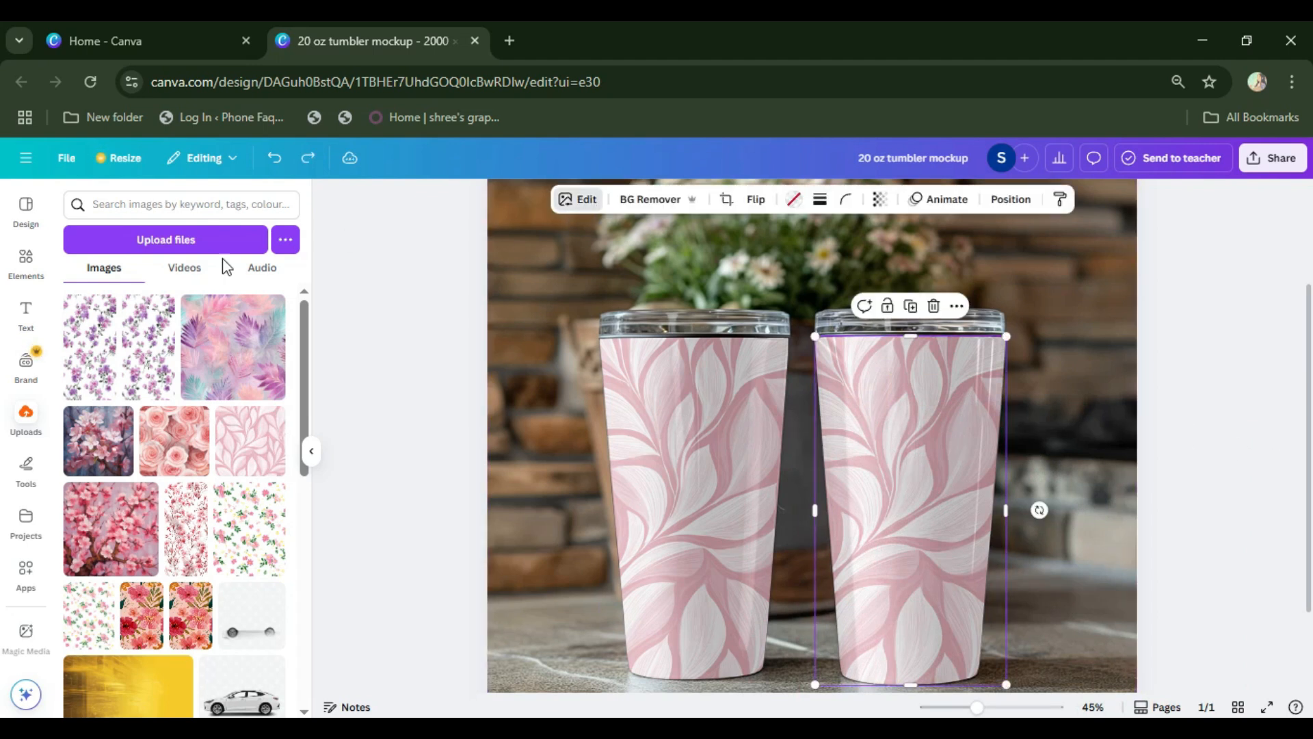
left_click(146, 314)
scroll(158, 446, "down", 3)
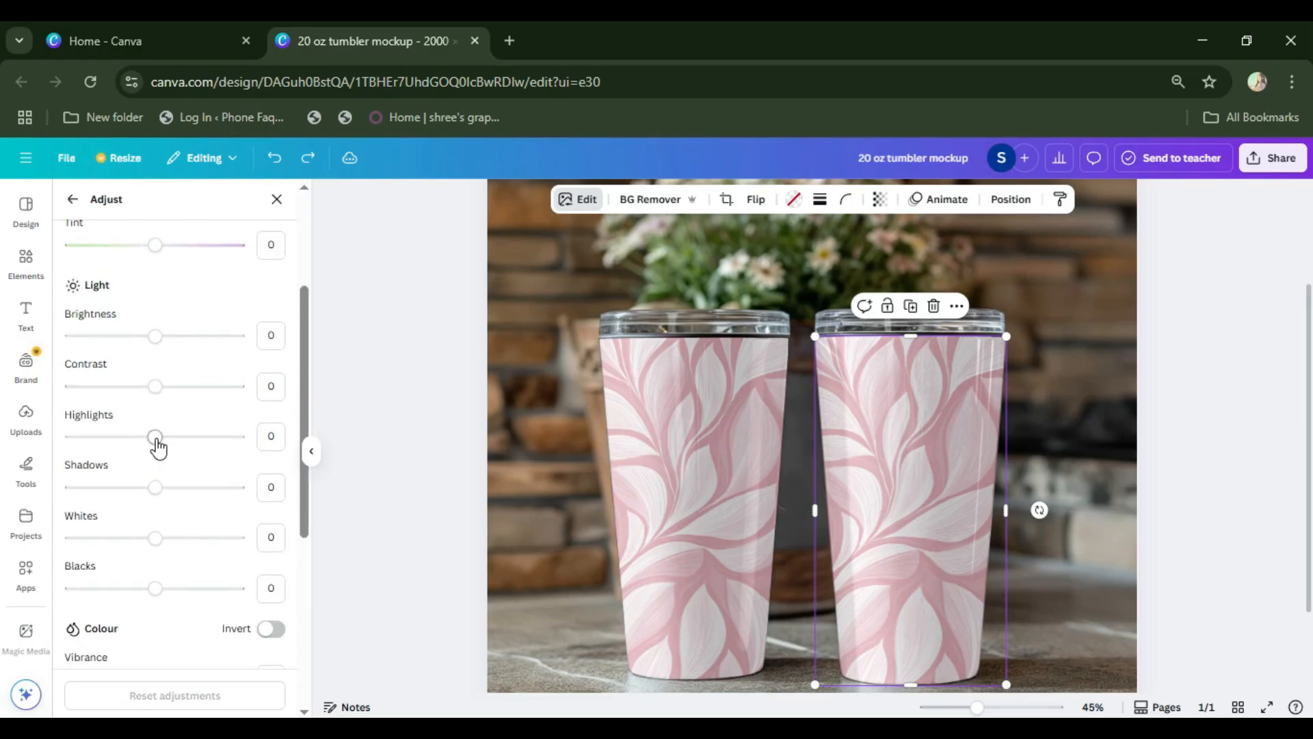
scroll(159, 446, "down", 5)
left_click_drag(157, 538, 210, 544)
scroll(185, 492, "up", 3)
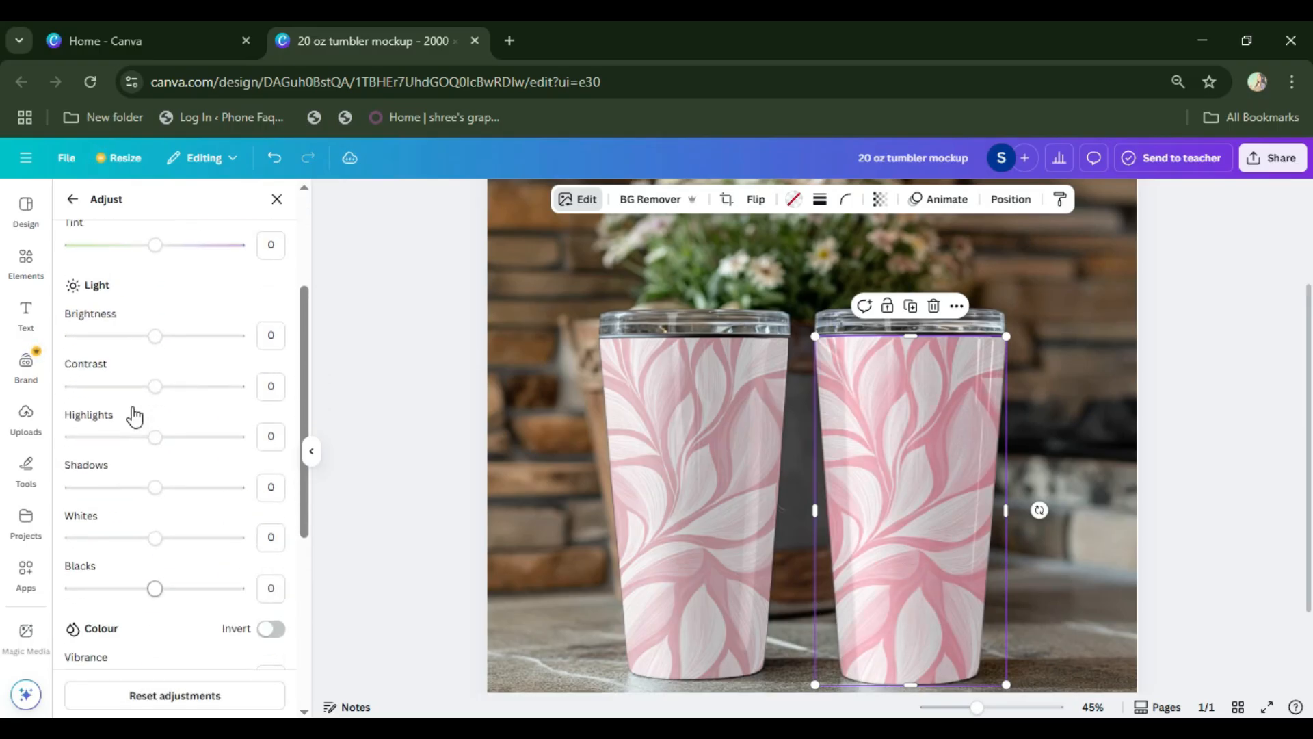
left_click_drag(150, 396, 150, 401)
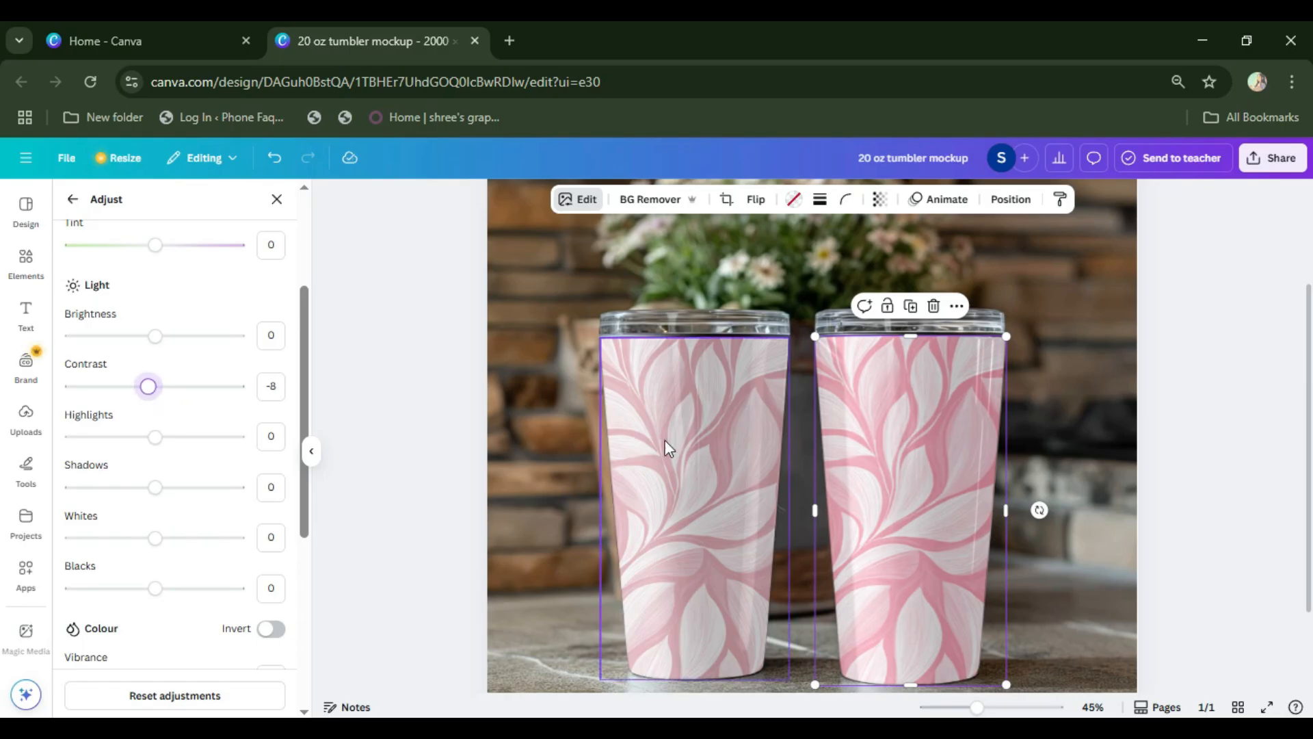
- Set the saturation of the left tumbler's pattern to 68
scroll(260, 541, "down", 3)
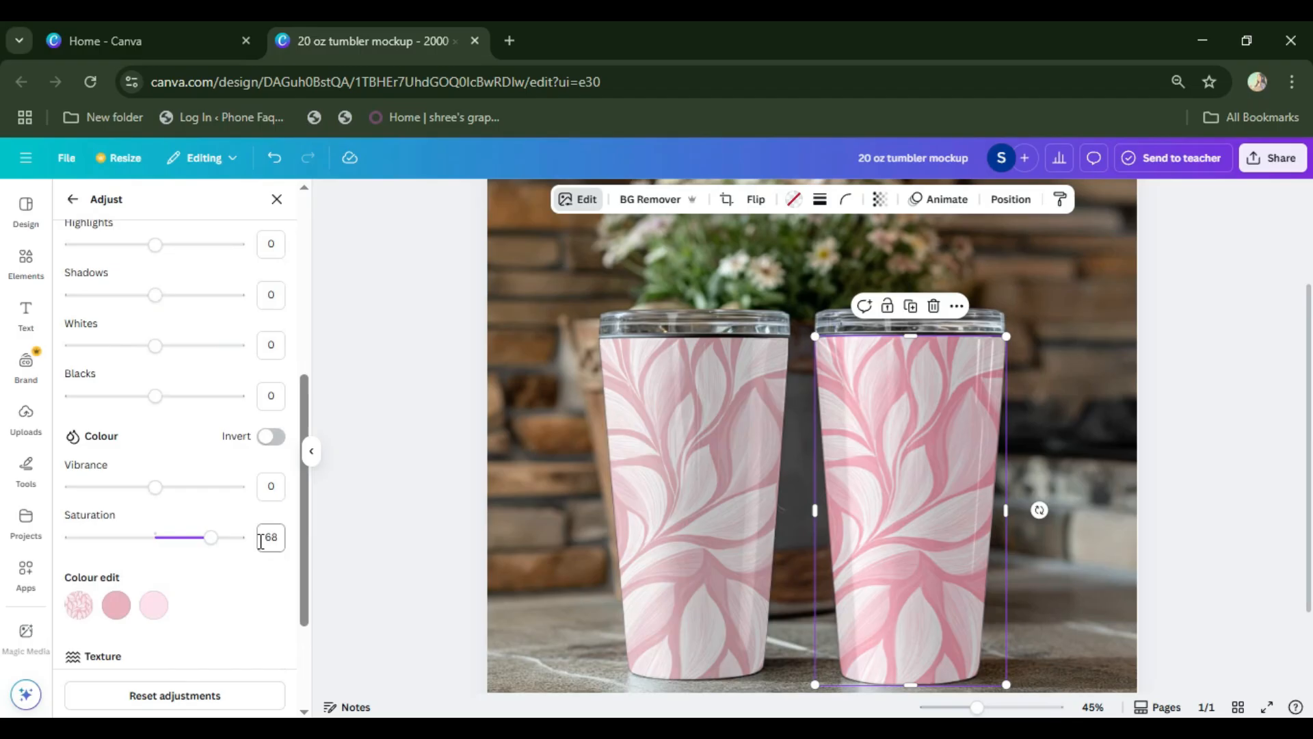
left_click(626, 450)
type("68")
key("Return")
scroll(250, 444, "up", 3)
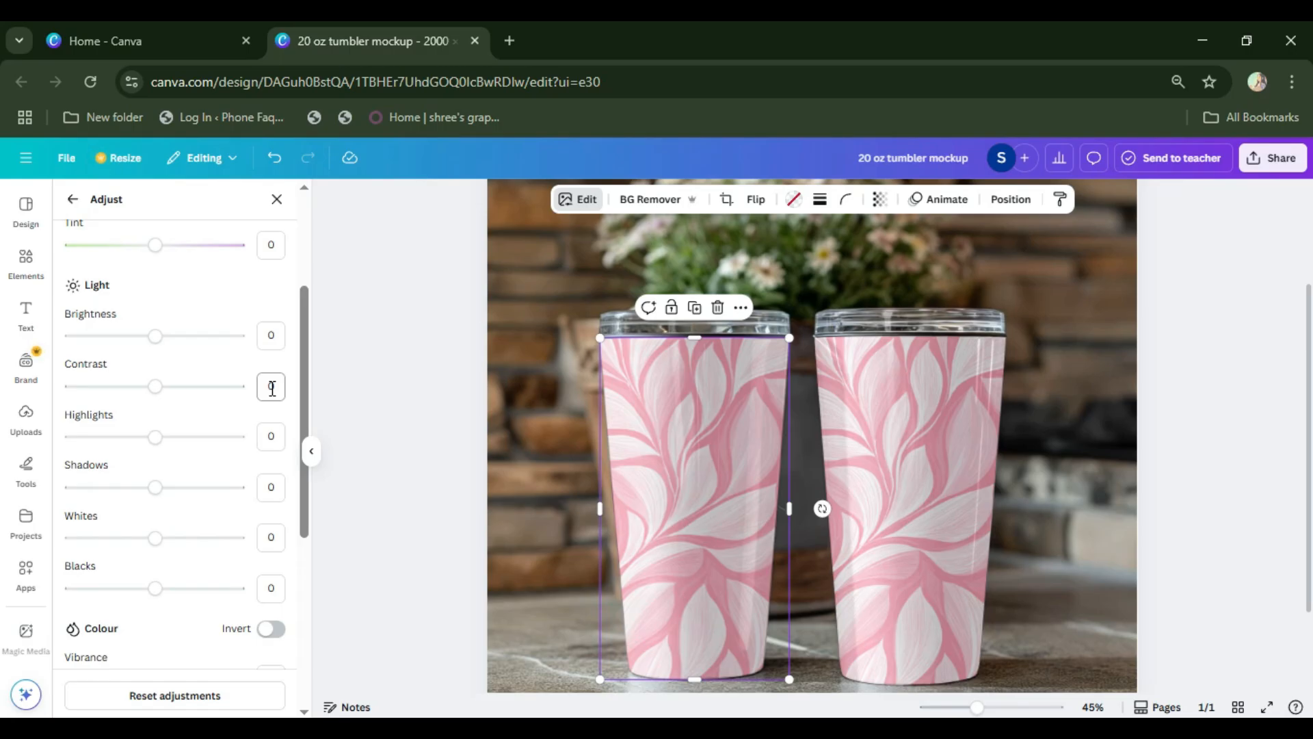
left_click(1190, 424)
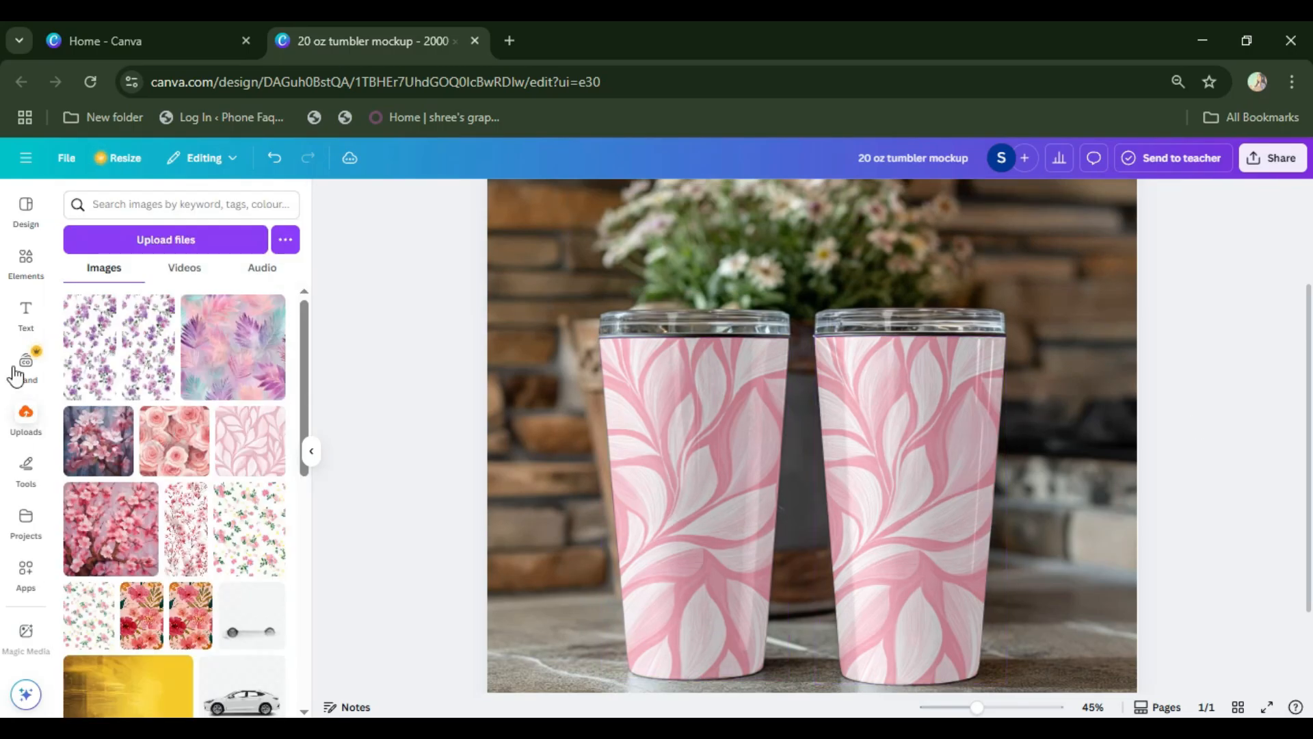
- Fill the tumbler frames in turn with the pastel leaf, purple floral, small pink-and-green flower and pink floral branch patterns
left_click_drag(214, 364, 708, 426)
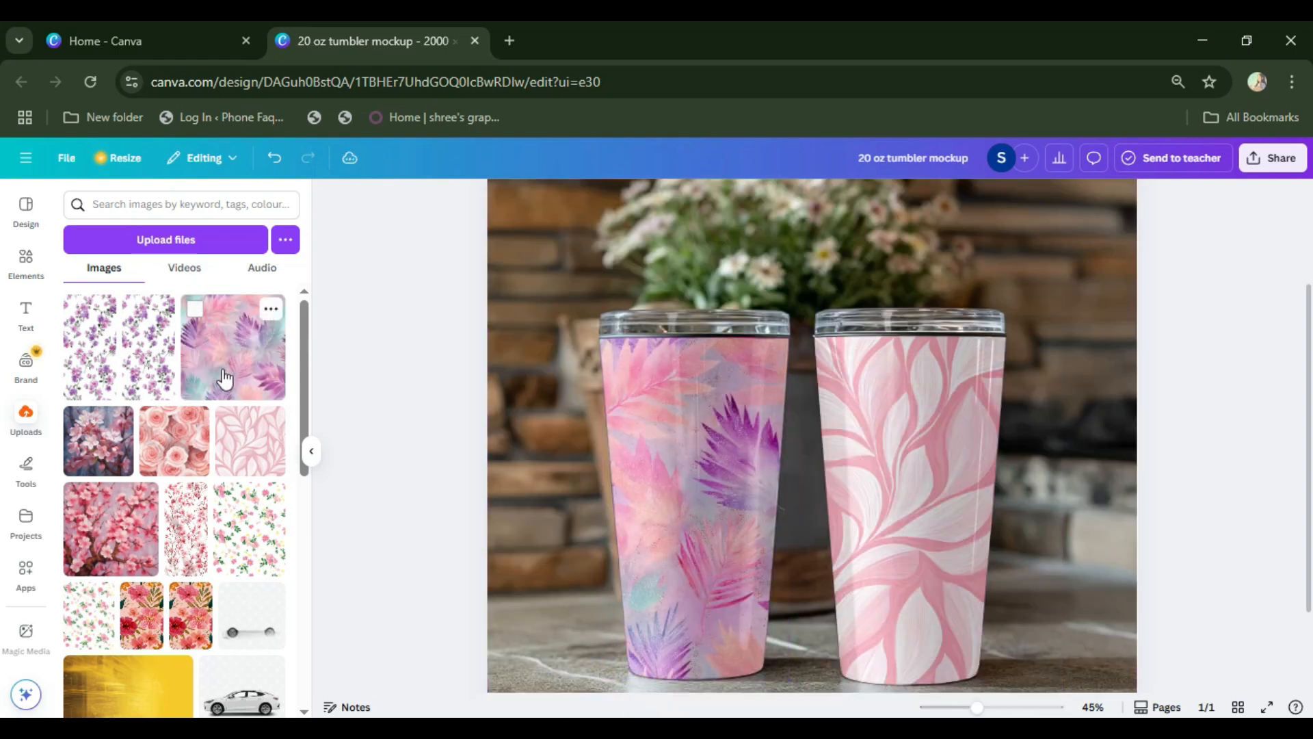
left_click_drag(158, 375, 935, 457)
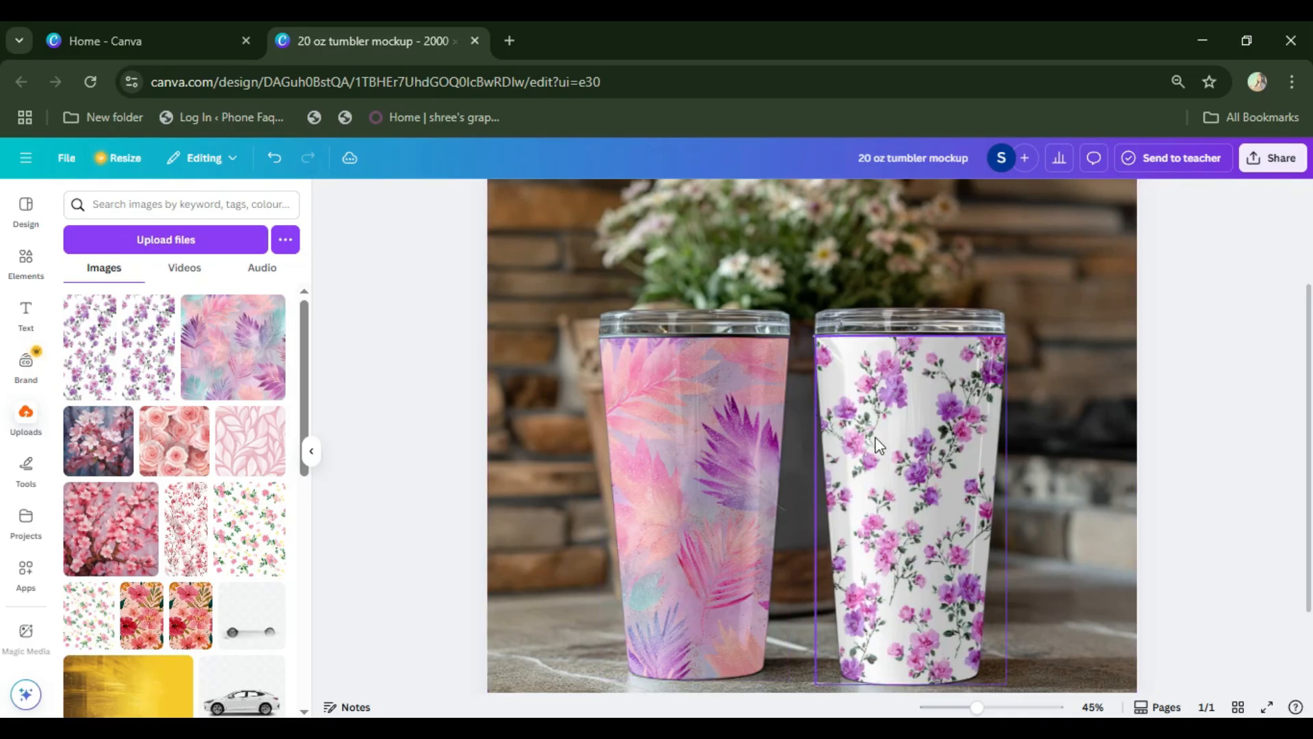
left_click_drag(244, 506, 667, 514)
left_click_drag(244, 507, 920, 480)
left_click_drag(184, 520, 650, 520)
left_click_drag(186, 527, 958, 520)
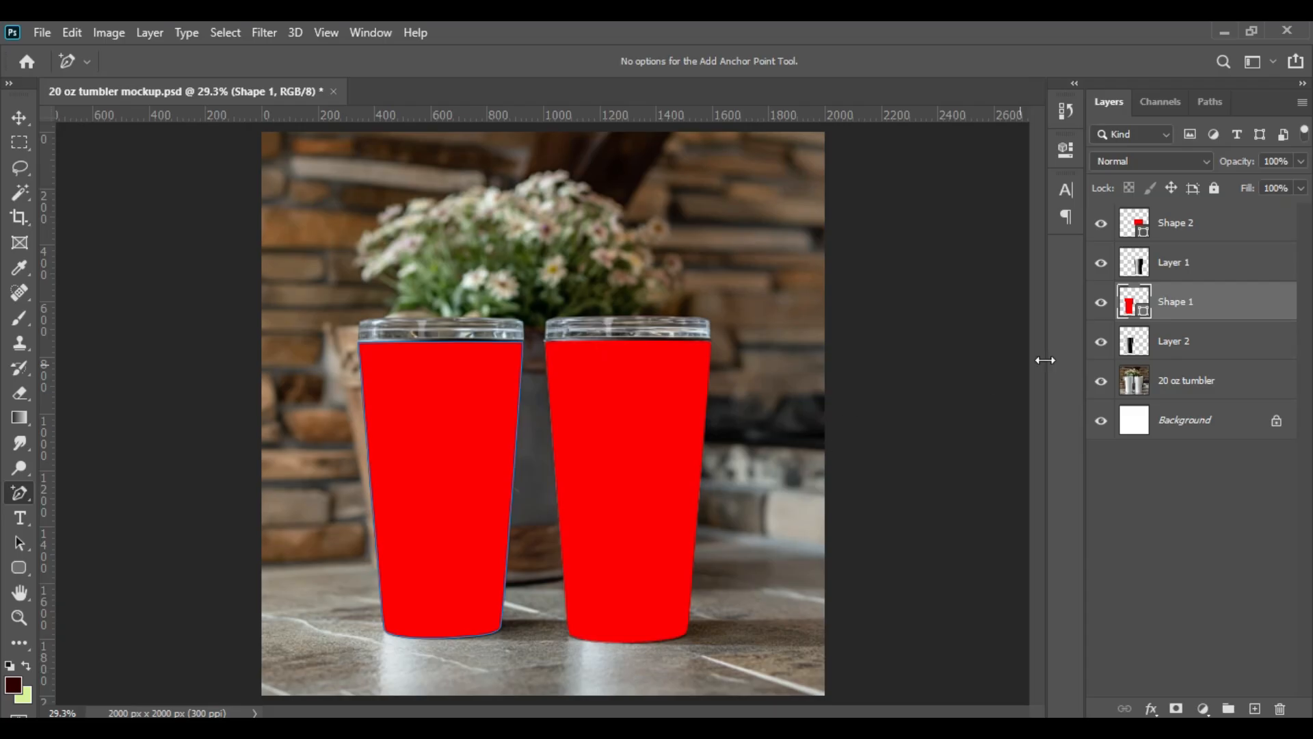
- Switch to Photoshop and gather both shape layers, Layer 1 and Layer 2 into a hidden group named canva
left_click(1188, 224)
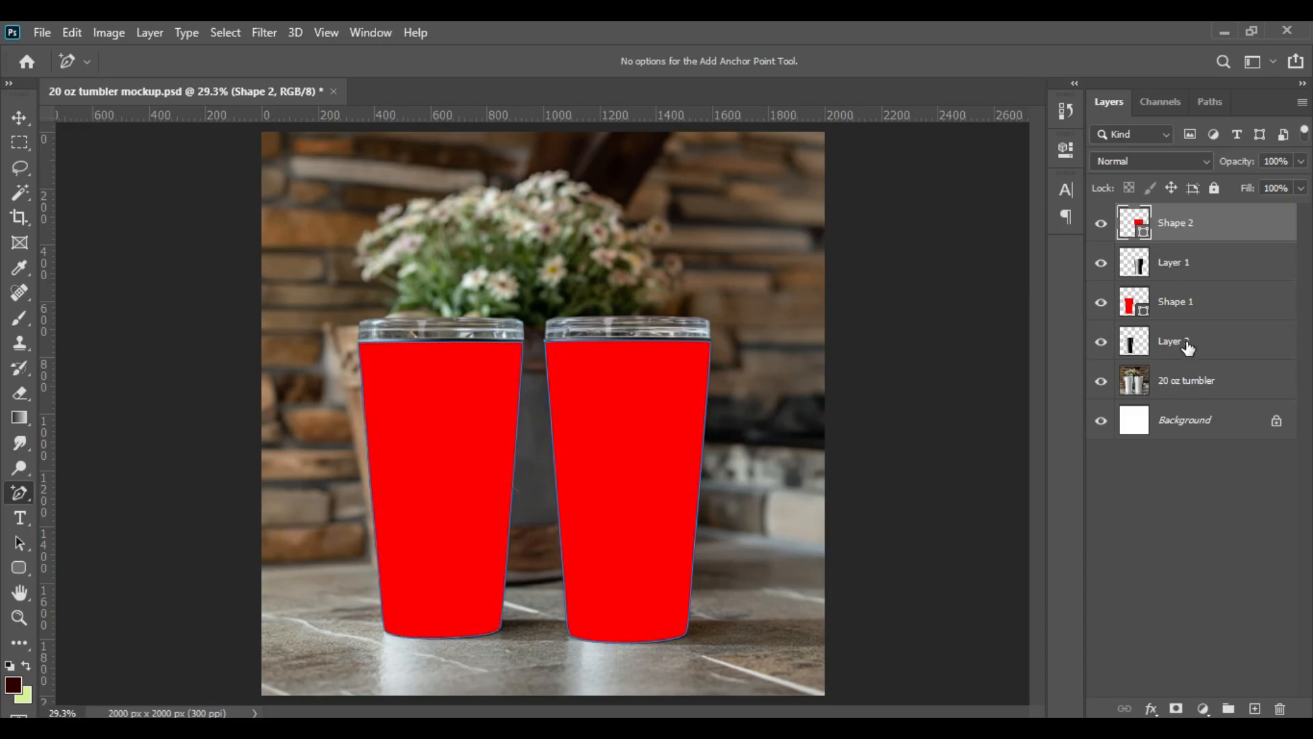
left_click(1187, 347, "shift")
left_click(1230, 710)
double_click(1174, 215)
type("canv")
type("a")
key("Return")
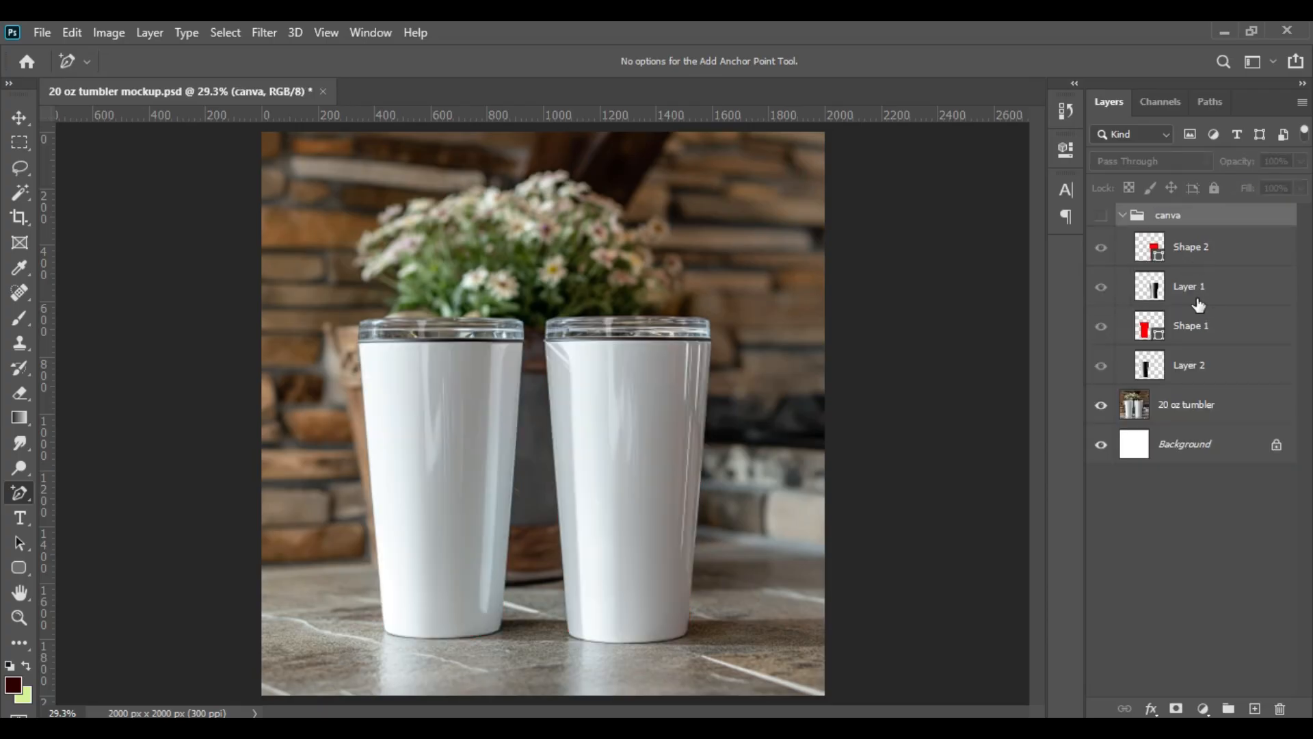
- Duplicate Shape 1 and Shape 2 and move the copies out of the canva group to the top of the layer stack
left_click(1197, 299)
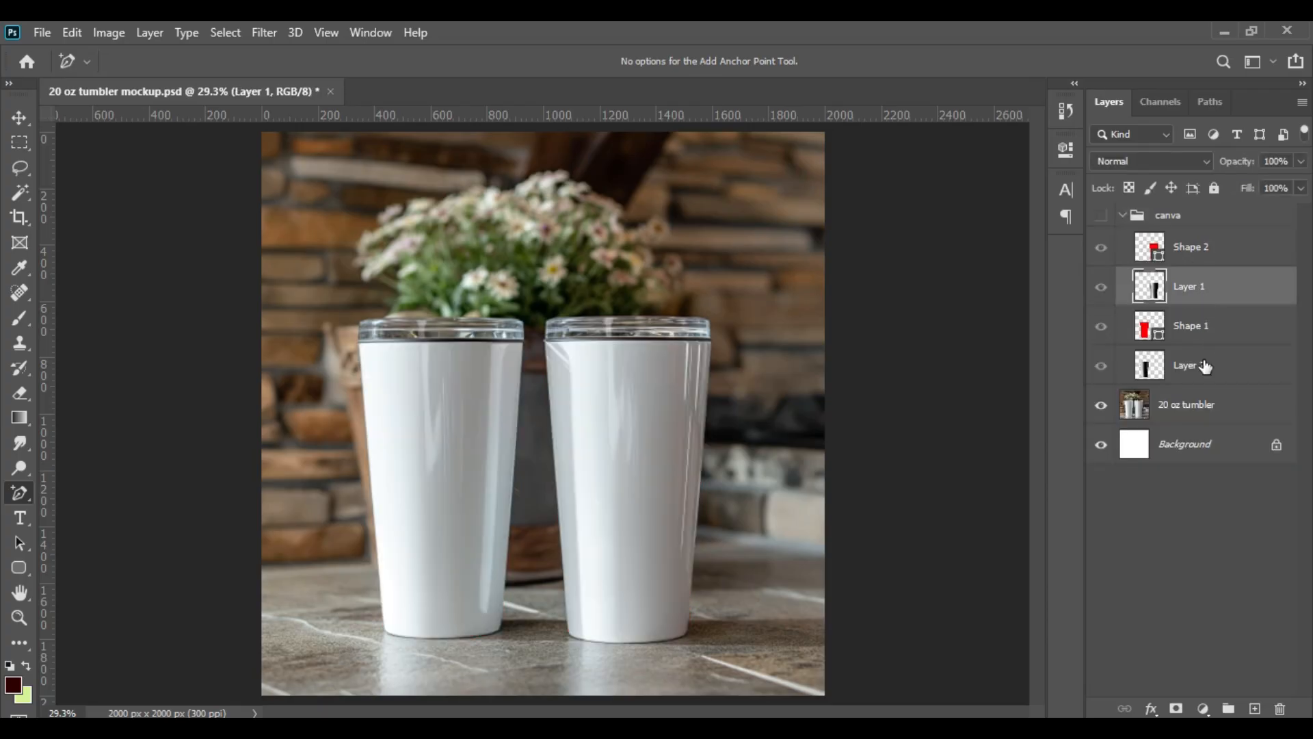
left_click(1200, 262)
left_click(1203, 333, "ctrl")
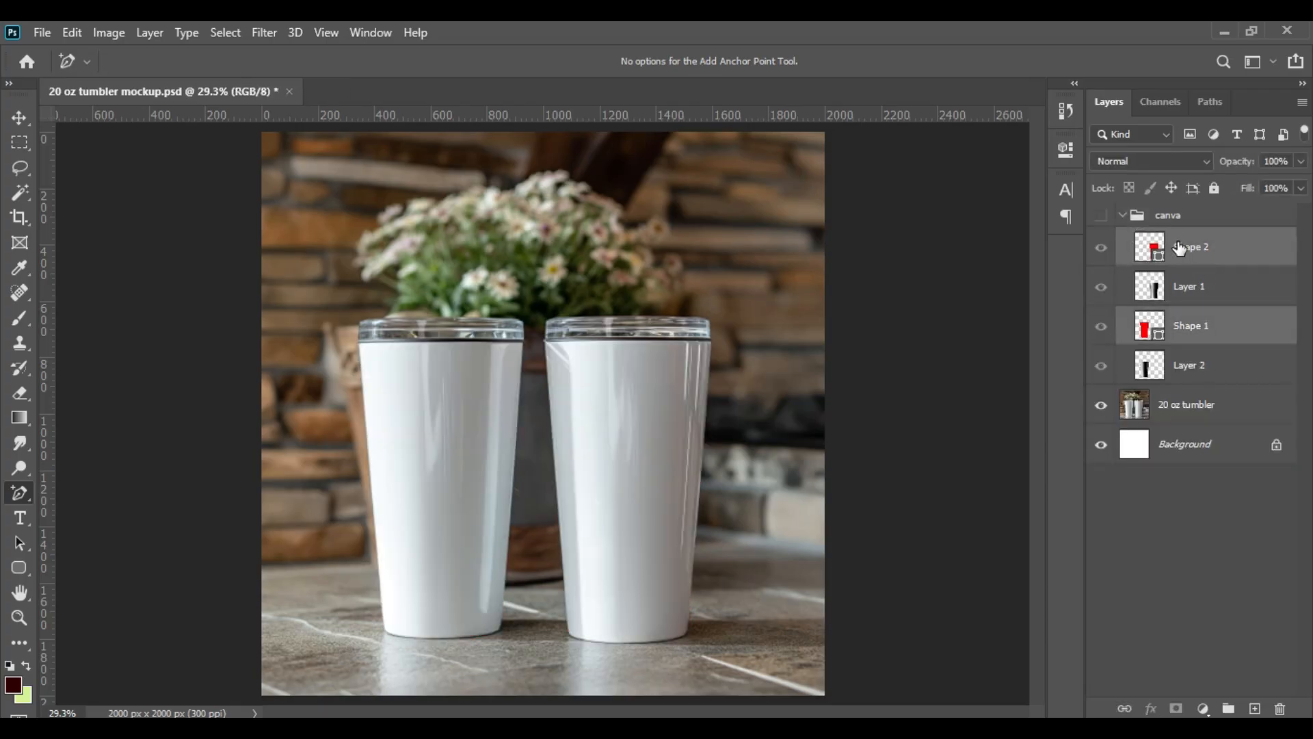
key("ctrl+j")
left_click_drag(1193, 249, 1197, 206)
left_click(1123, 294)
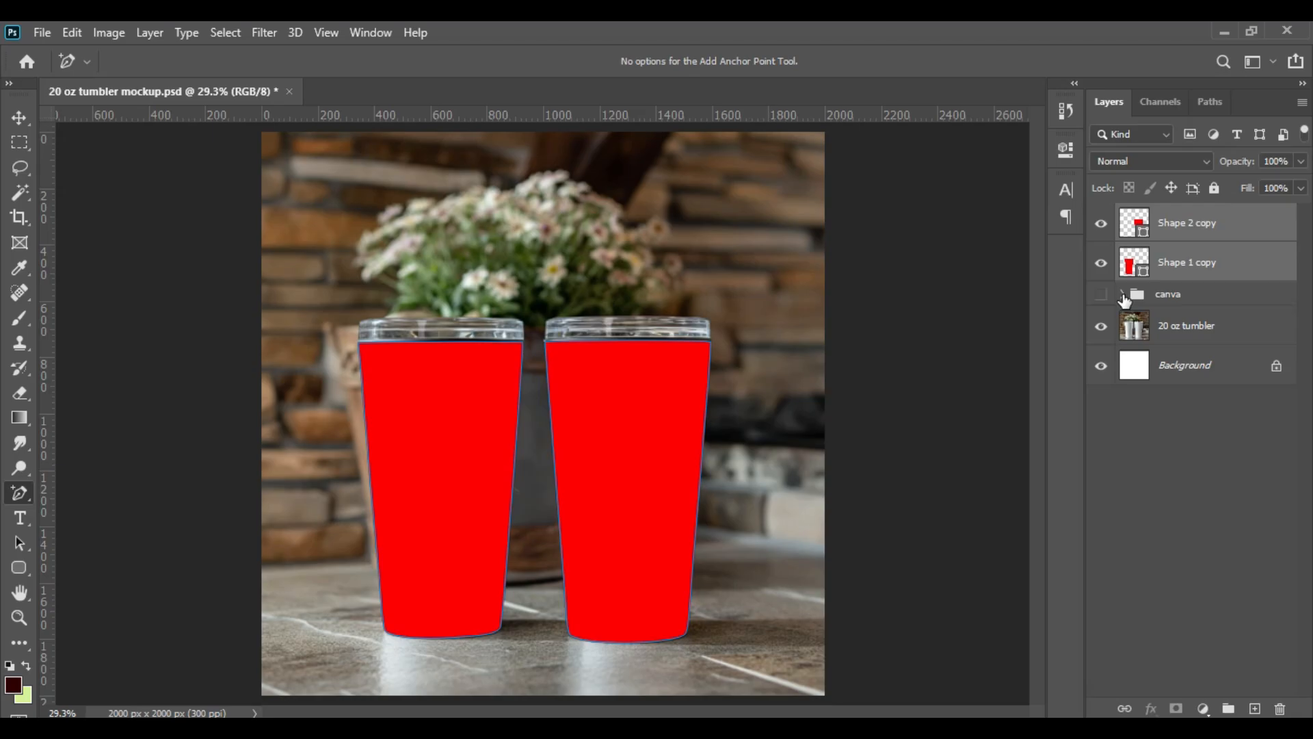
left_click(1200, 227)
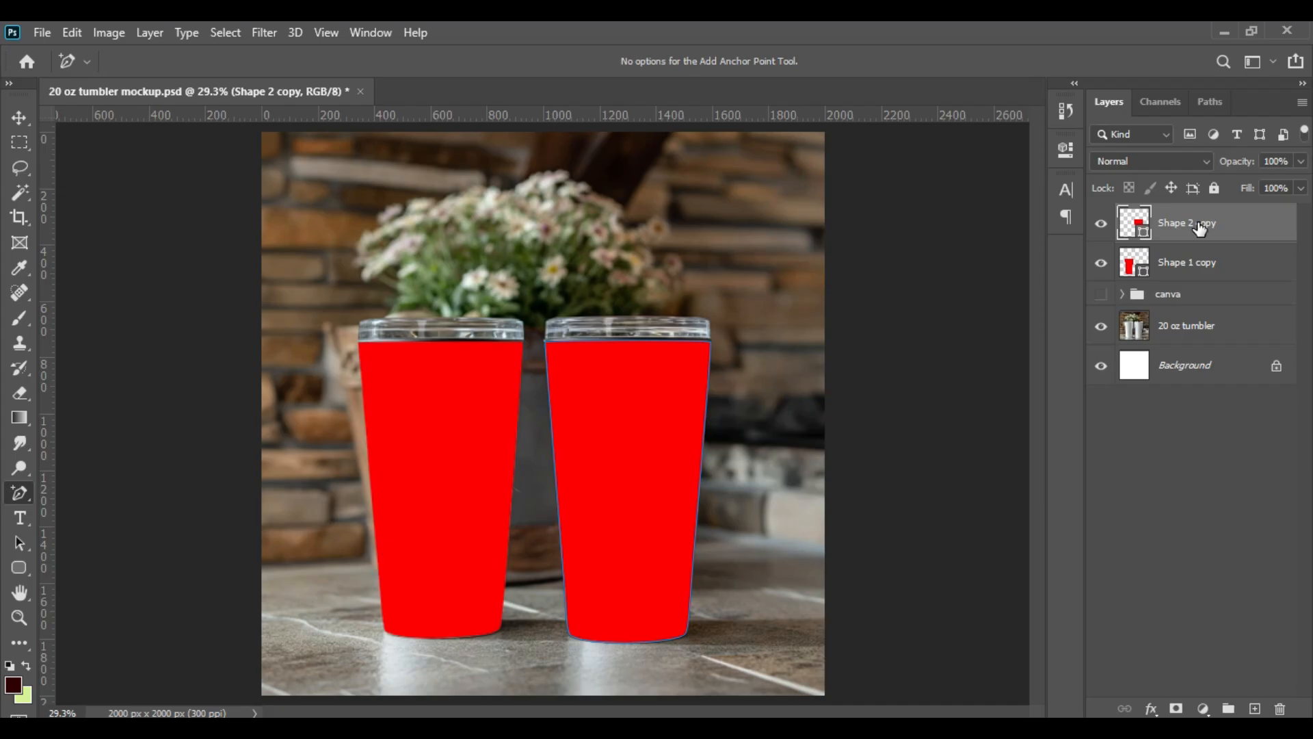
left_click(1229, 264)
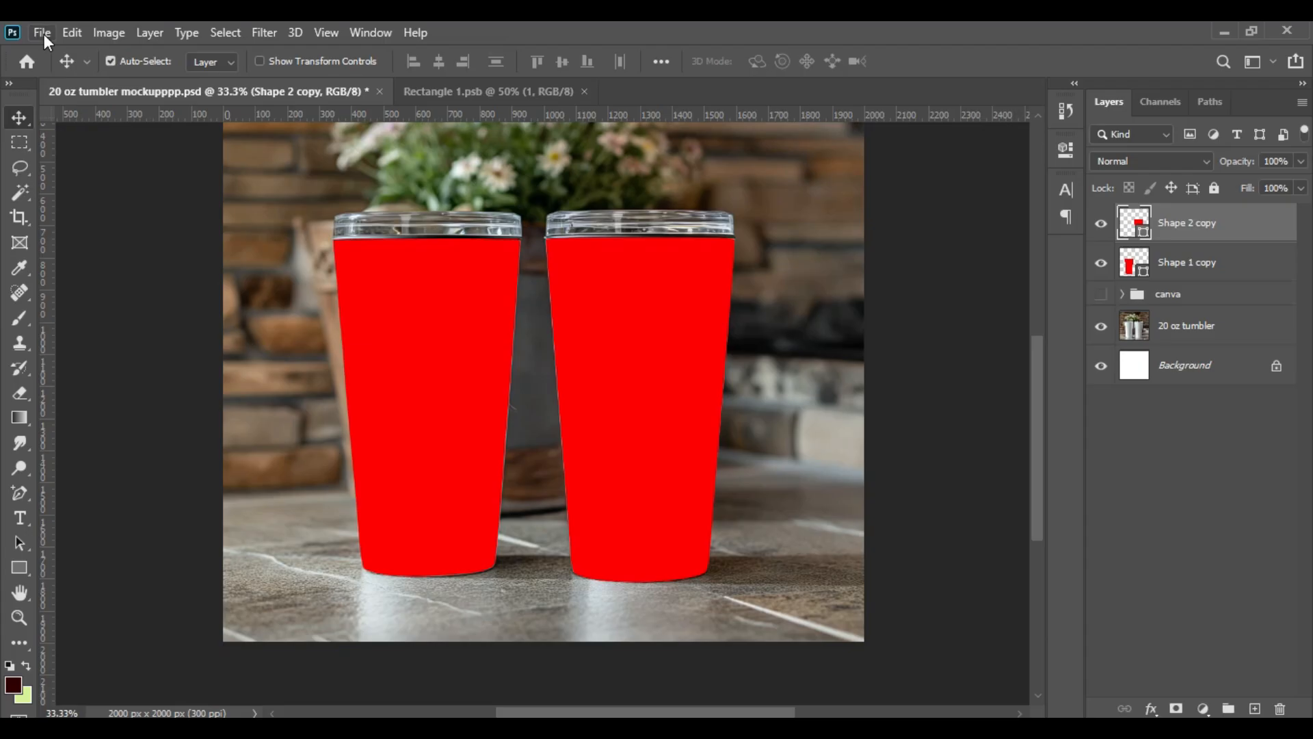
- Create a 945 x 2304 px, 300 ppi document and bring its white background into the tumbler mockup as a smart object
left_click(44, 35)
left_click(80, 52)
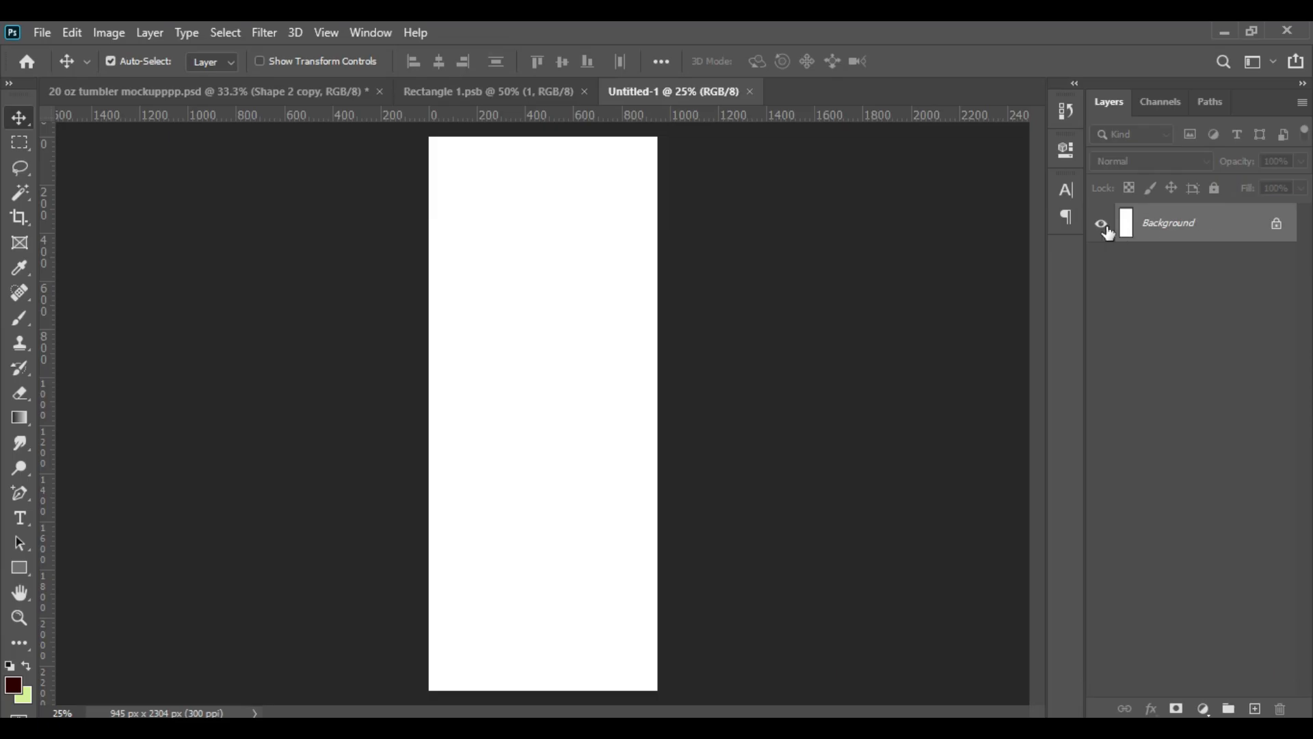
left_click_drag(1128, 232, 507, 331)
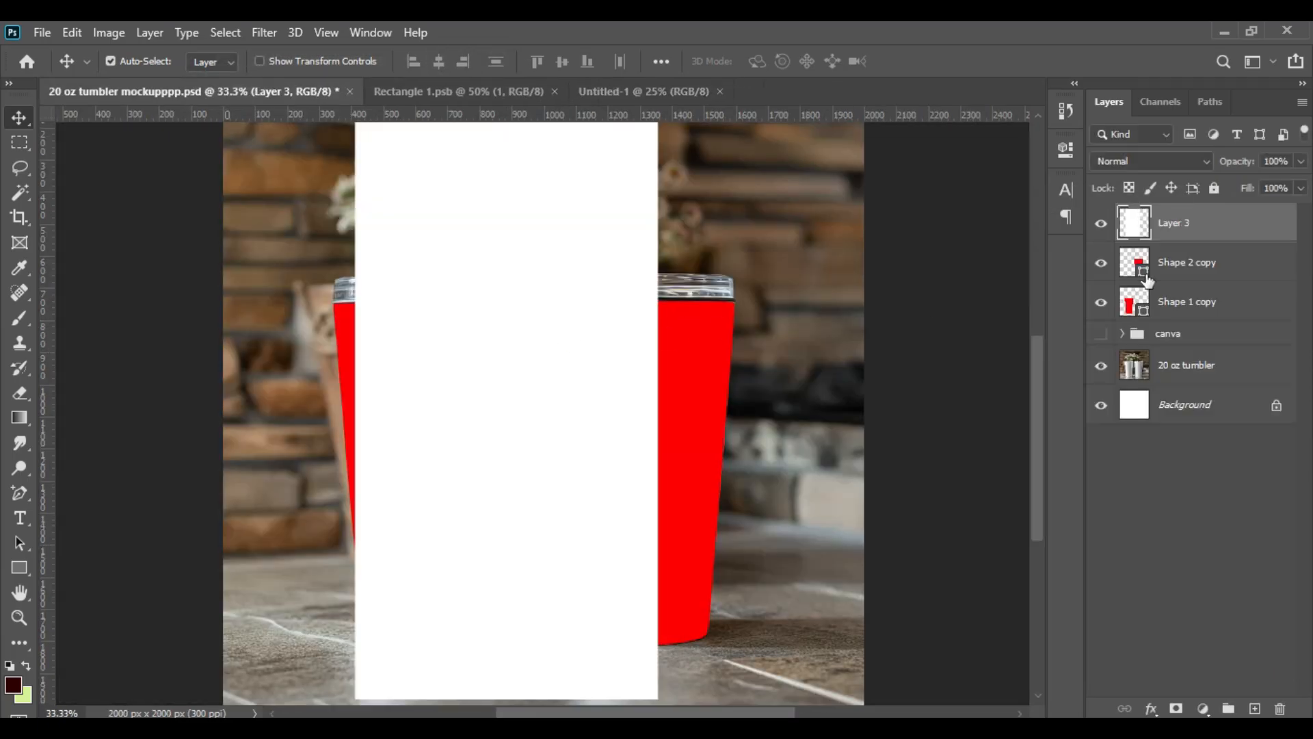
right_click(1184, 229)
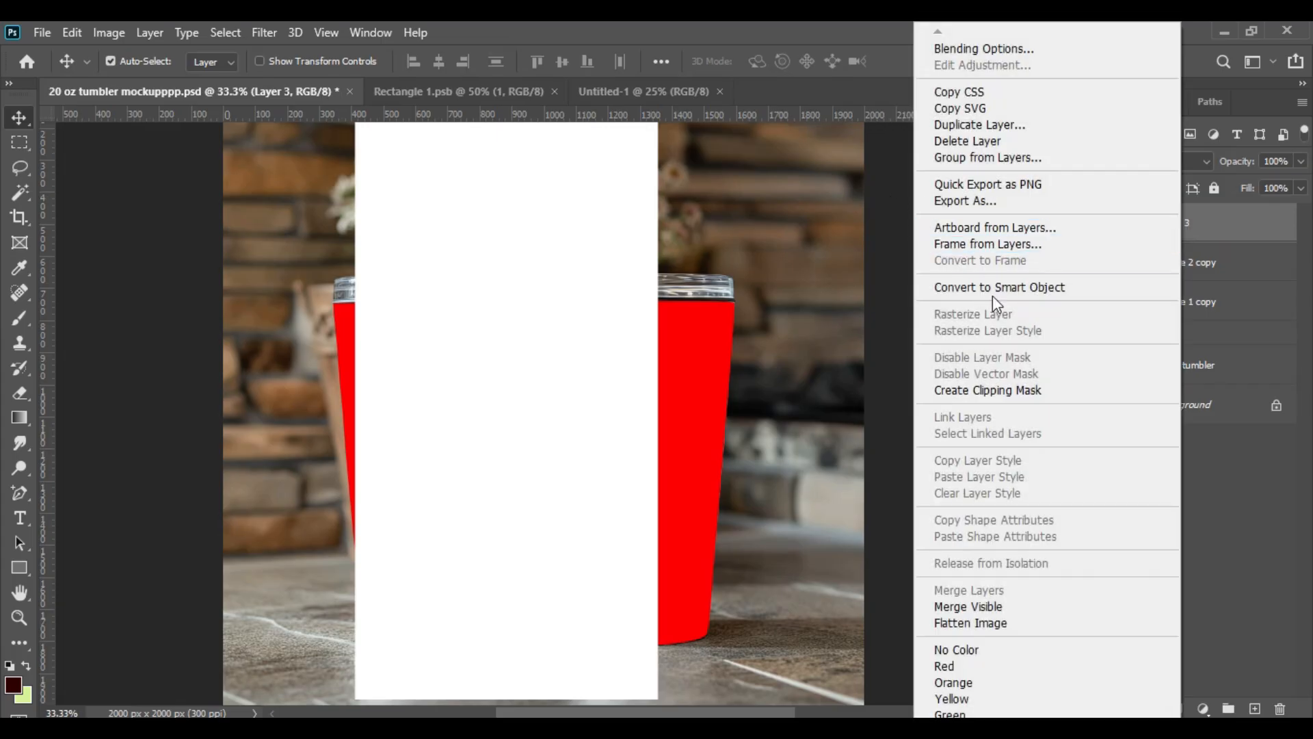
left_click(1035, 293)
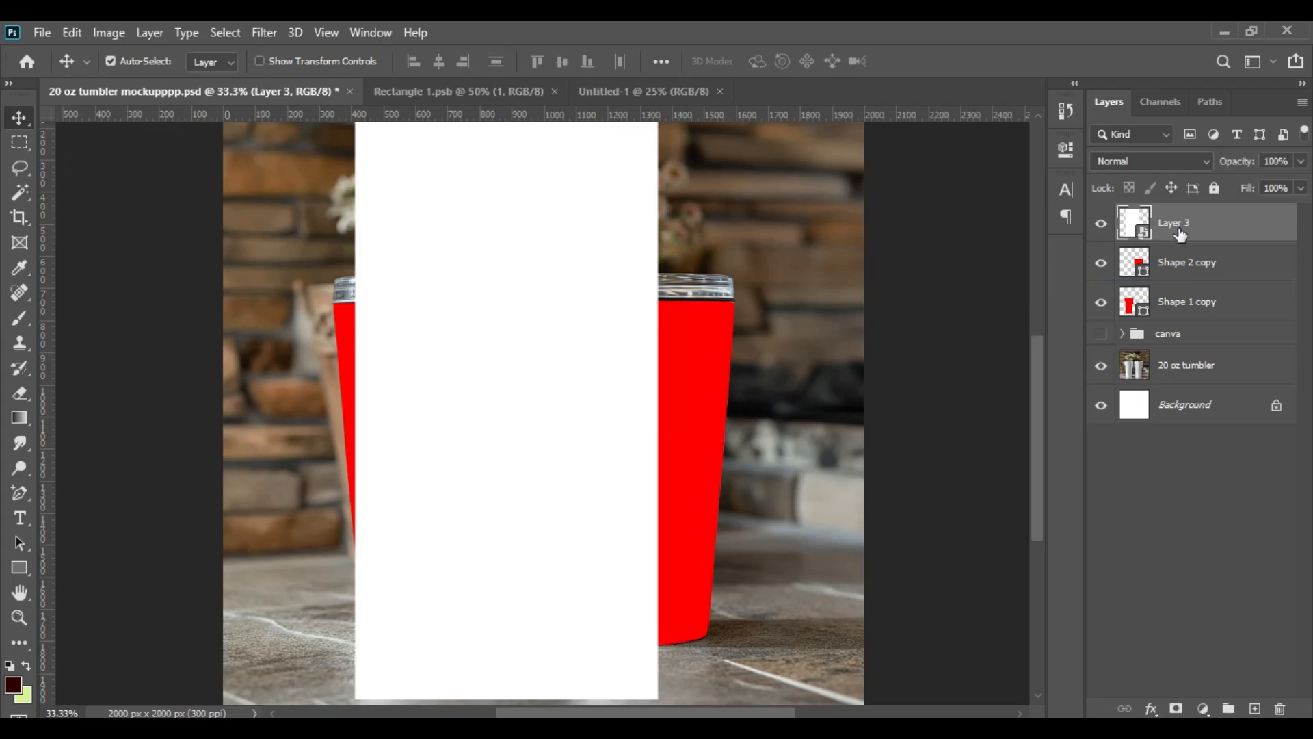
- Scale the white smart object to 54.54% and position it over the left tumbler
key("ctrl+t")
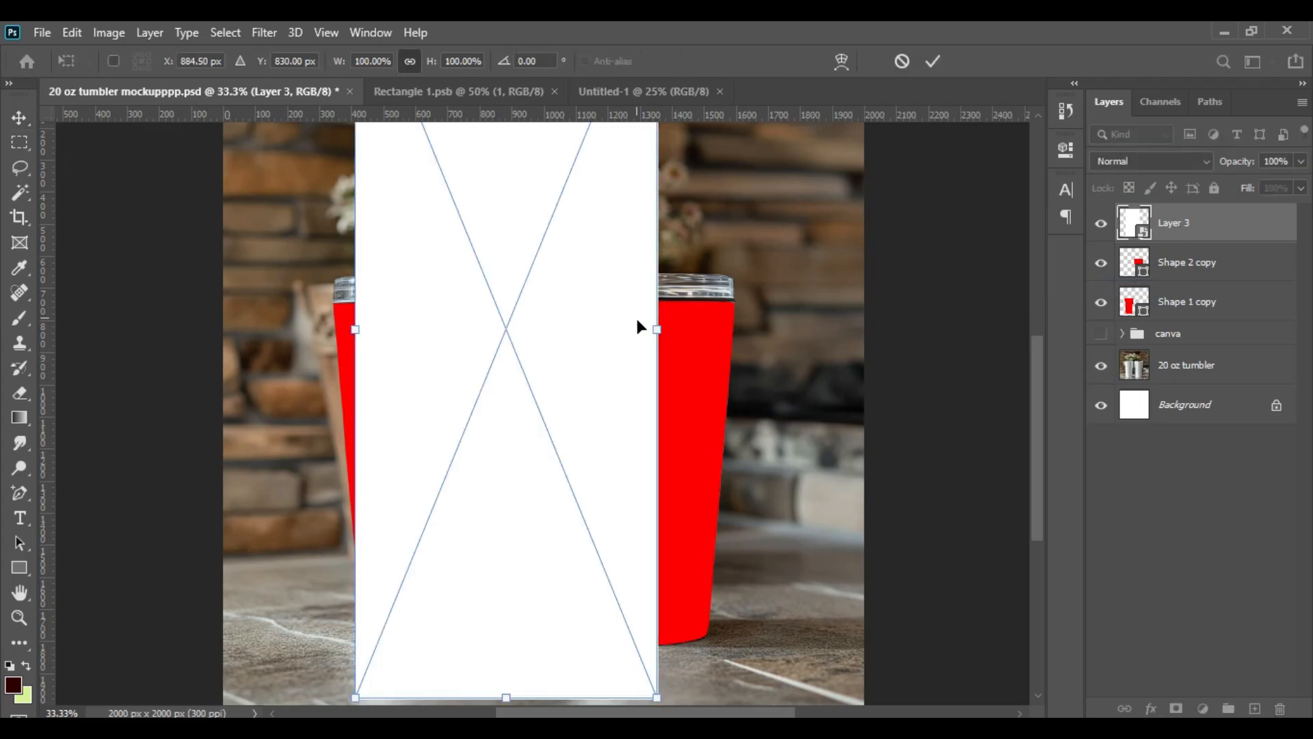
left_click_drag(657, 329, 545, 329)
left_click_drag(453, 243, 431, 364)
left_click_drag(428, 679, 456, 656)
left_click_drag(440, 223, 438, 244)
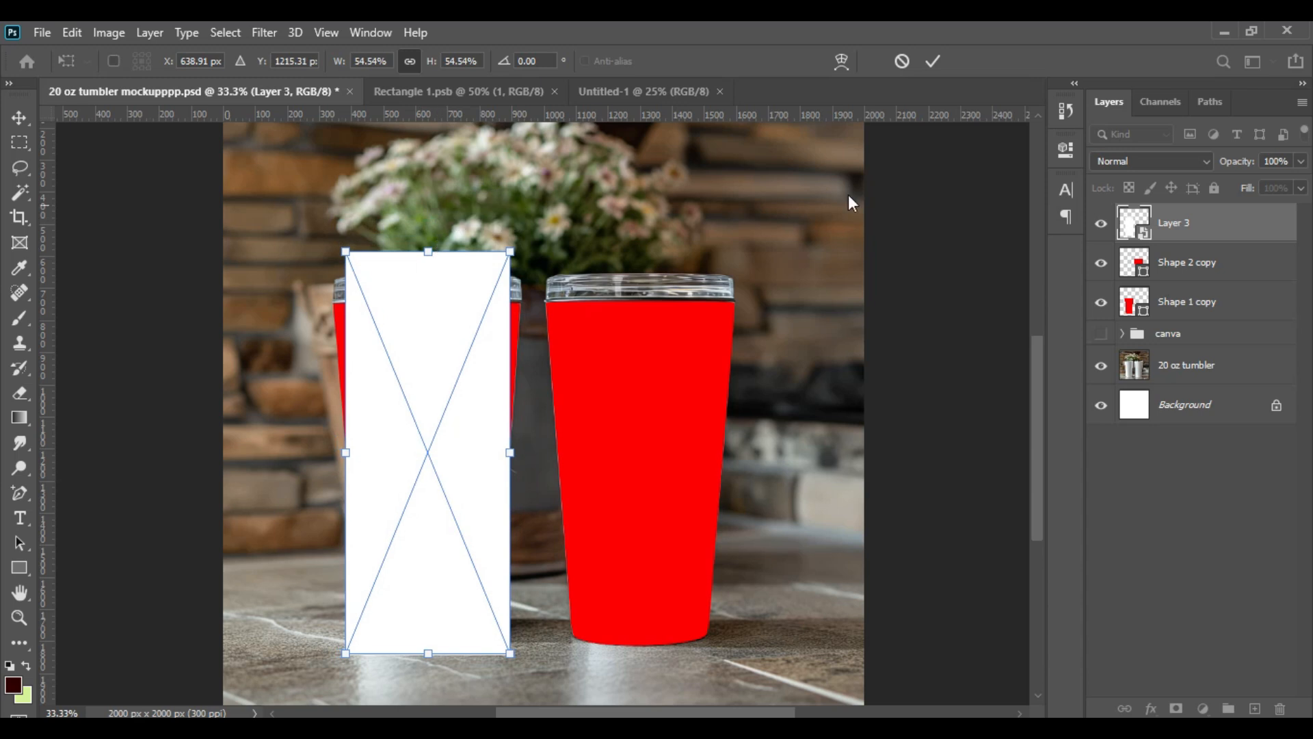
left_click(933, 61)
- Open the smart object's contents and place the pink floral branches image, stretched to cover the canvas from top to bottom
double_click(1145, 235)
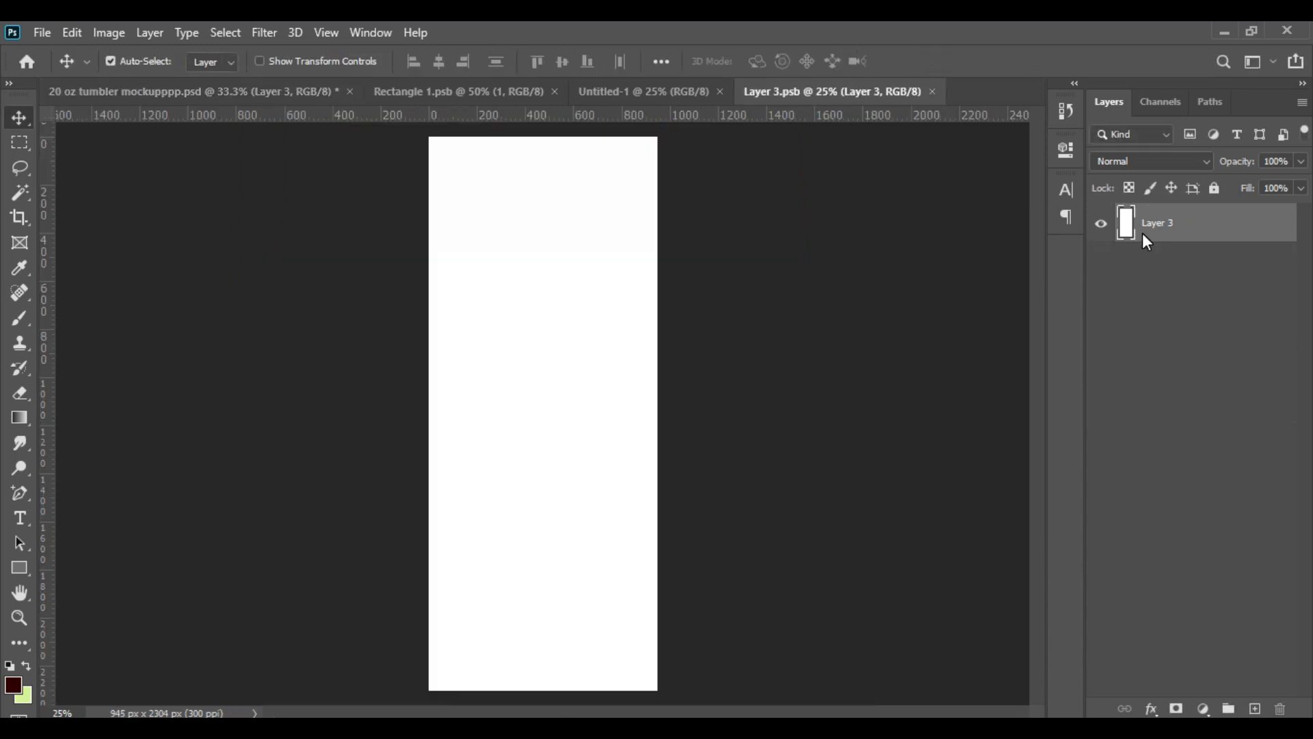
left_click(457, 660)
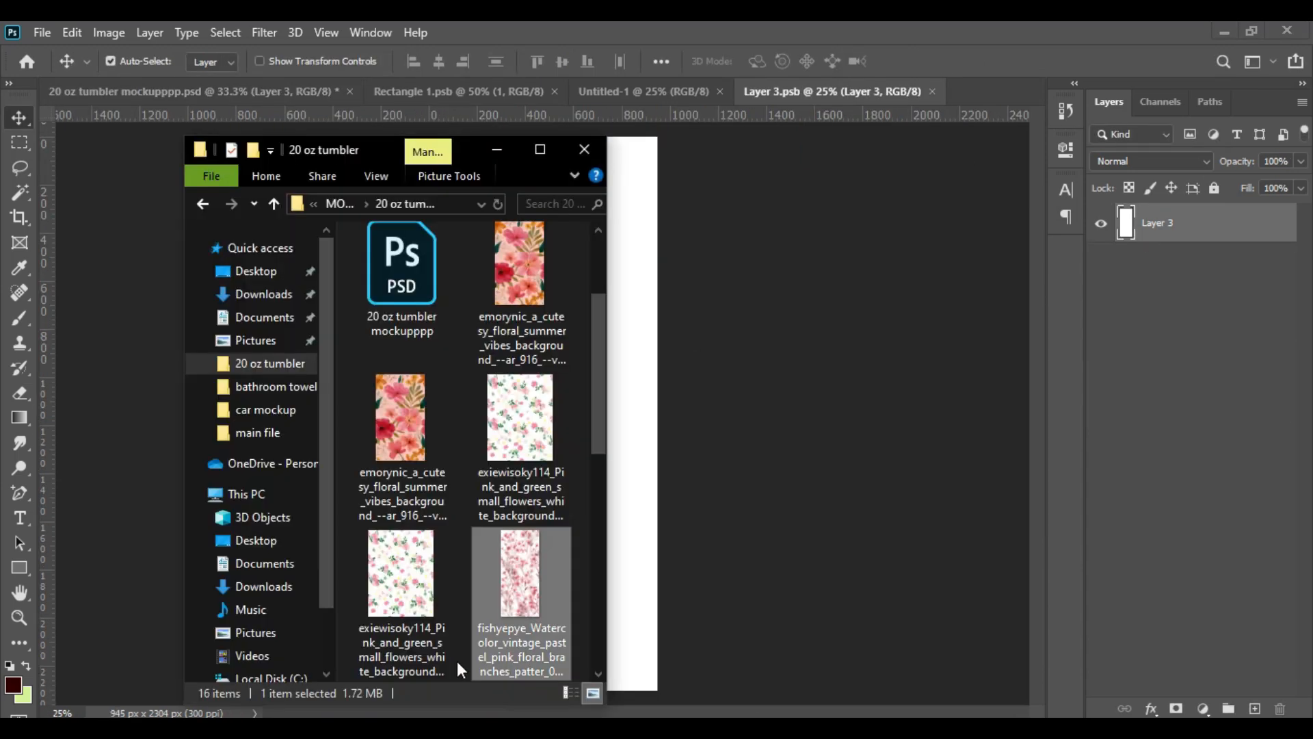
scroll(514, 470, "down", 1)
left_click_drag(520, 407, 684, 404)
left_click_drag(543, 164, 544, 137)
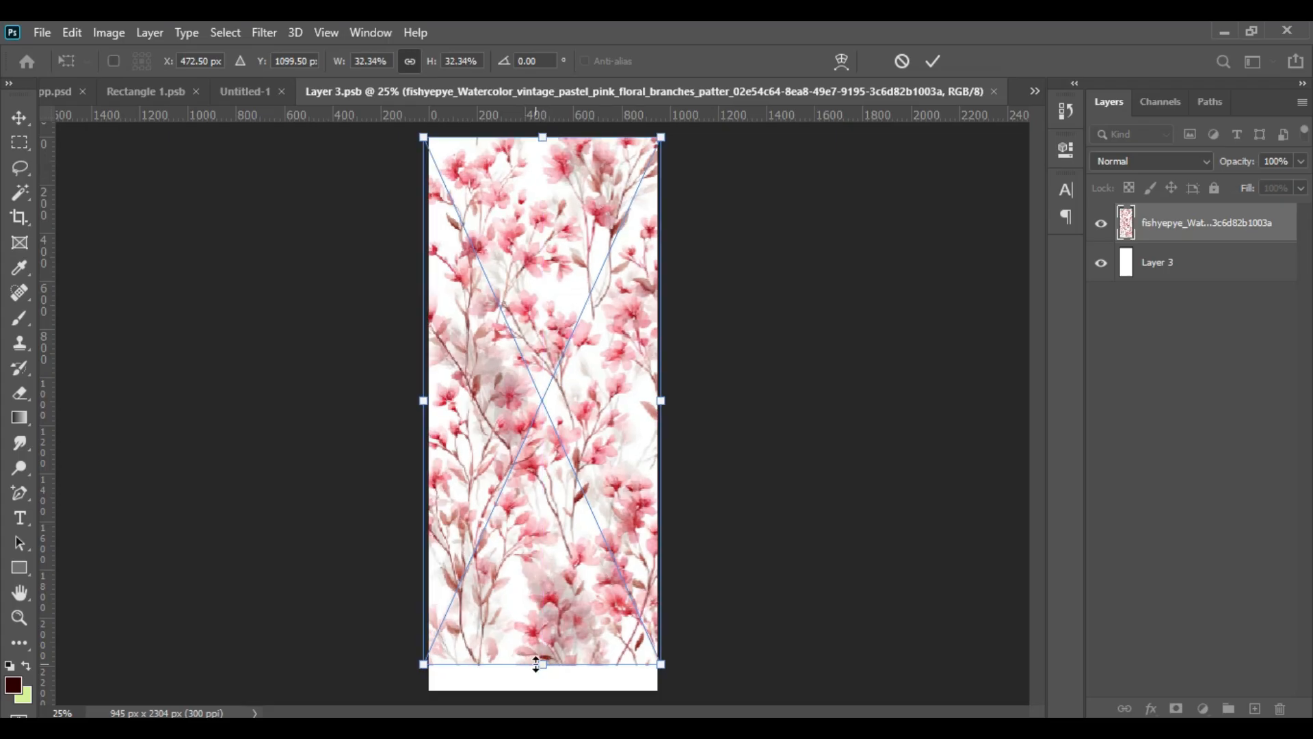
left_click_drag(537, 664, 537, 691)
left_click(933, 61)
- Rename the placed pattern layer as 1 and rasterize it
double_click(1229, 223)
type("1")
key("Return")
right_click(1230, 224)
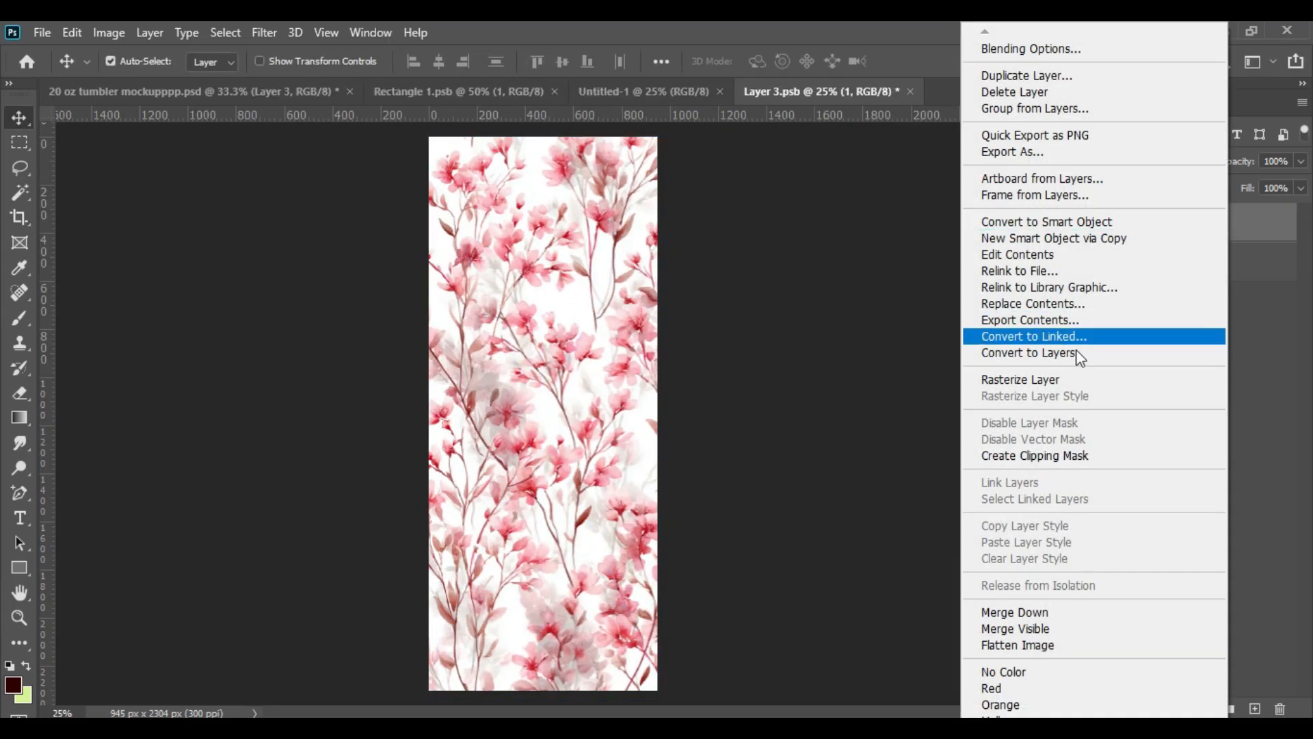
left_click(1036, 380)
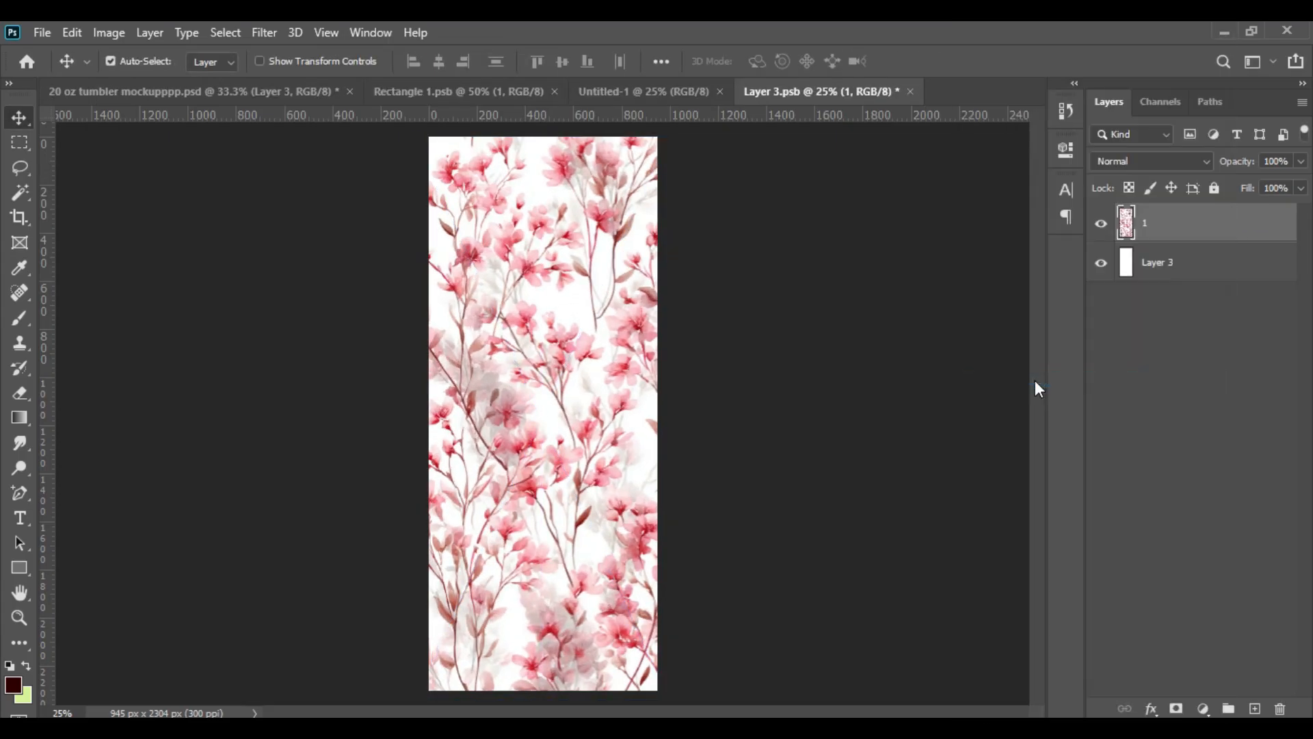
- Save the smart object's contents and set its layer's opacity to 63% in the tumbler mockup
left_click(42, 32)
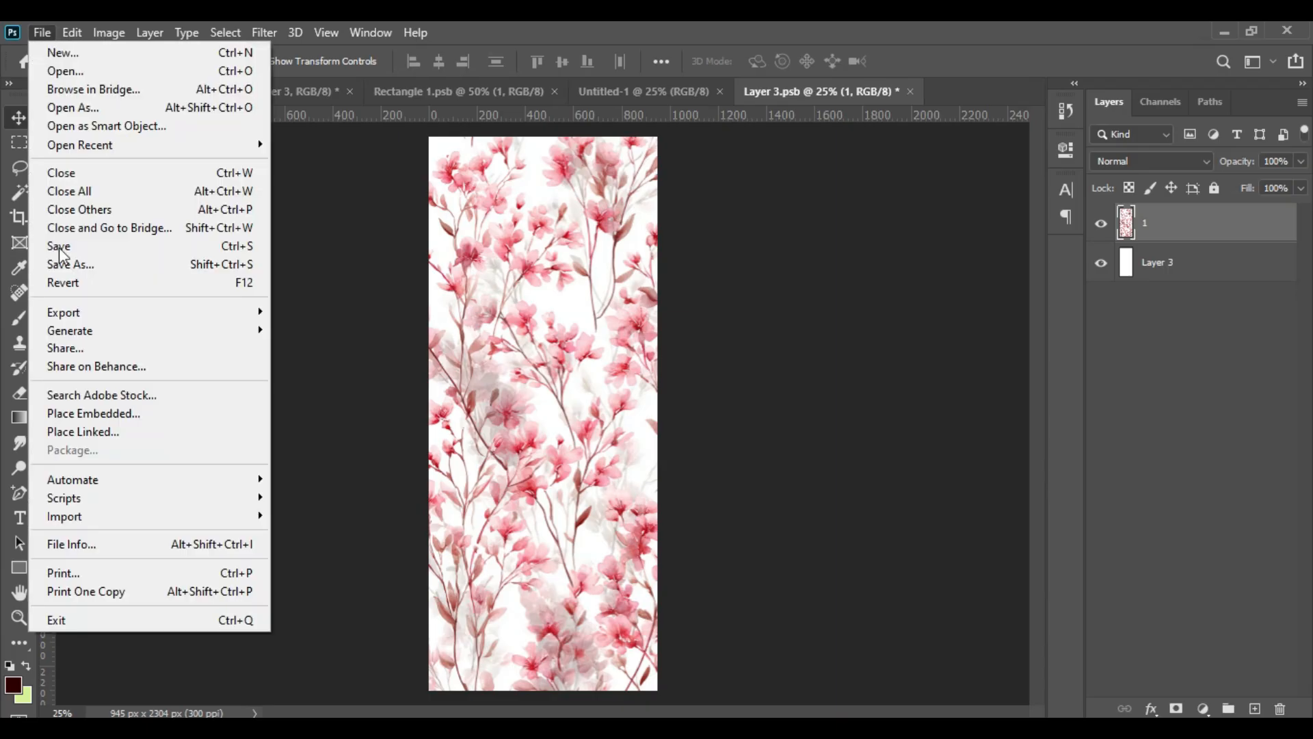
left_click(65, 246)
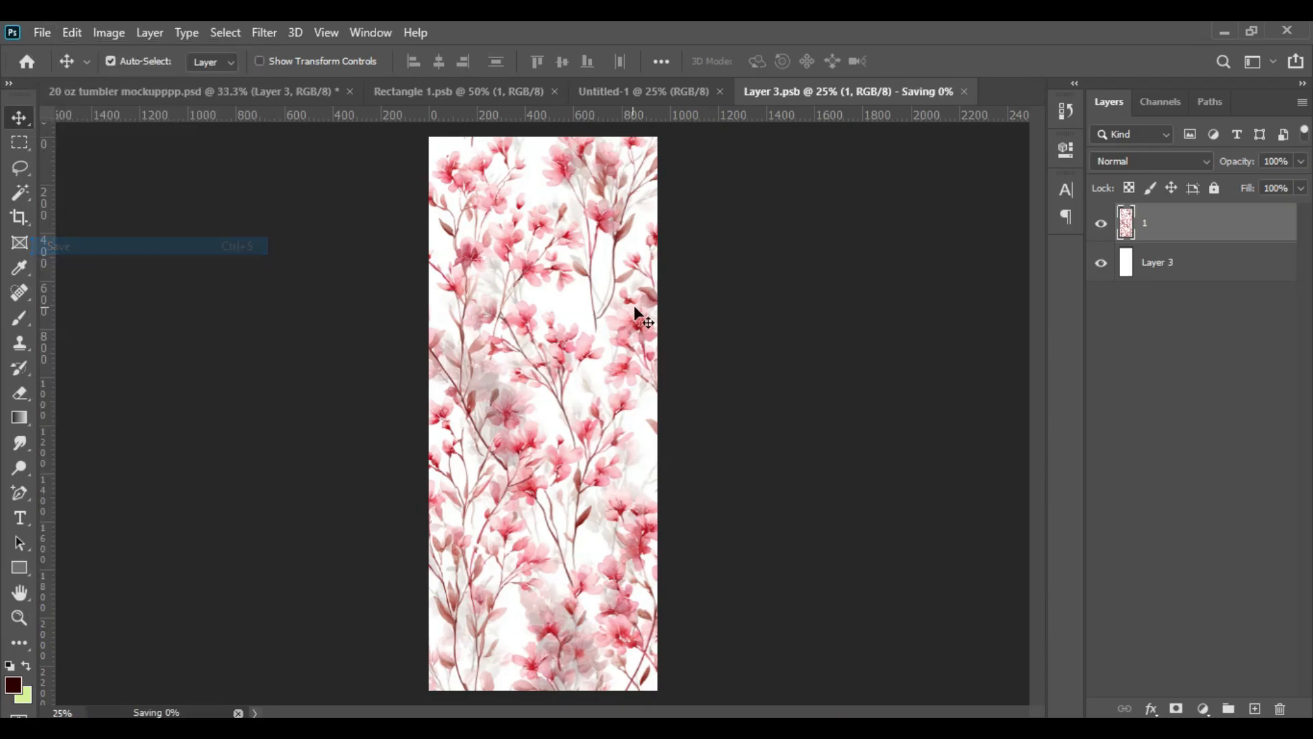
left_click(272, 90)
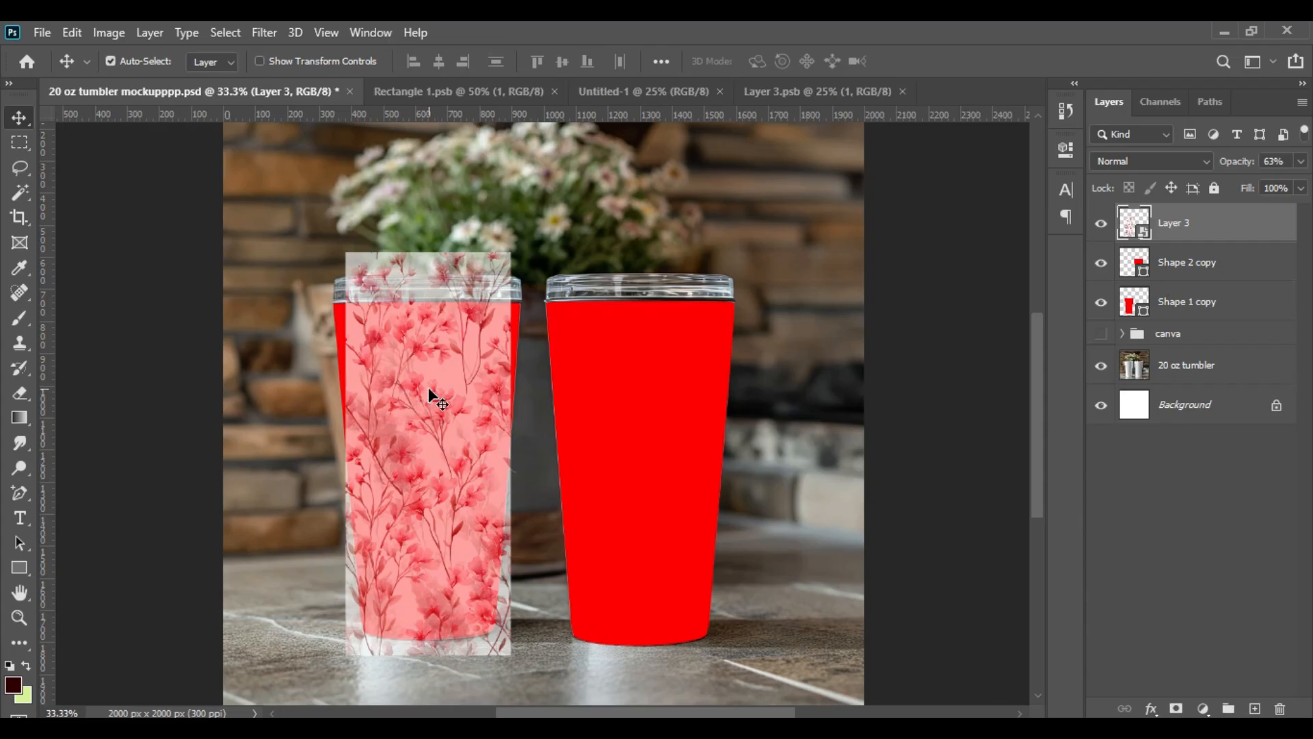
- Distort the pattern's four corners to follow the left tumbler's taper, wider at the rim and narrower at the base
key("ctrl+t")
right_click(414, 331)
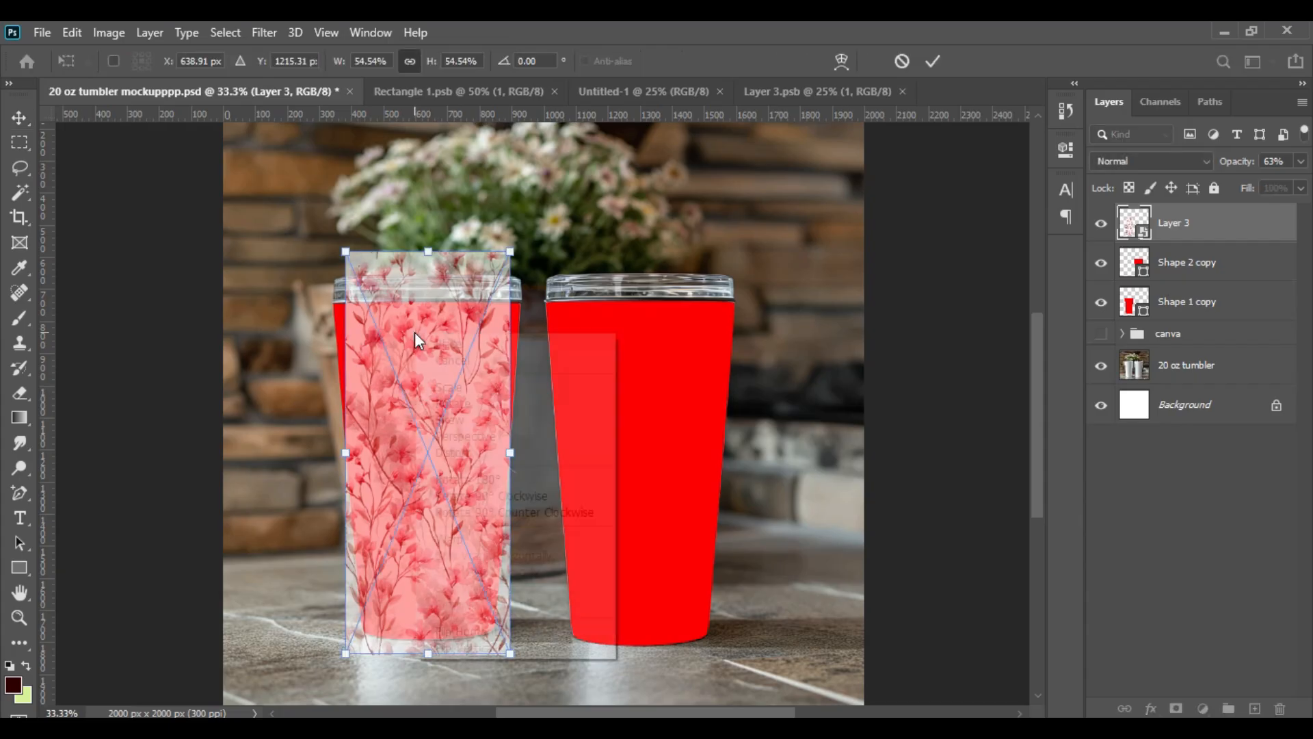
left_click(466, 453)
left_click_drag(509, 257, 528, 259)
left_click_drag(346, 252, 322, 264)
left_click_drag(346, 658, 356, 650)
left_click_drag(511, 655, 504, 643)
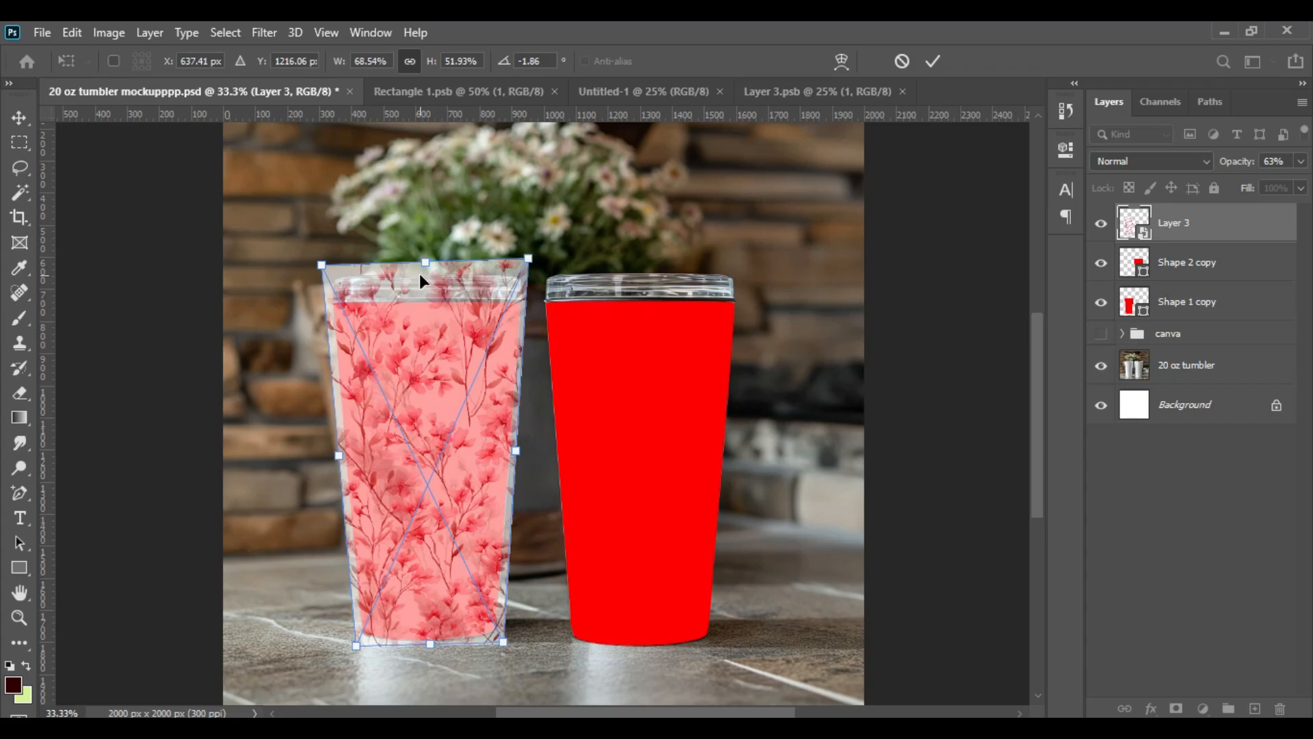
- Warp the pattern with a vertical split down its middle, curving its upper and lower edges to match the left tumbler
right_click(421, 274)
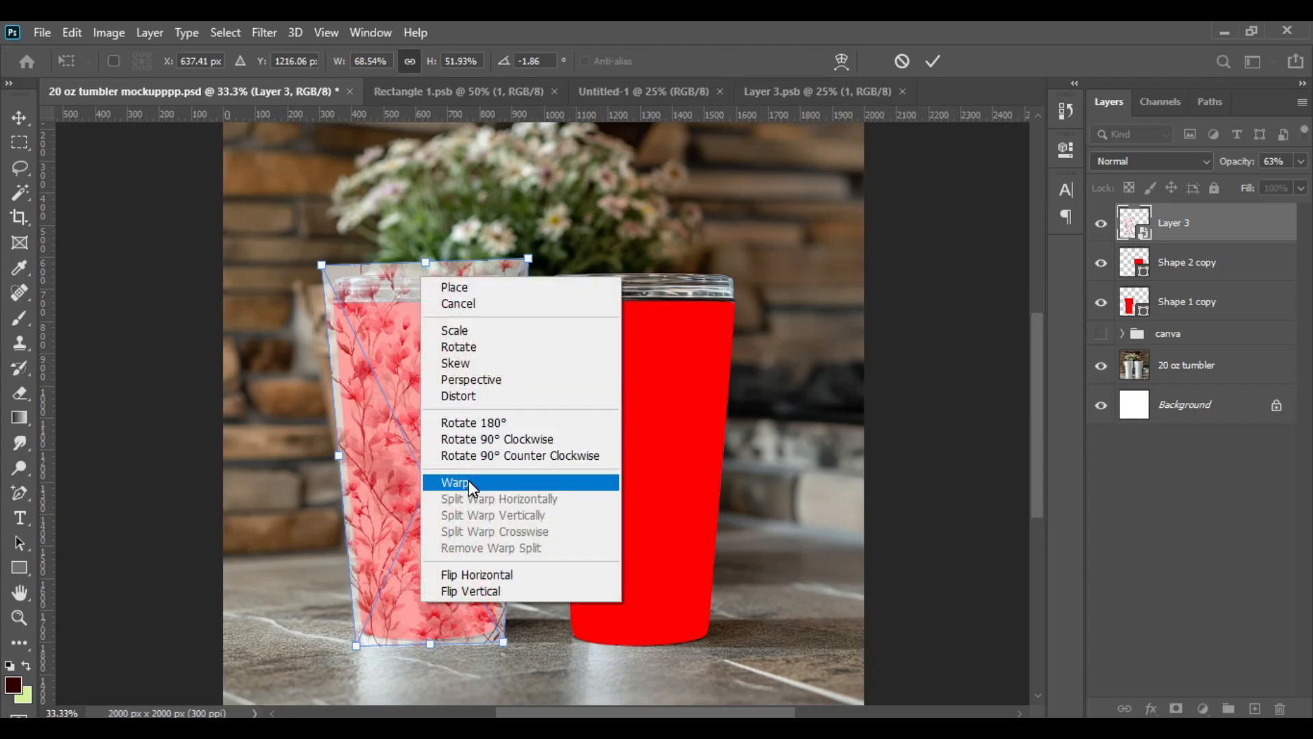
left_click(495, 482)
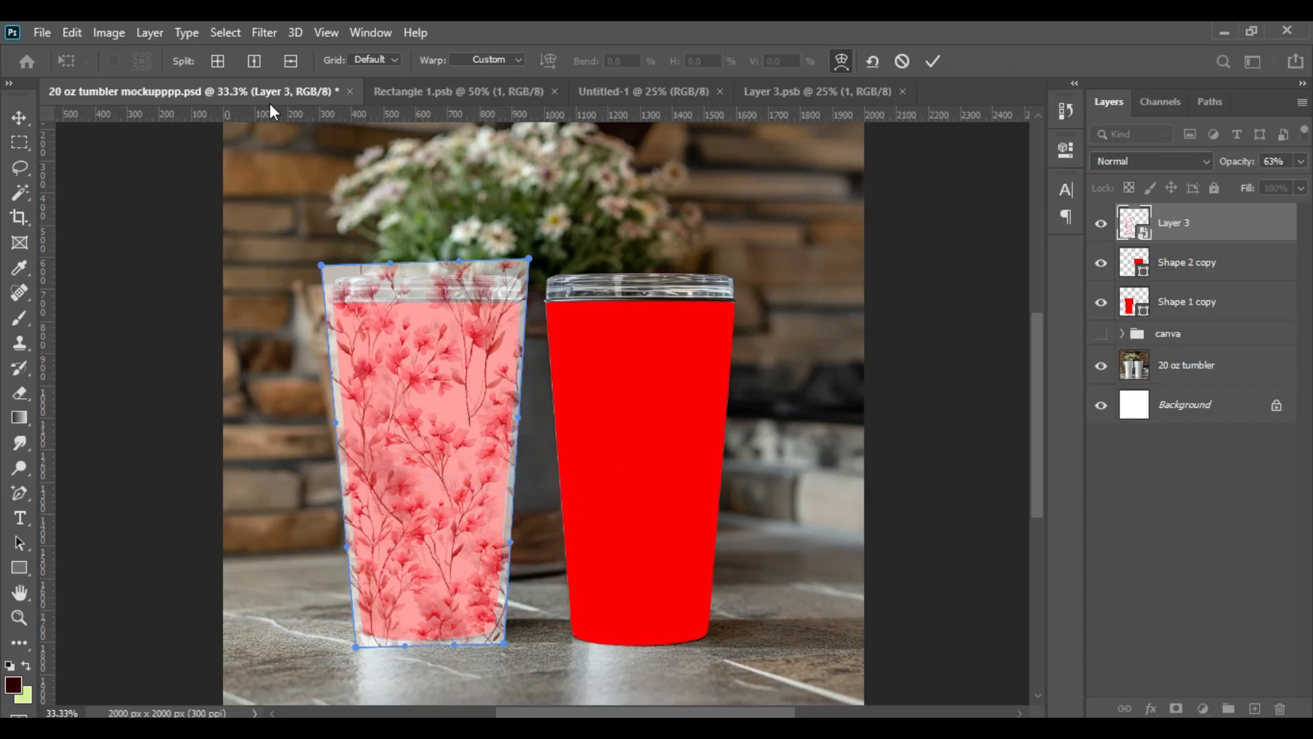
left_click(253, 63)
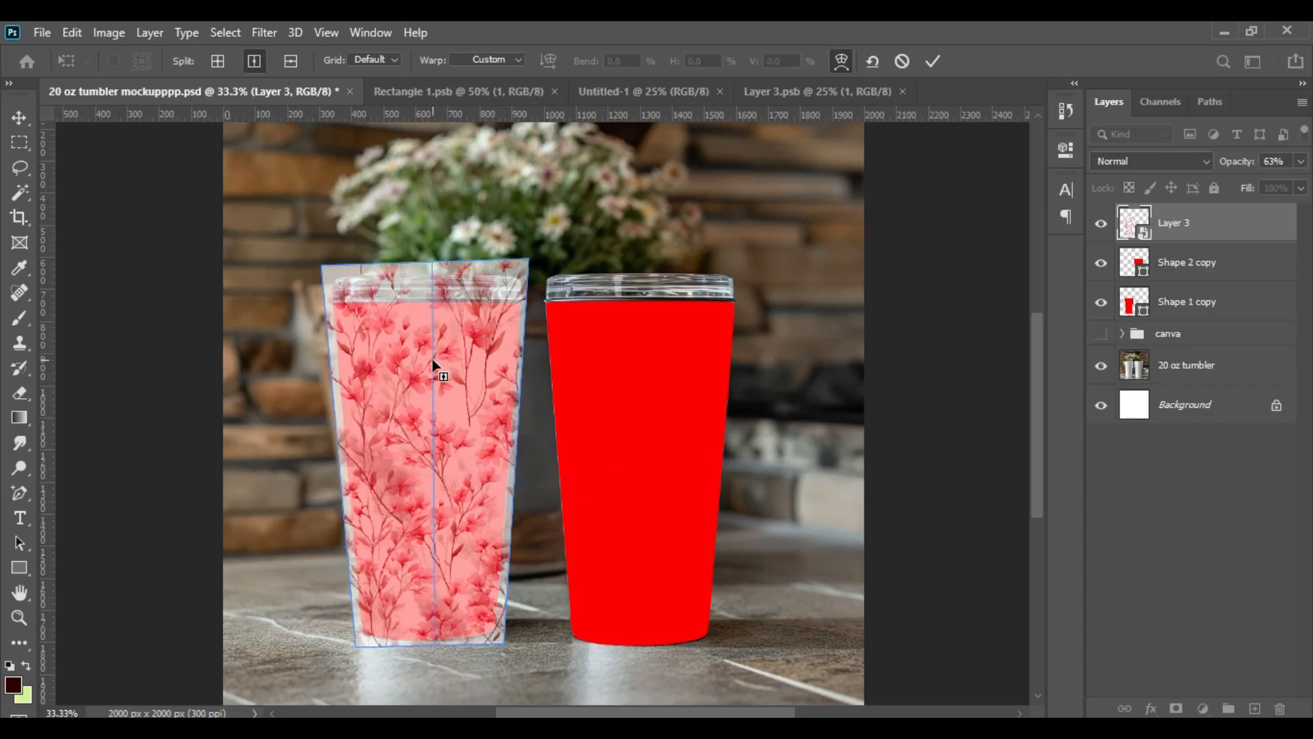
left_click(423, 375)
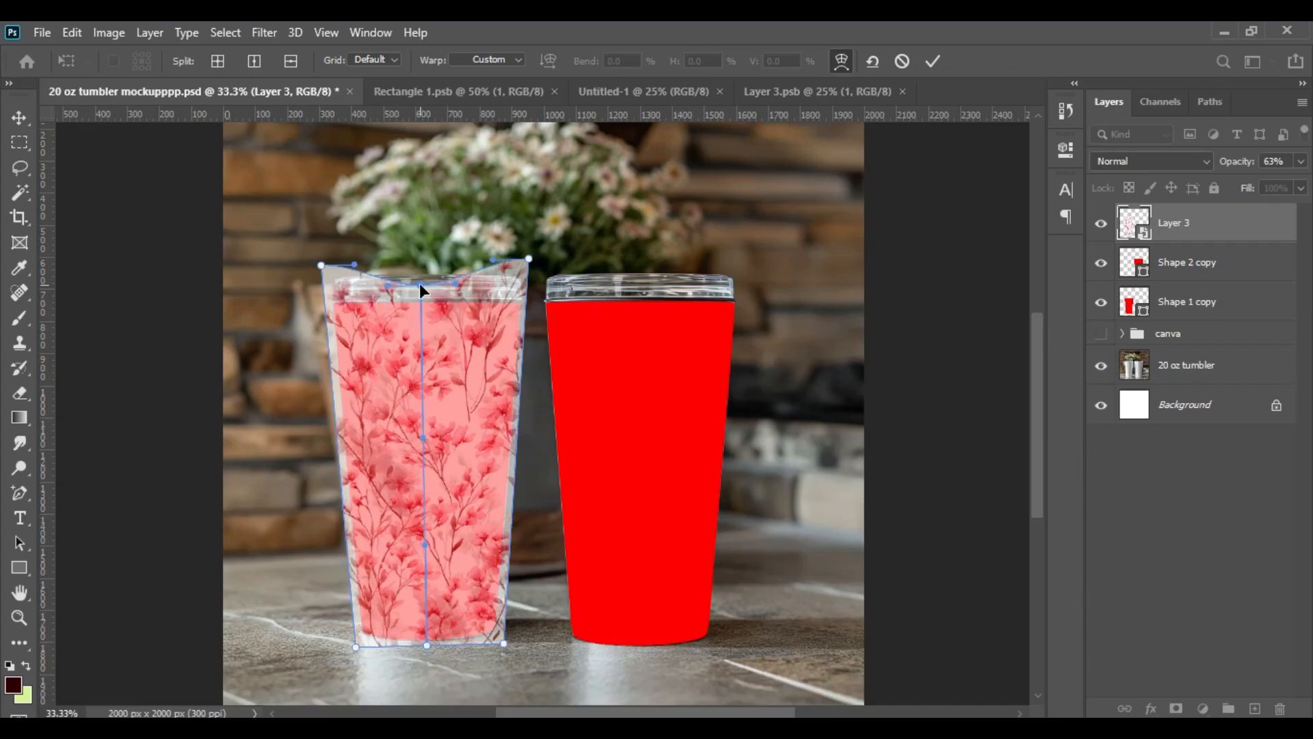
left_click_drag(323, 266, 327, 282)
left_click_drag(529, 260, 532, 280)
left_click_drag(356, 646, 355, 641)
left_click_drag(503, 643, 504, 635)
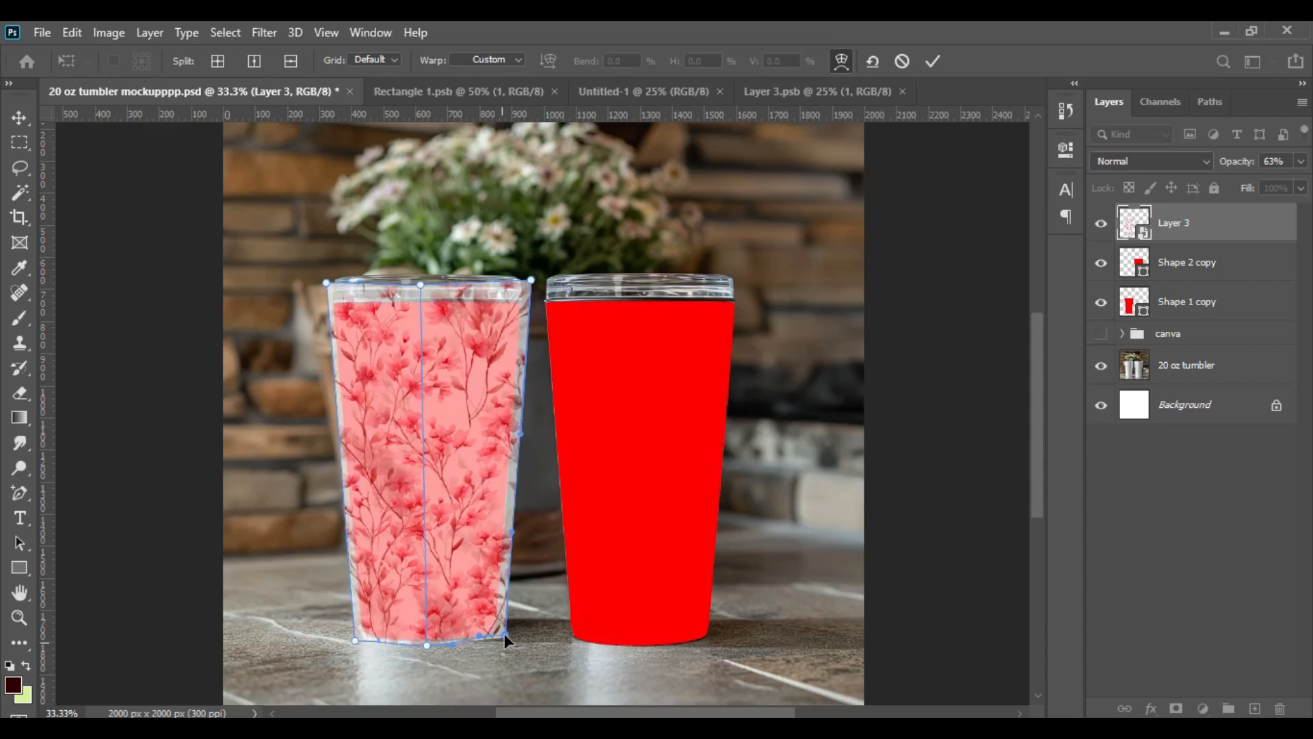
left_click_drag(427, 645, 427, 649)
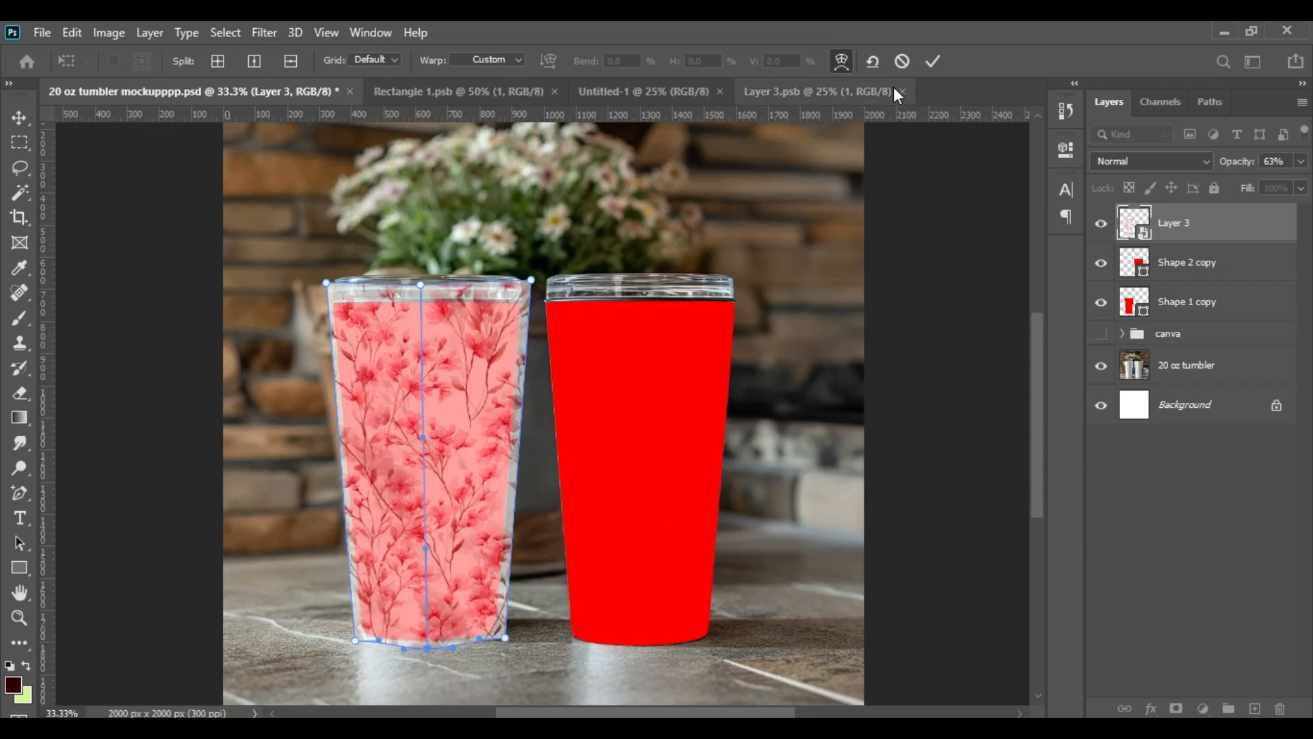
left_click(934, 61)
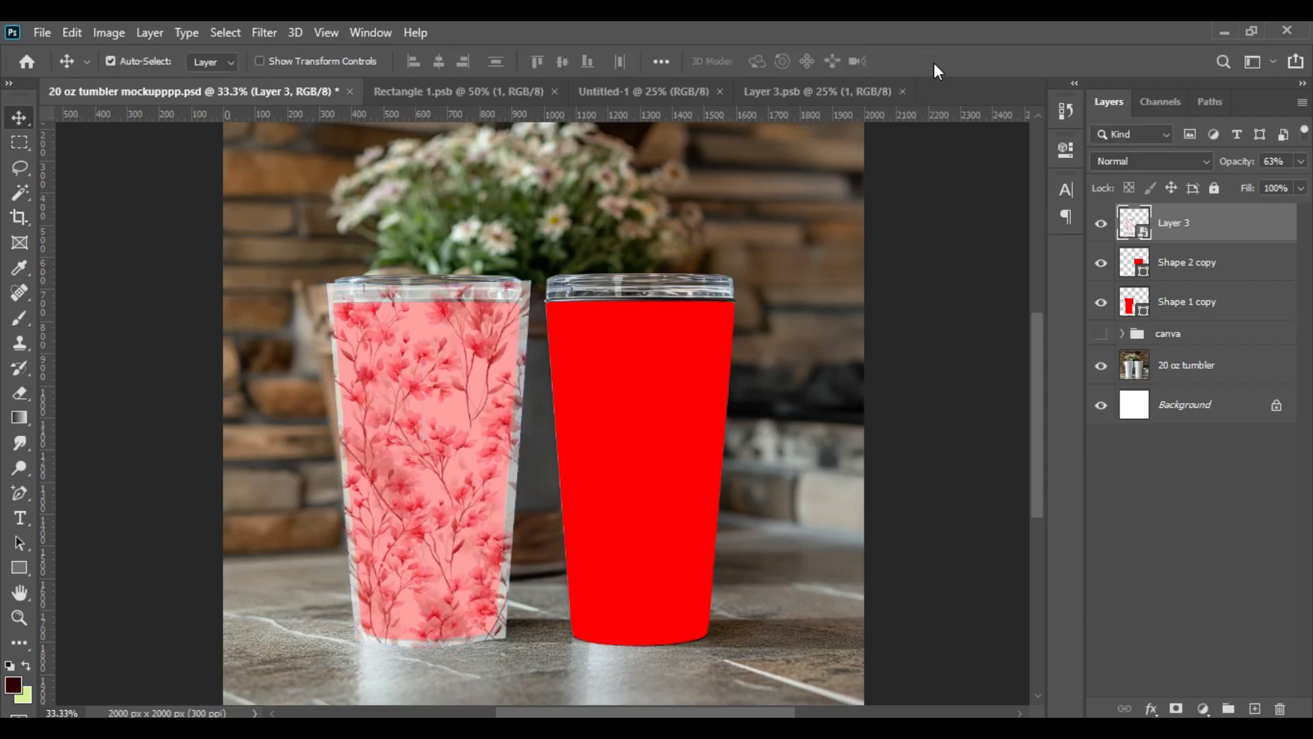
- Mask the pattern layer on the left tumbler with the outline of the Shape 1 copy layer
left_click(1212, 272)
left_click(1140, 309)
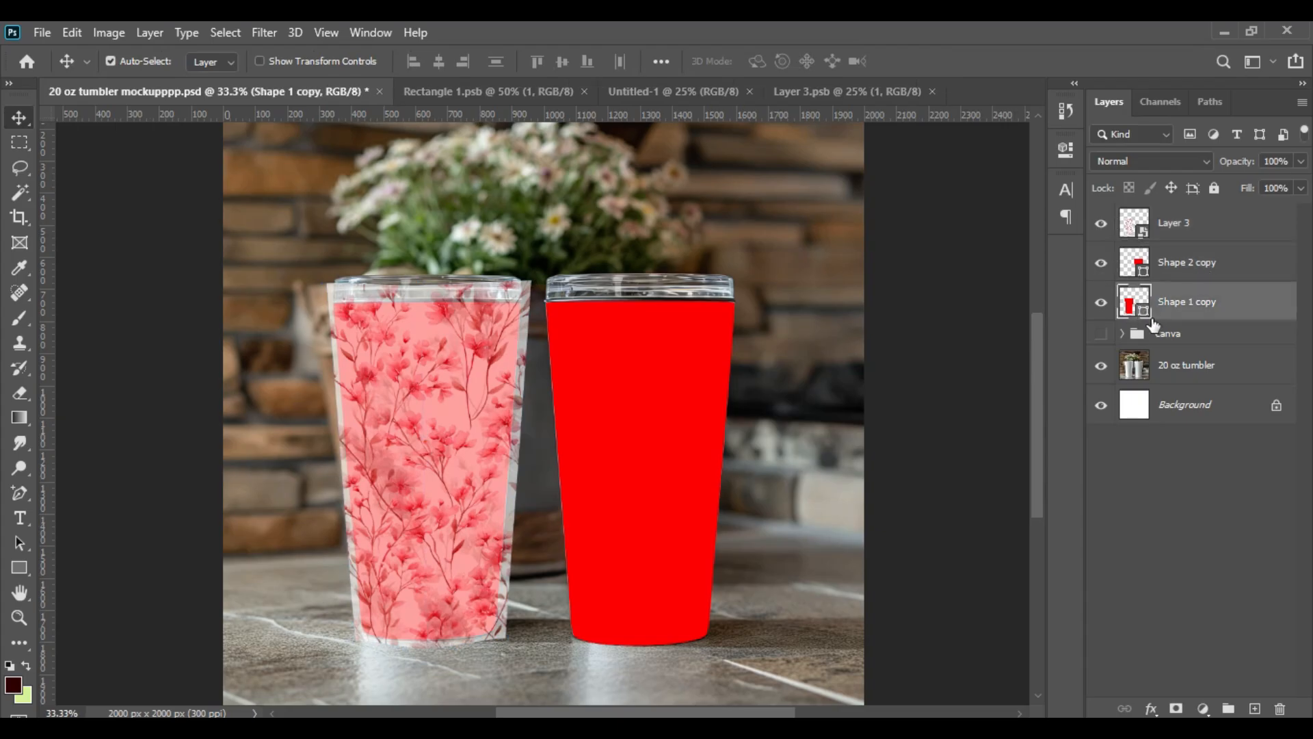
left_click(1146, 316, "ctrl")
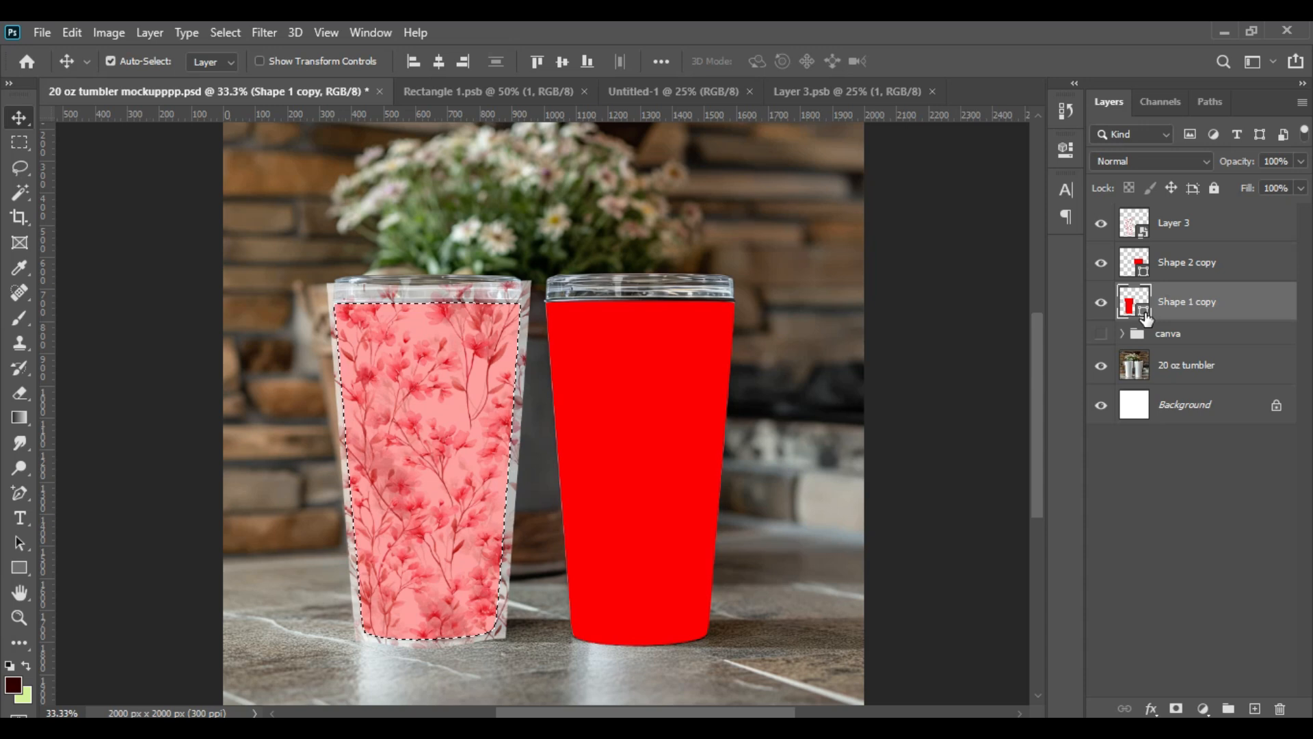
left_click(1132, 224)
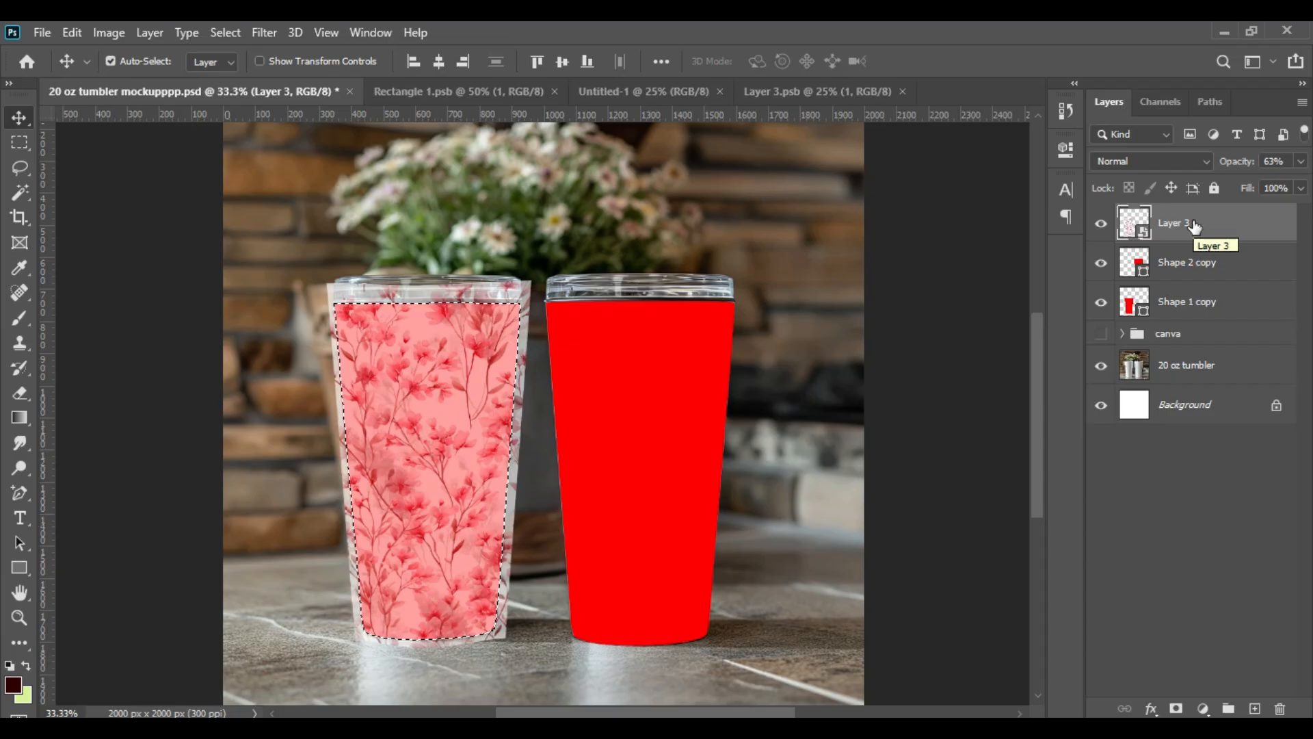
left_click(1177, 708)
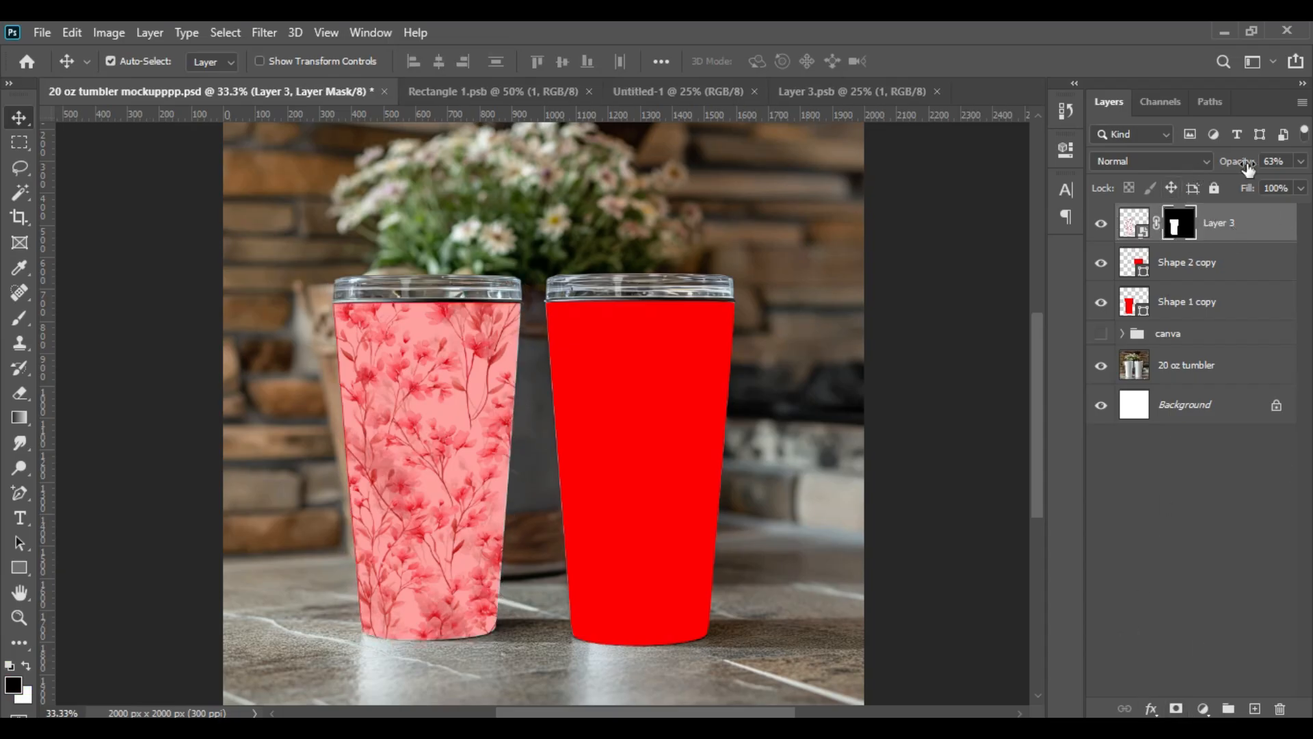
- Set the masked pattern layer's opacity to 100% and hide the red Shape 1 copy layer
left_click_drag(1233, 167, 1259, 167)
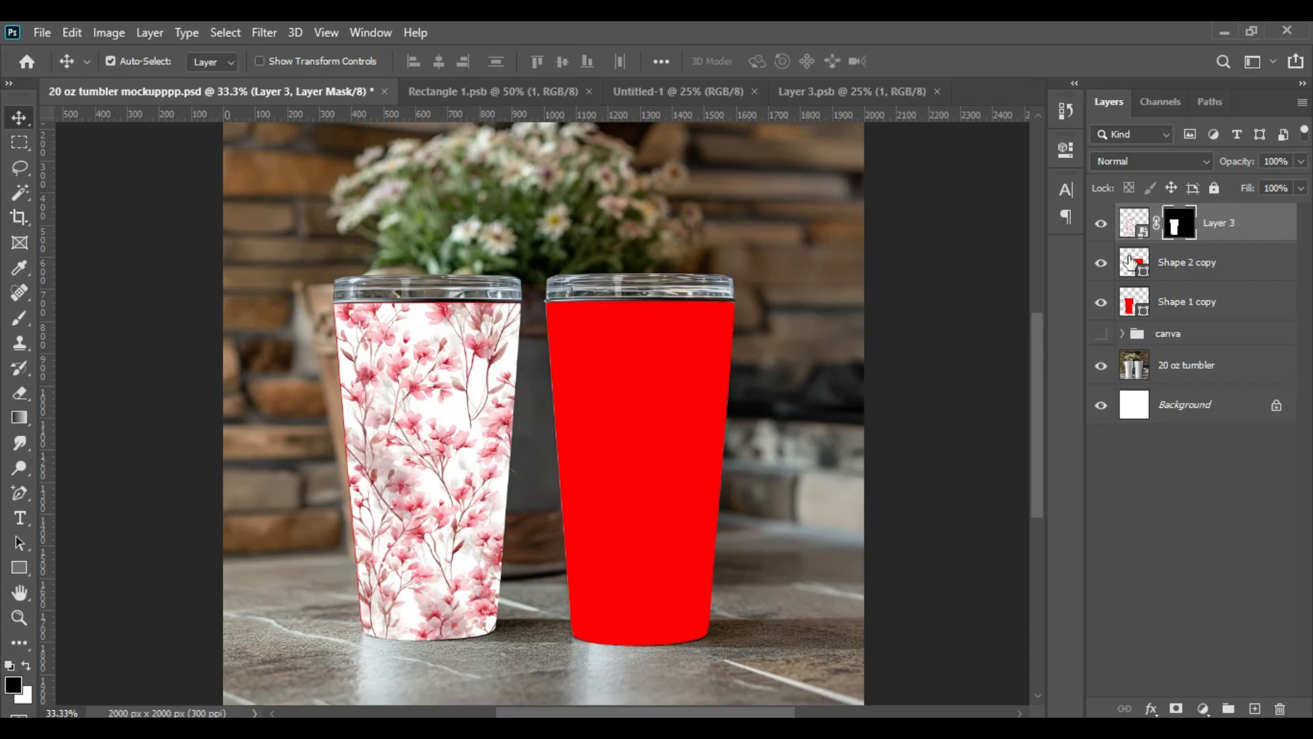
left_click(1101, 302)
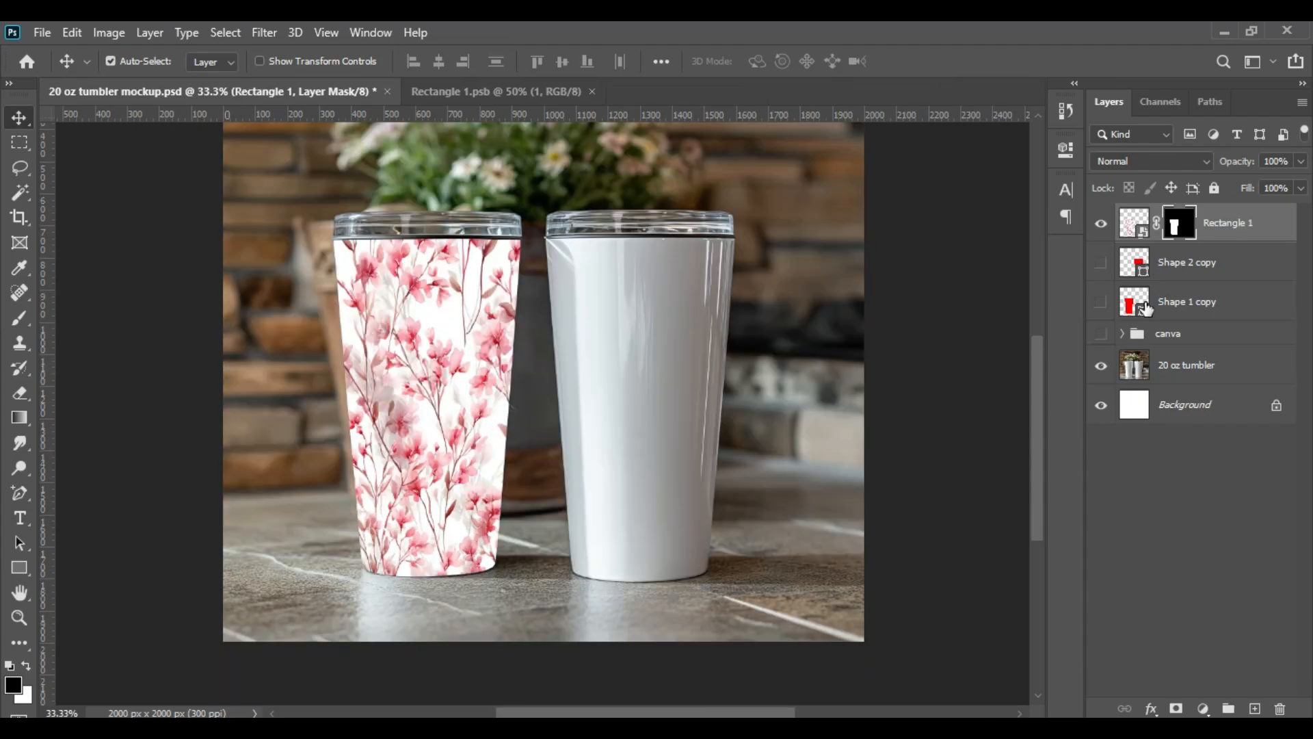
- Copy the left tumbler's area from the 20 oz tumbler photo, using Shape 1 copy's outline, to a new layer above the pattern
left_click(1137, 309)
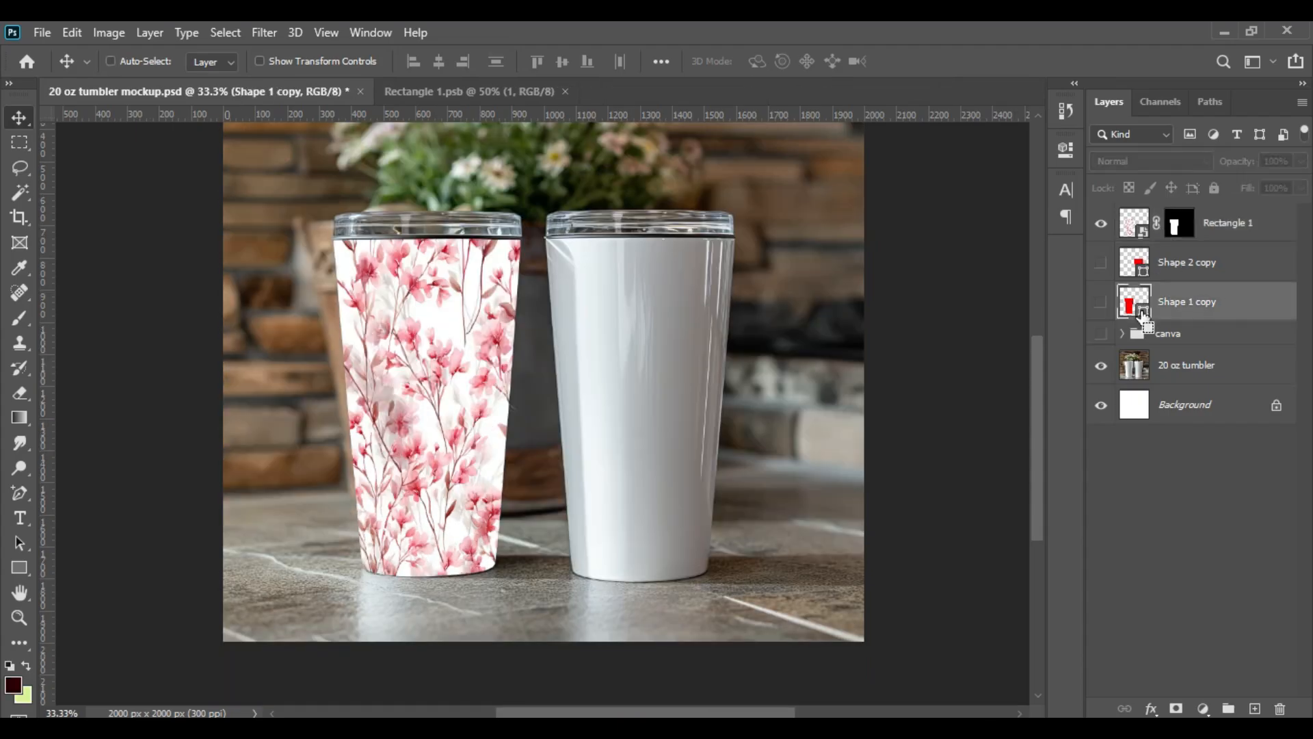
left_click(1147, 317, "ctrl")
left_click(1144, 378)
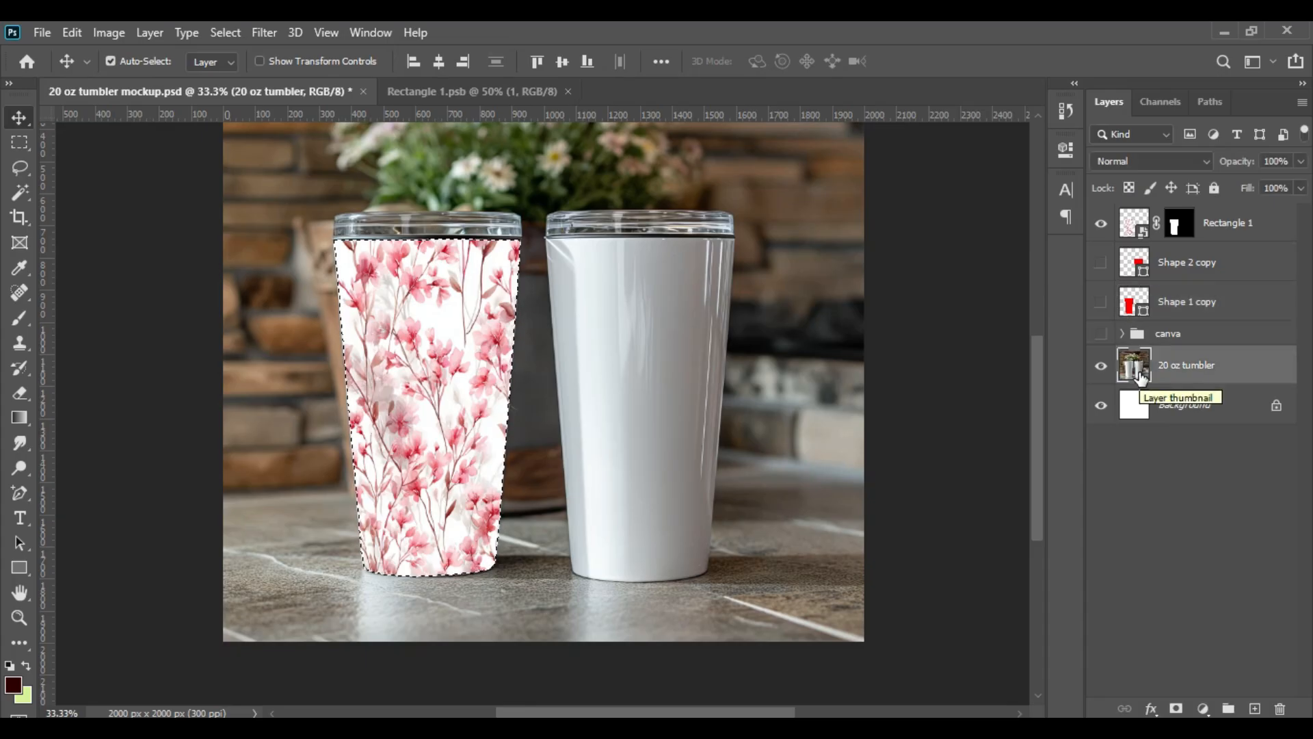
key("ctrl+j")
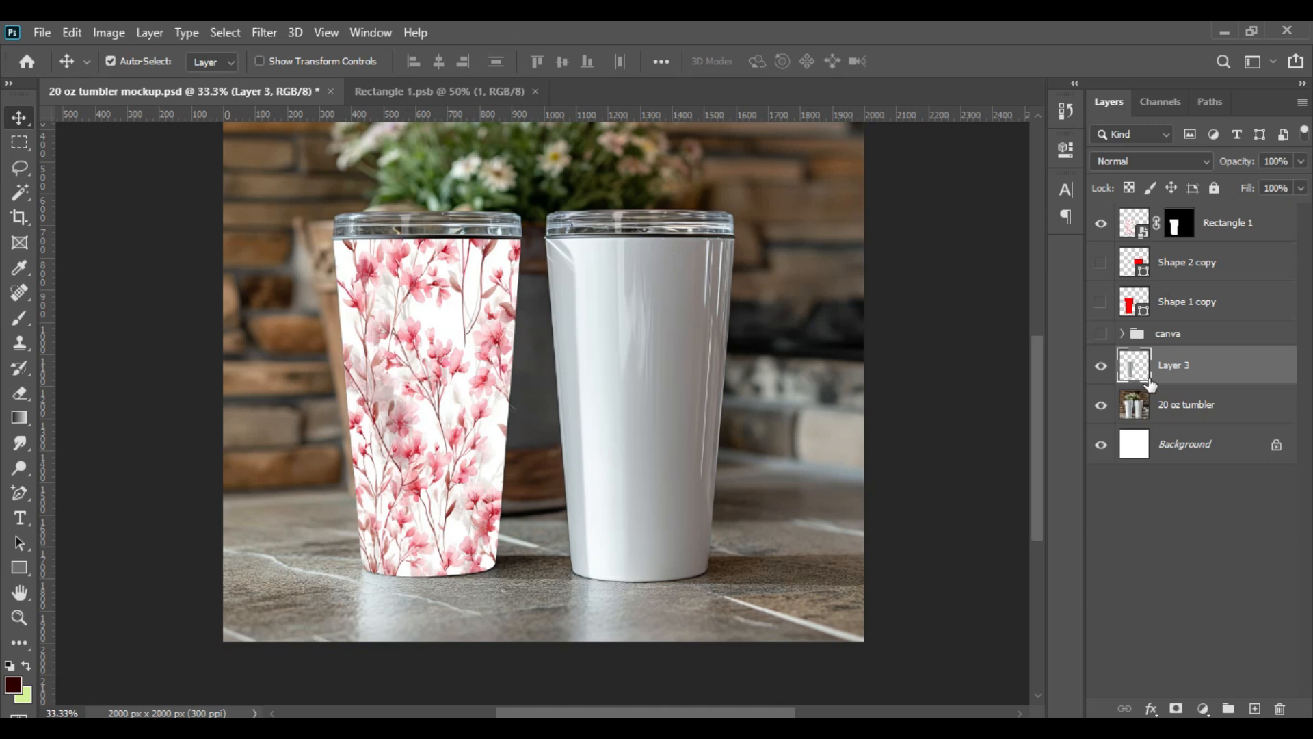
left_click_drag(1188, 365, 1187, 218)
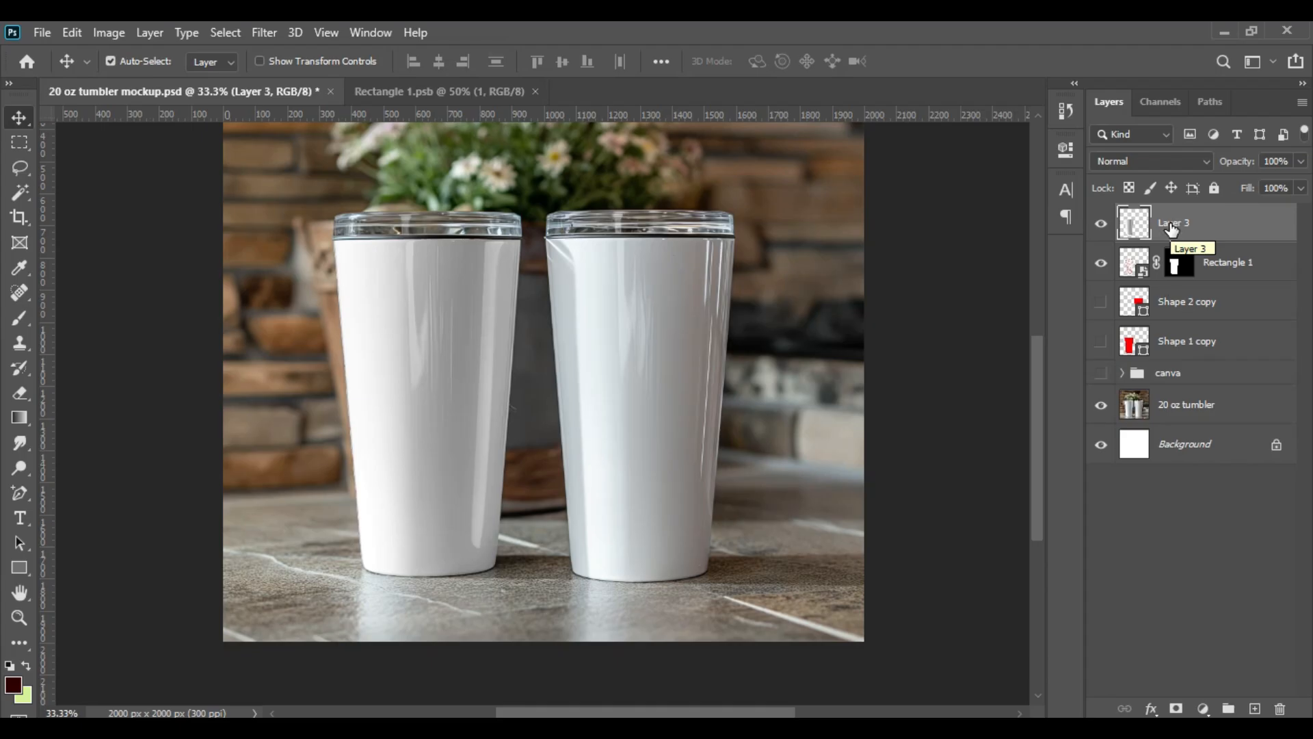
- Duplicate the copied tumbler layer twice and hide both duplicates
key("ctrl+j")
key("ctrl+j")
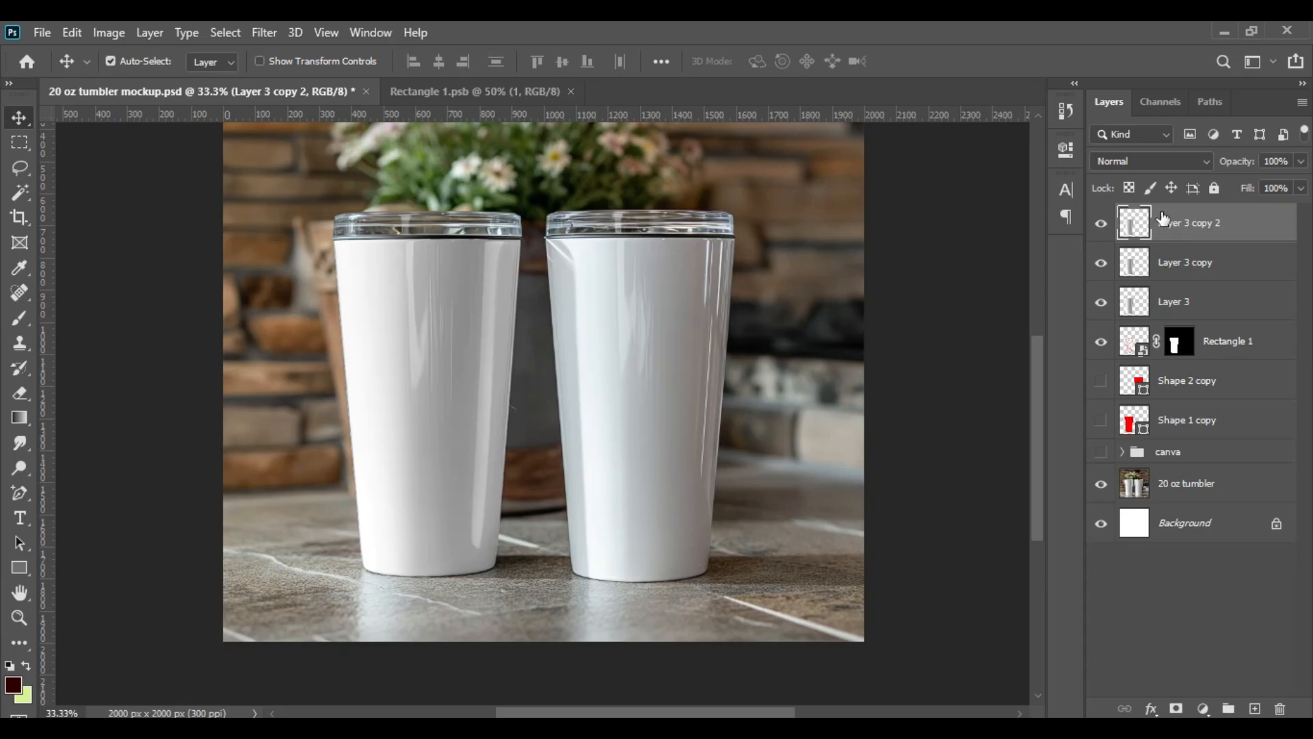
left_click_drag(1101, 225, 1101, 264)
- Set the blend mode of Layer 3, the original tumbler cutout, to Linear Burn
left_click(1189, 314)
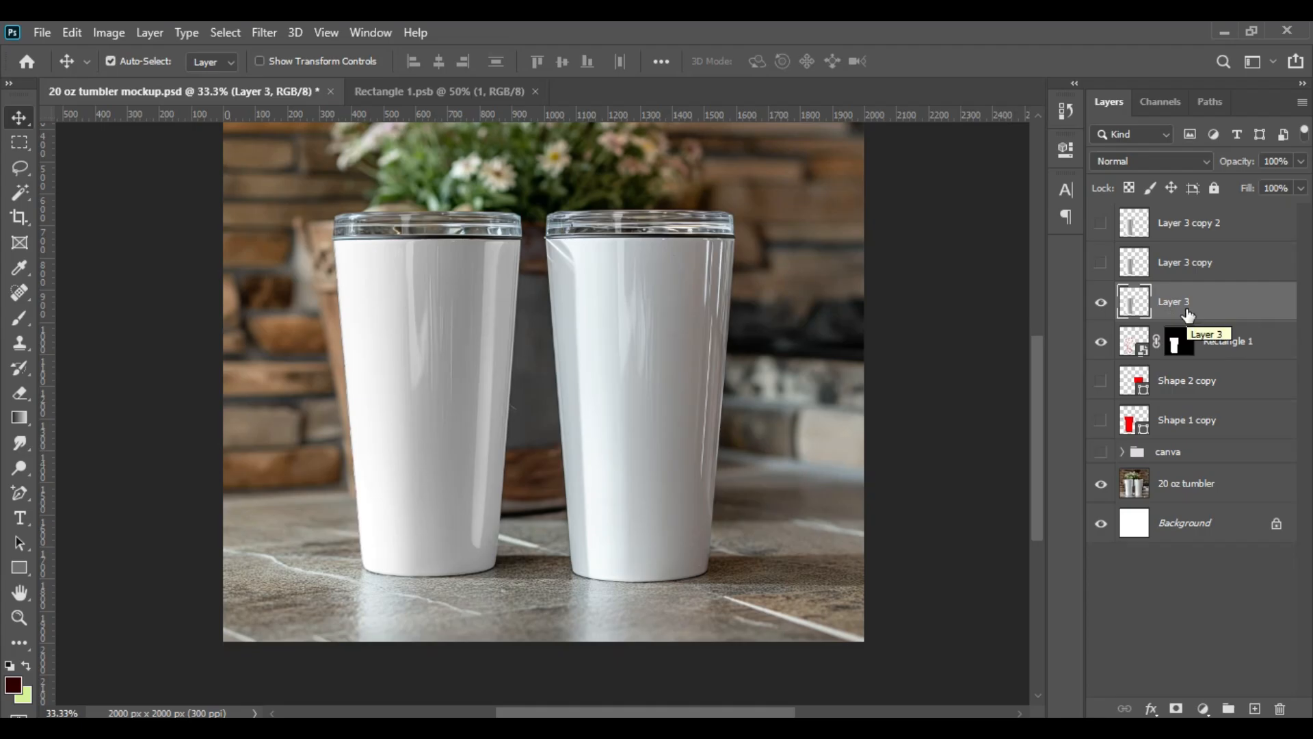
left_click(1130, 161)
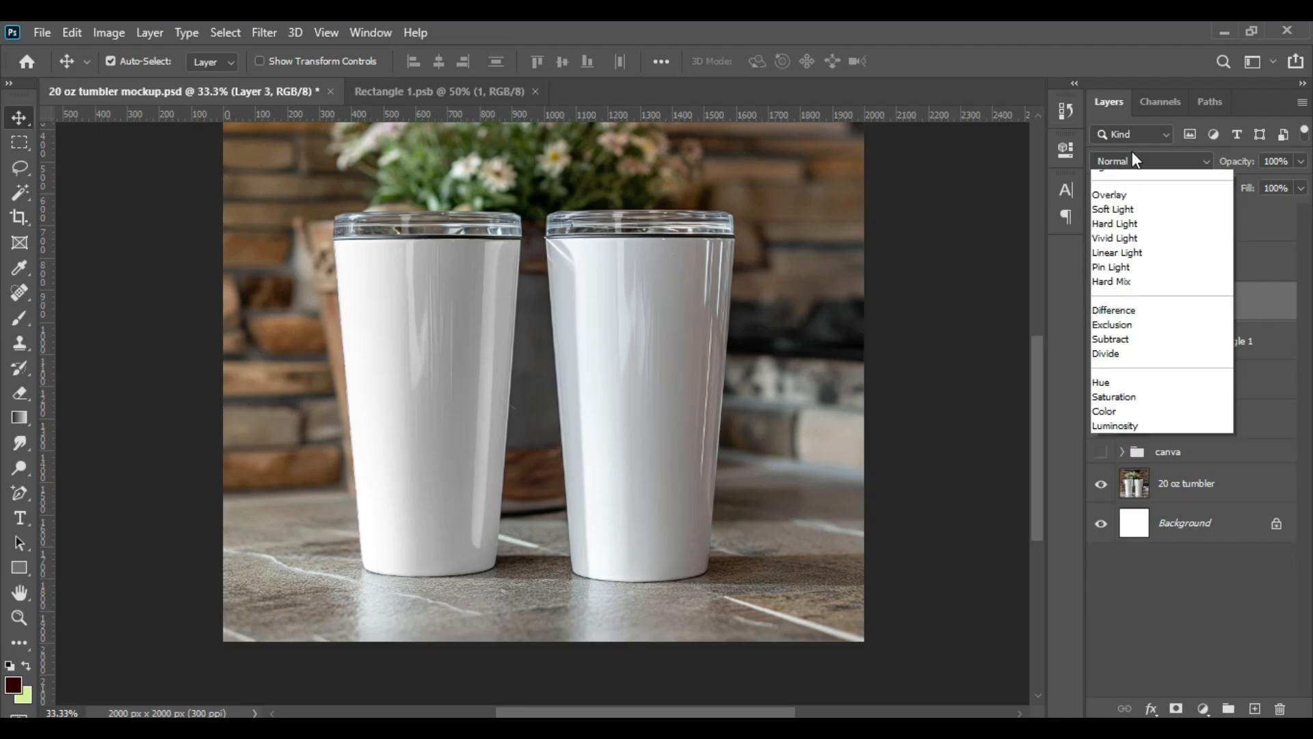
left_click(1132, 264)
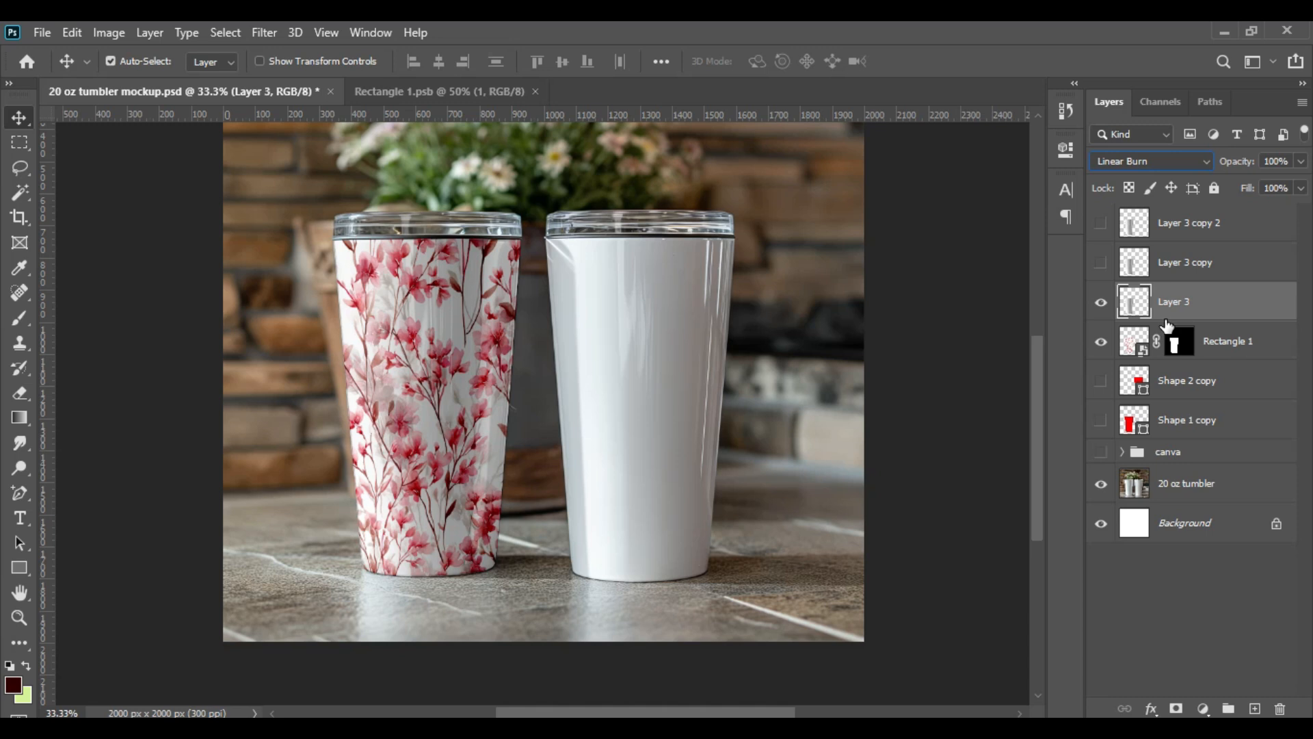
- Show Layer 3 copy and set its blend mode to Linear Dodge (Add)
left_click(1101, 265)
left_click(1176, 269)
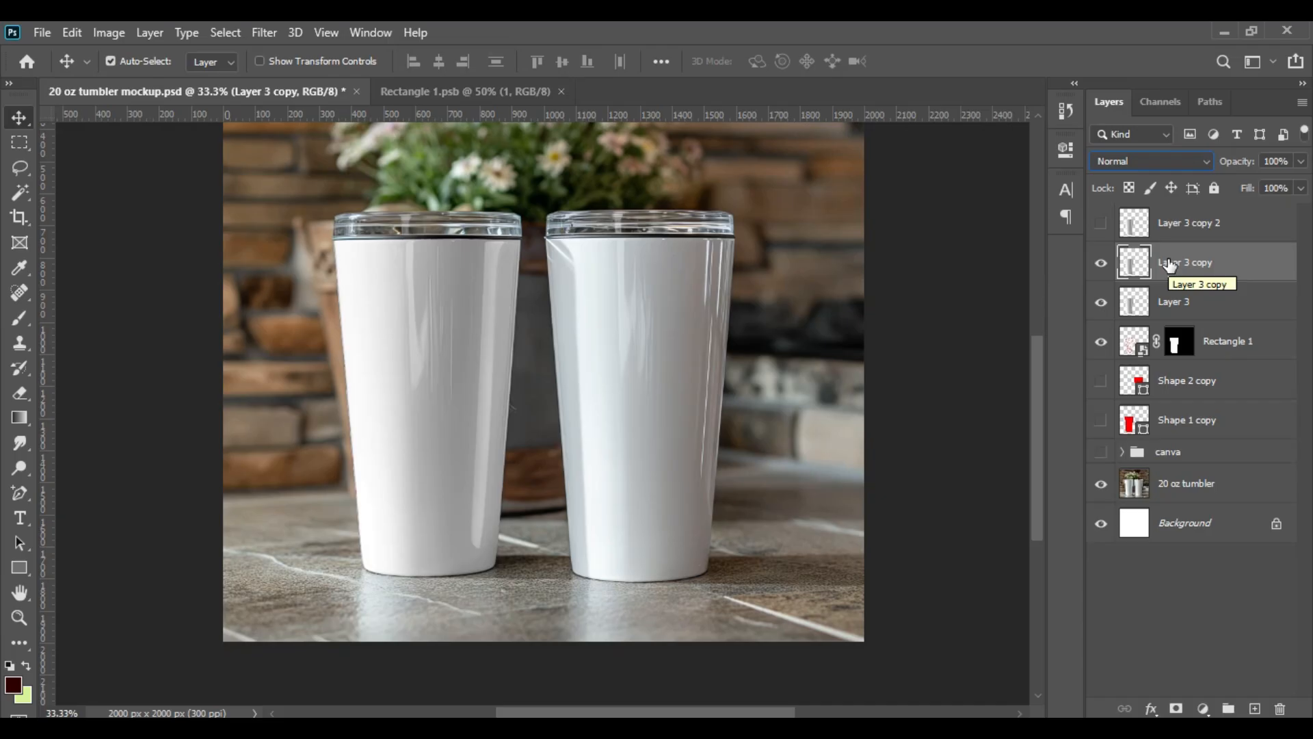
left_click(1136, 162)
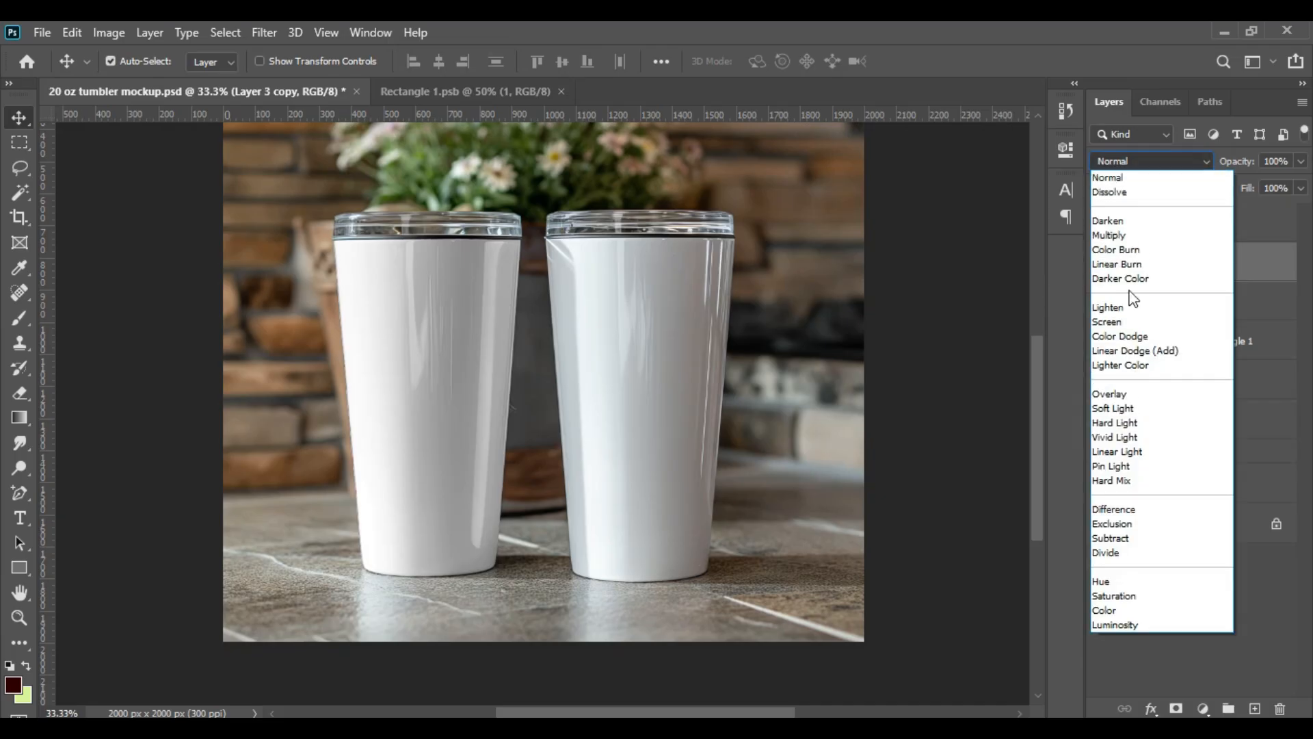
left_click(1158, 356)
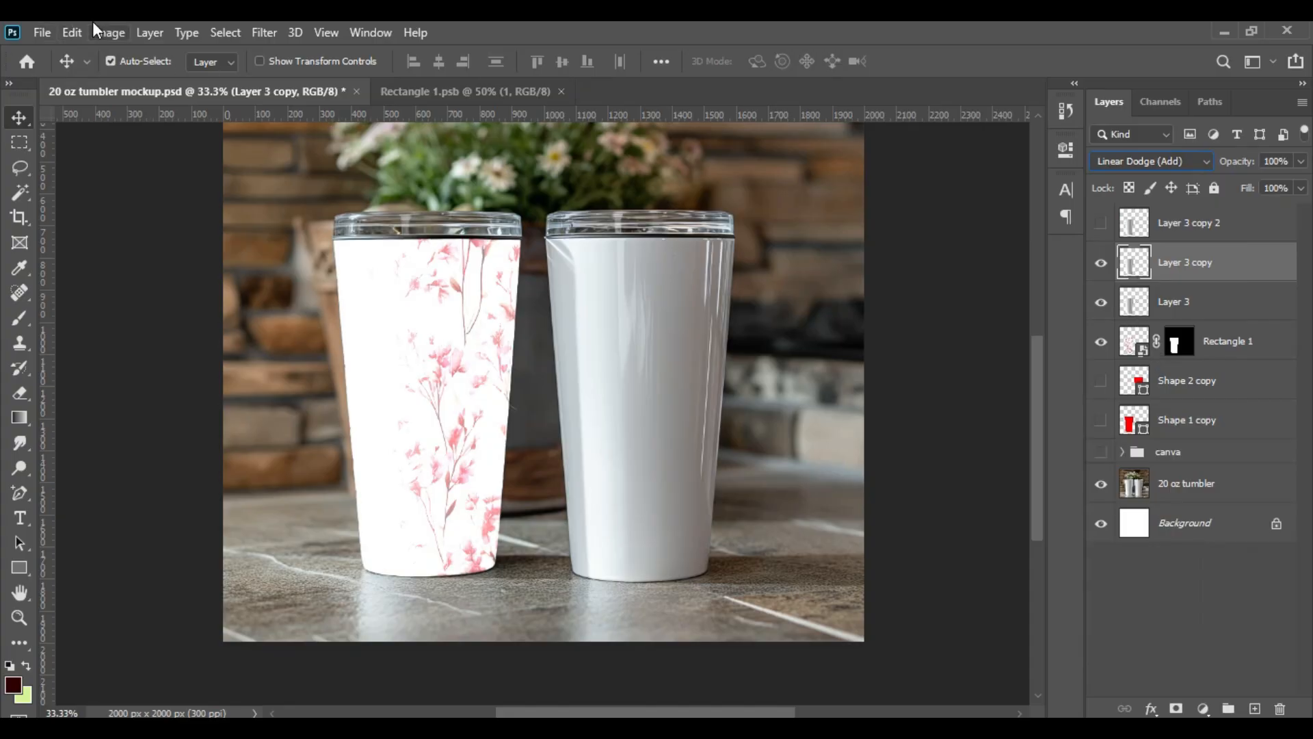
- Apply Levels to Layer 3 copy with the input black point at 184 and the output white level at 127
left_click(117, 34)
mouse_move(132, 82)
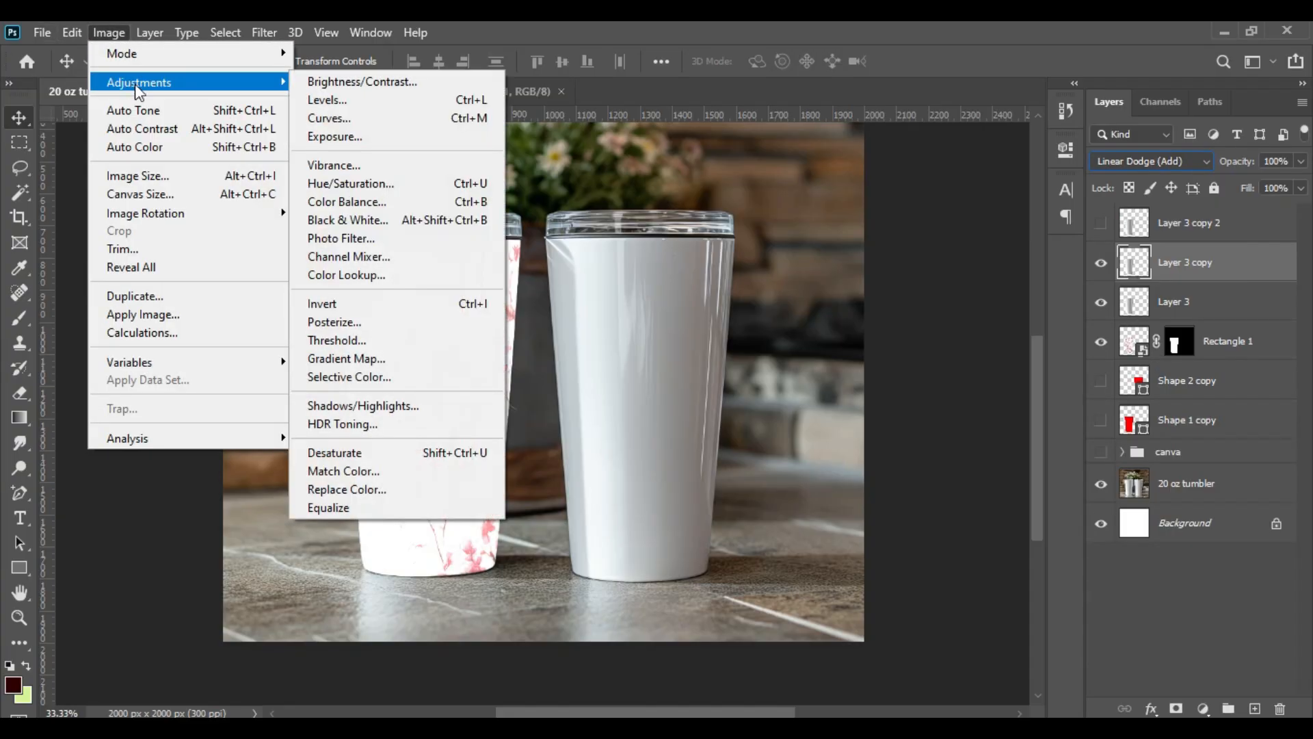
left_click(347, 102)
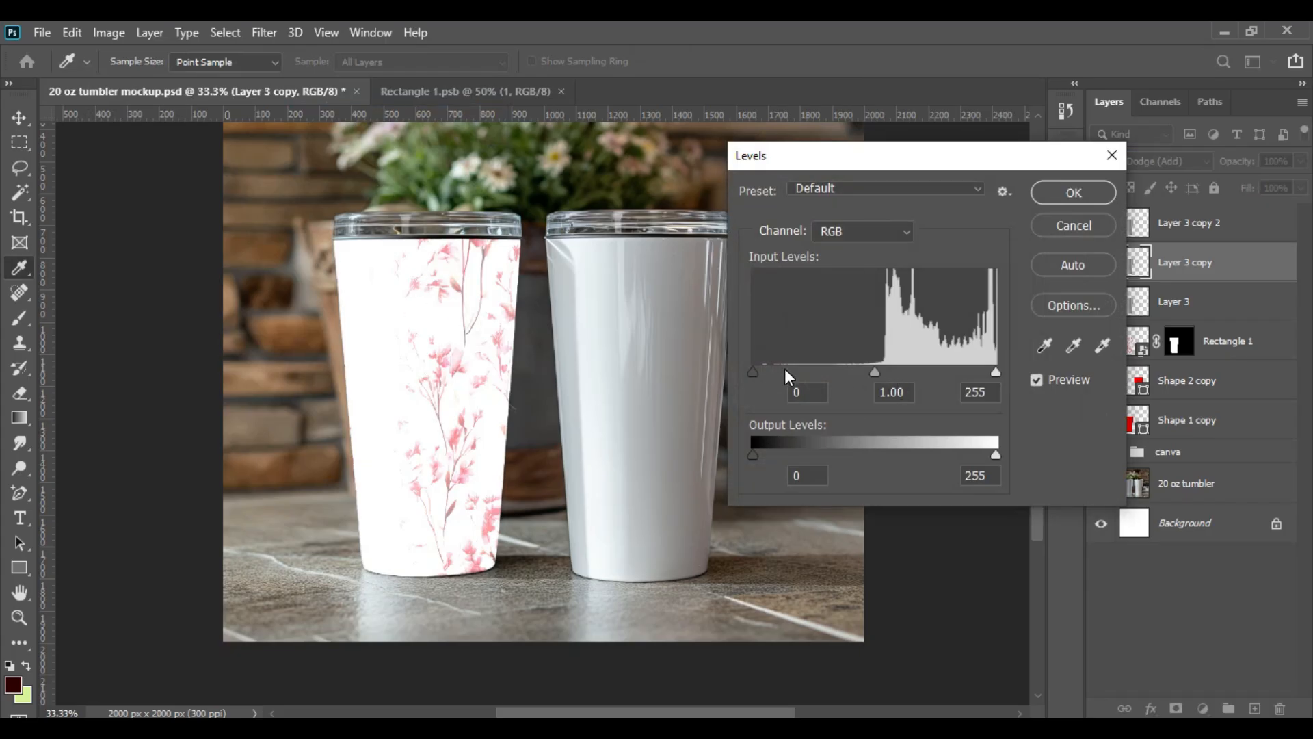
left_click_drag(756, 373, 929, 379)
left_click_drag(996, 455, 884, 444)
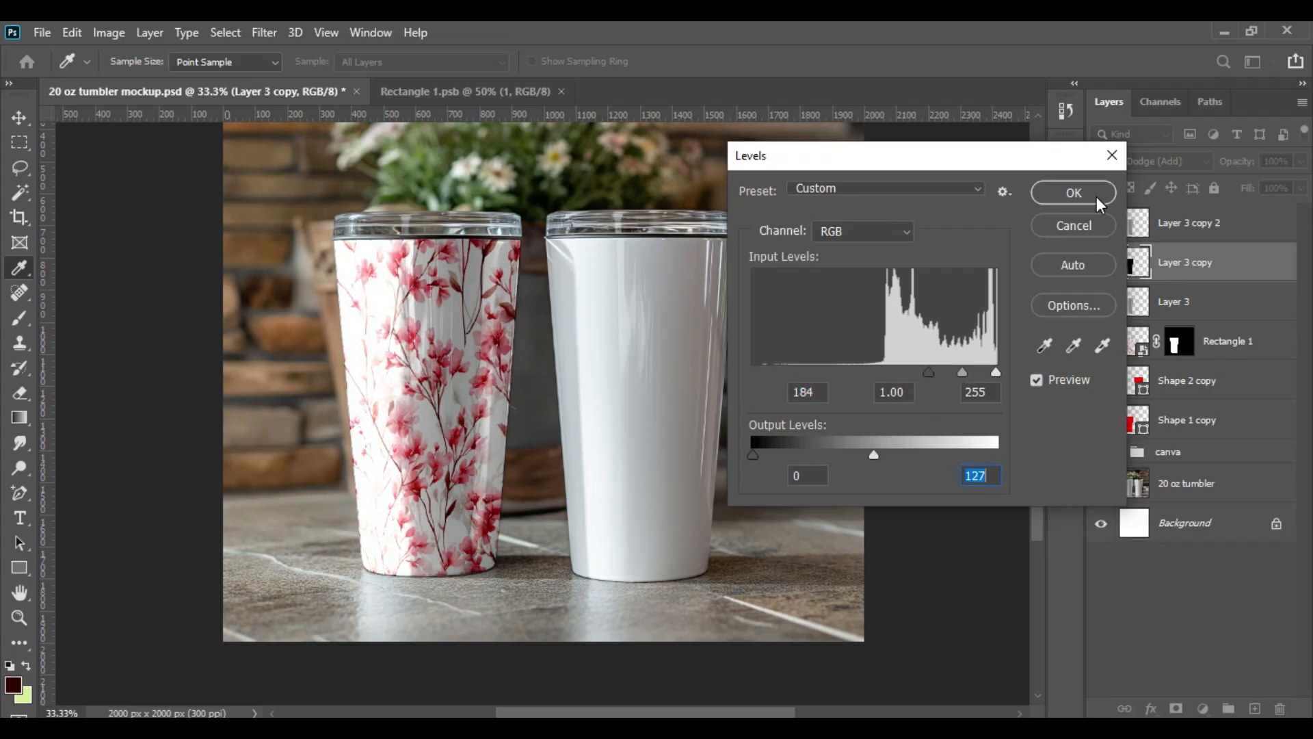
key("Return")
- Lasso the left half of the patterned tumbler from above the lid to below the base and feather the selection by 50 pixels
left_click(17, 169)
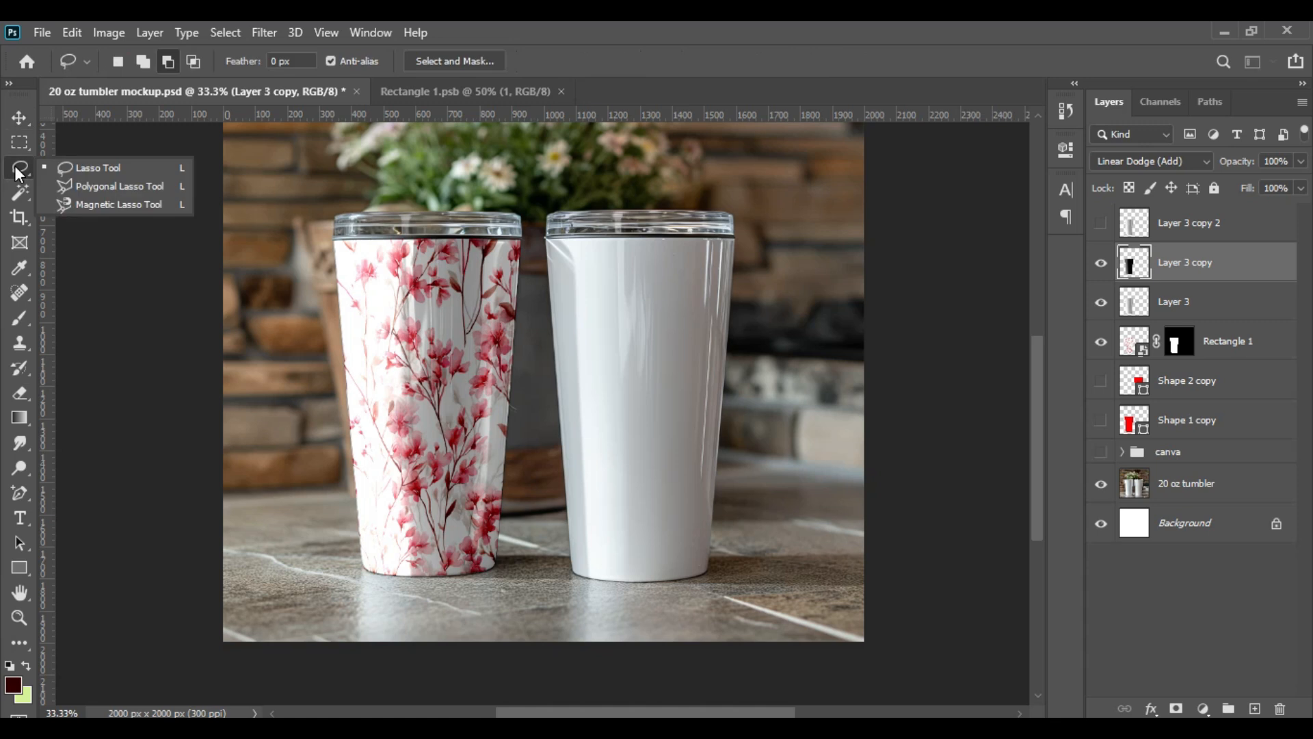
left_click(110, 176)
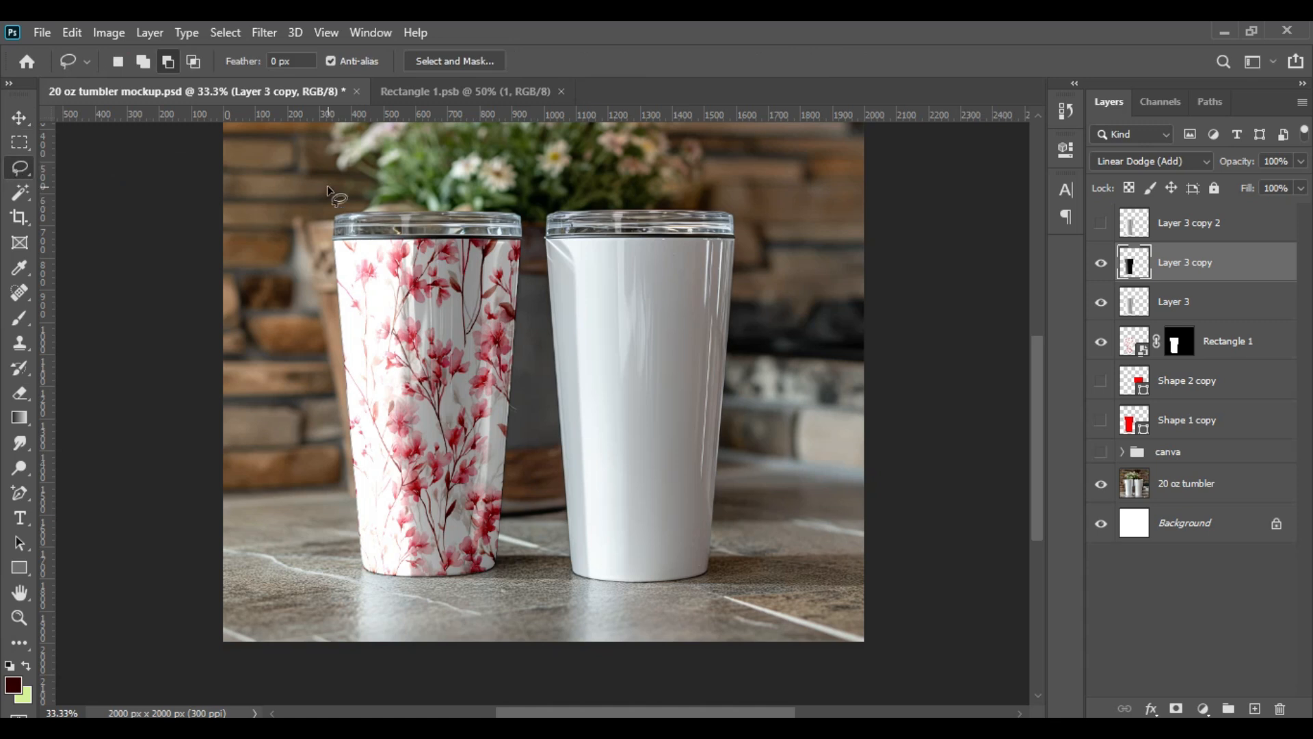
left_click_drag(329, 431, 331, 527)
mouse_move(370, 606)
left_mouse_down()
mouse_move(421, 597)
mouse_move(432, 579)
mouse_move(446, 231)
mouse_move(423, 184)
mouse_move(327, 197)
left_mouse_up()
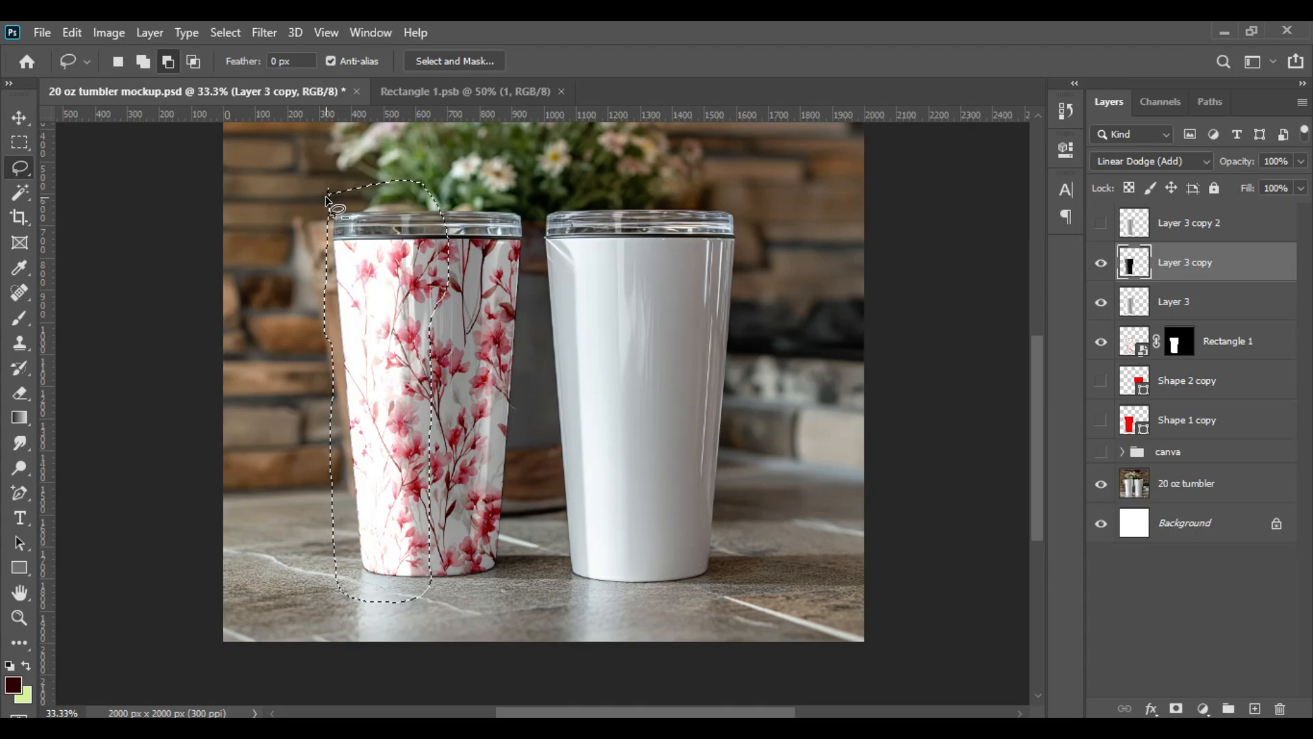
key("shift")
key("shift+F6")
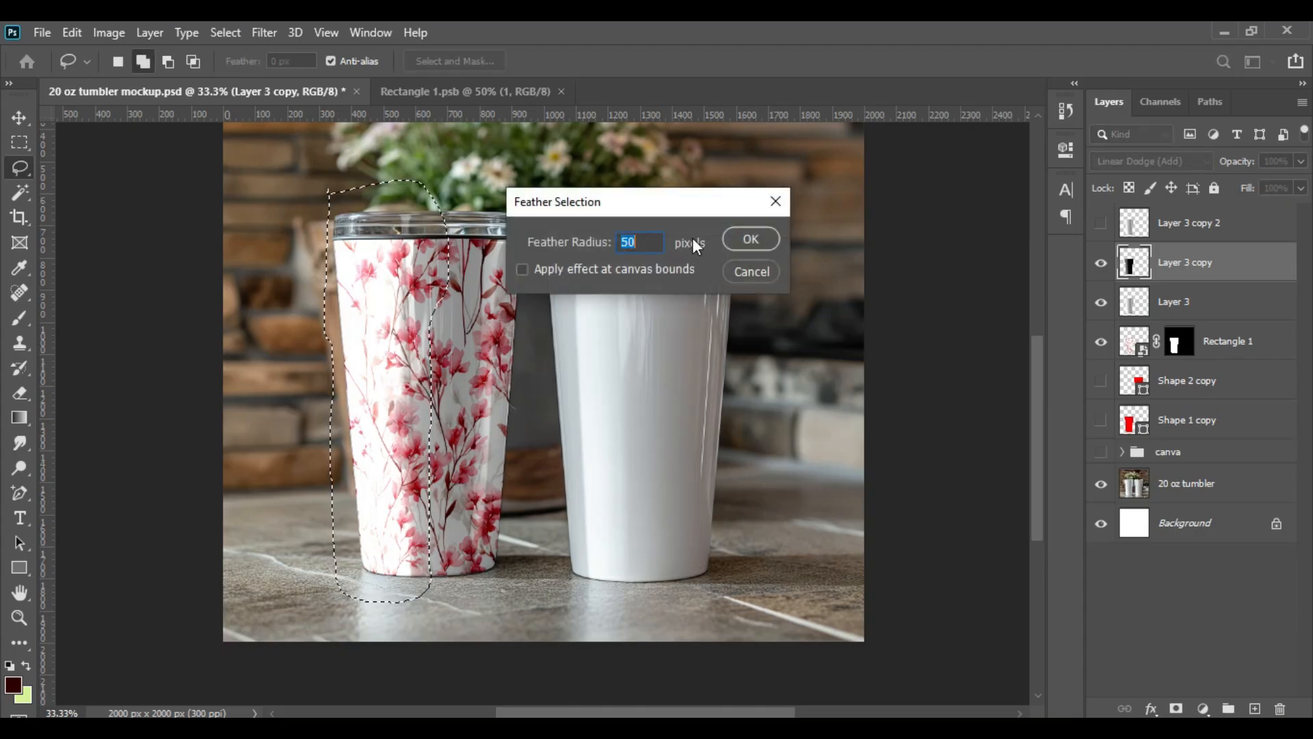
key("Return")
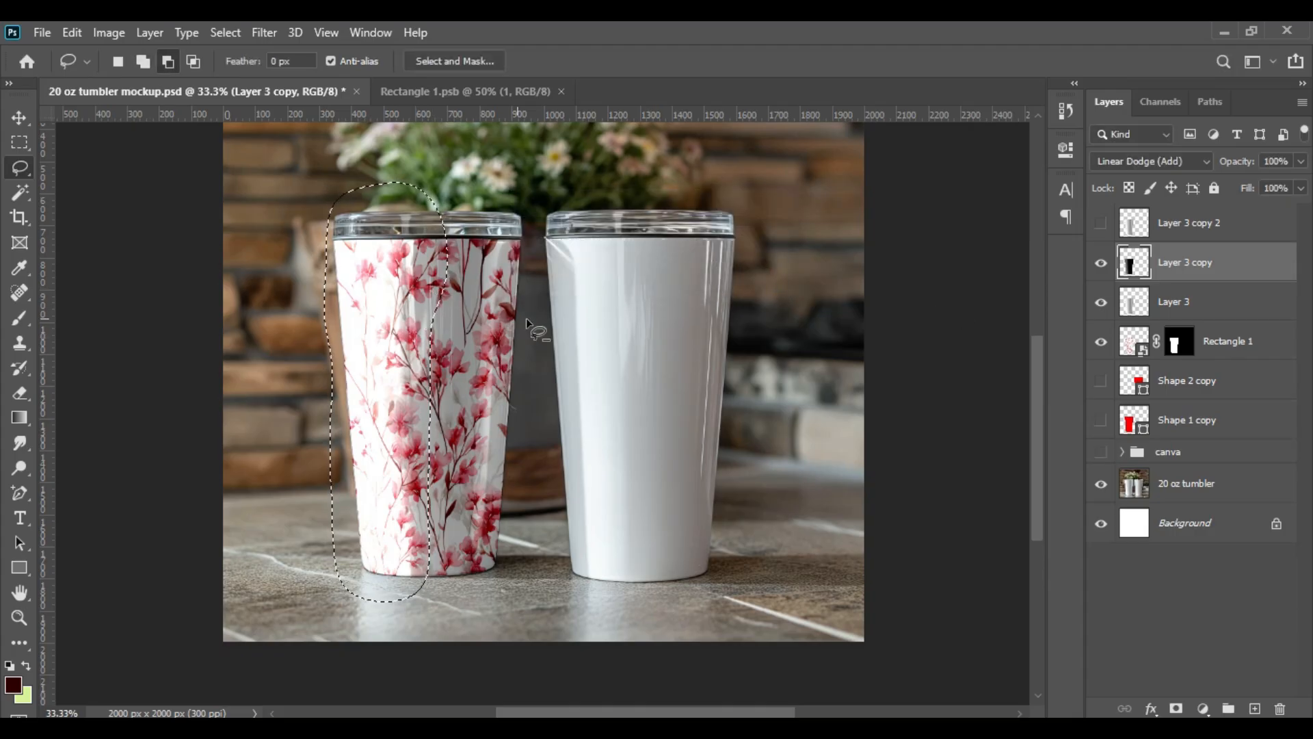
- Reduce Layer 3 copy's highlights inside the feathered selection with a Levels input black point of 93, and deselect
key("ctrl+l")
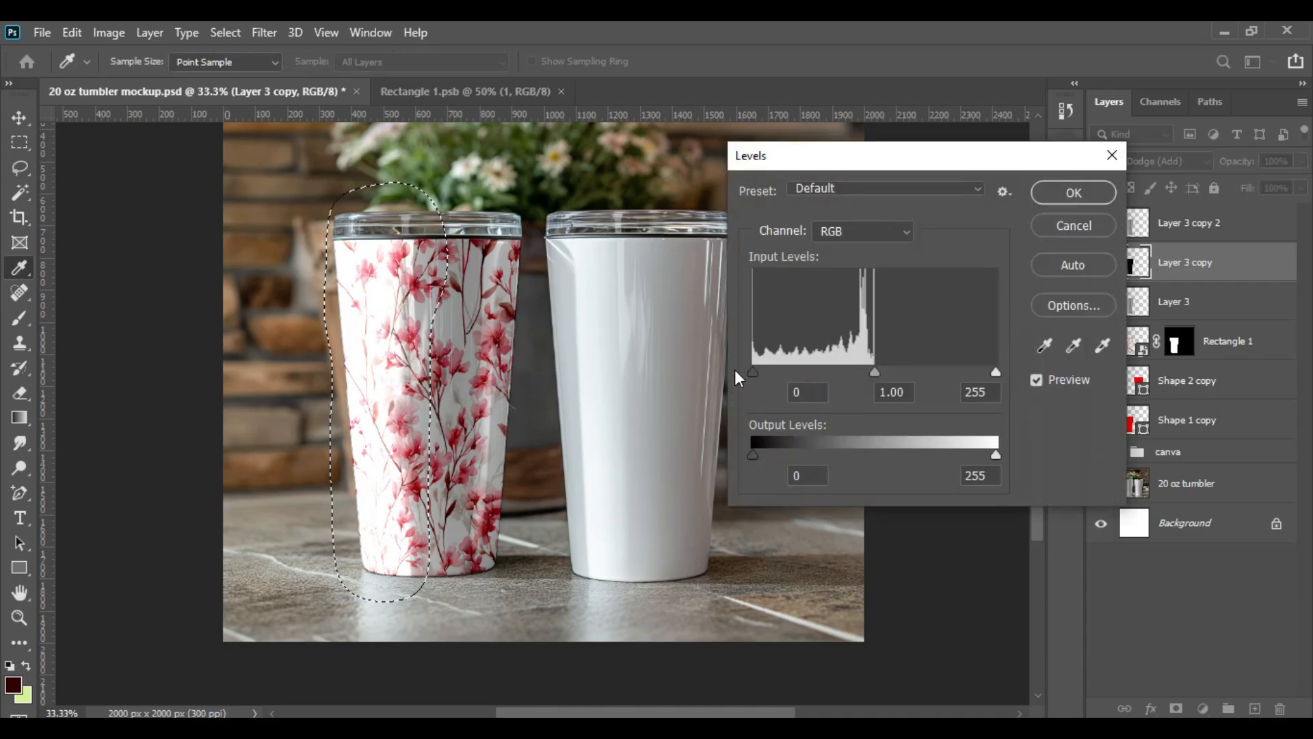
left_click_drag(756, 371, 841, 365)
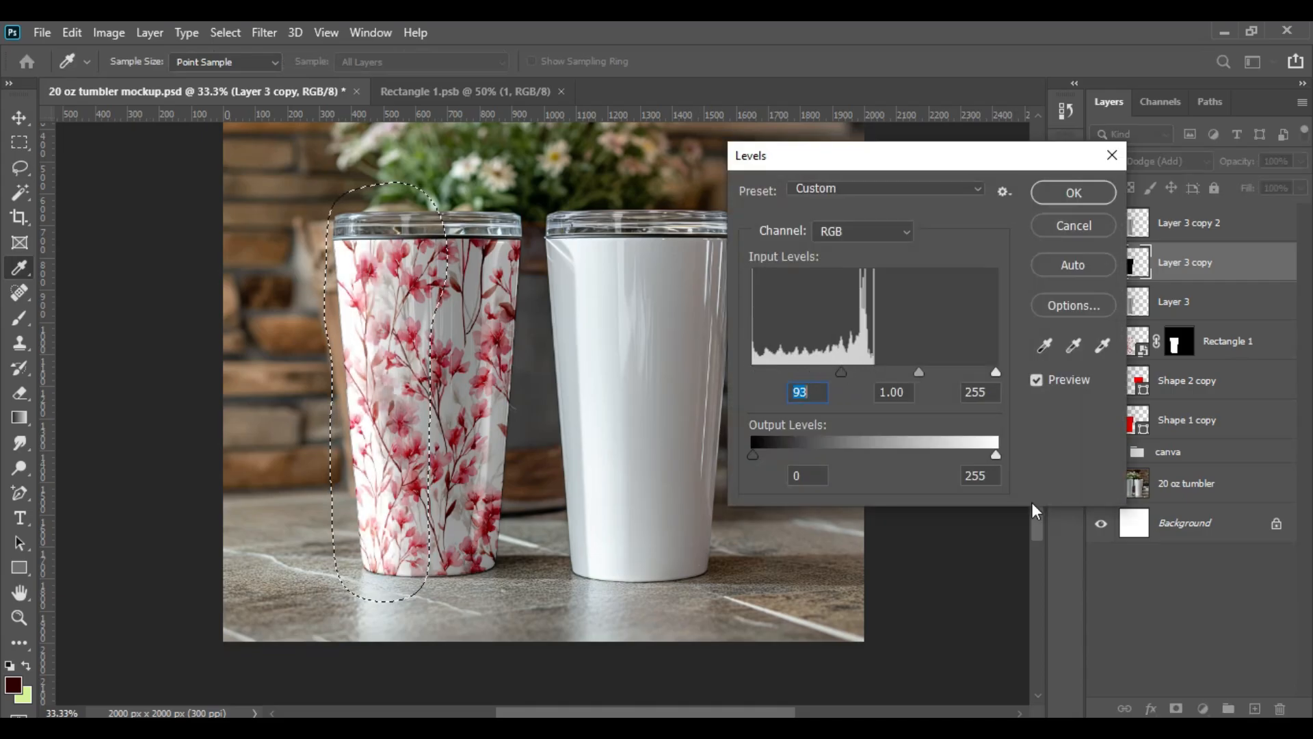
left_click(1074, 193)
key("ctrl+d")
- Show Layer 3 copy 2 and set its blend mode to Screen
left_click(1101, 223)
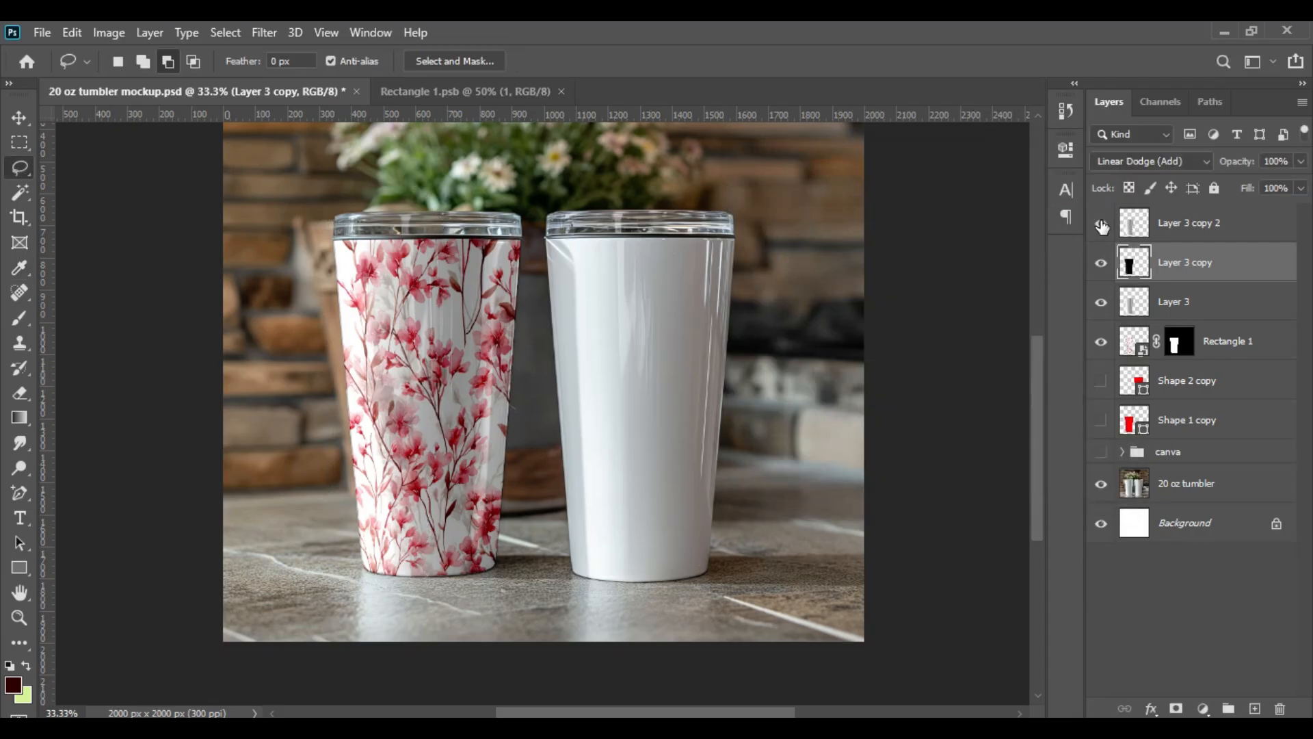
left_click(1134, 226)
left_click(1114, 158)
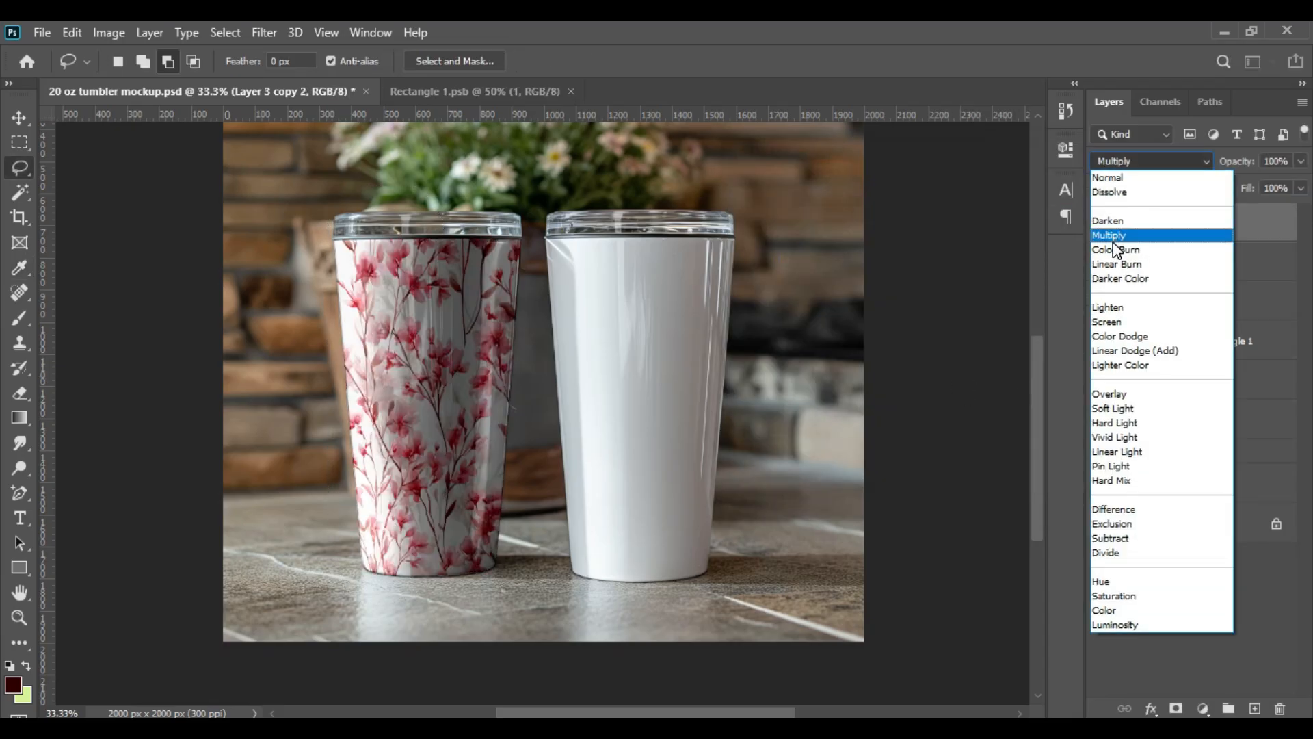
left_click(1108, 321)
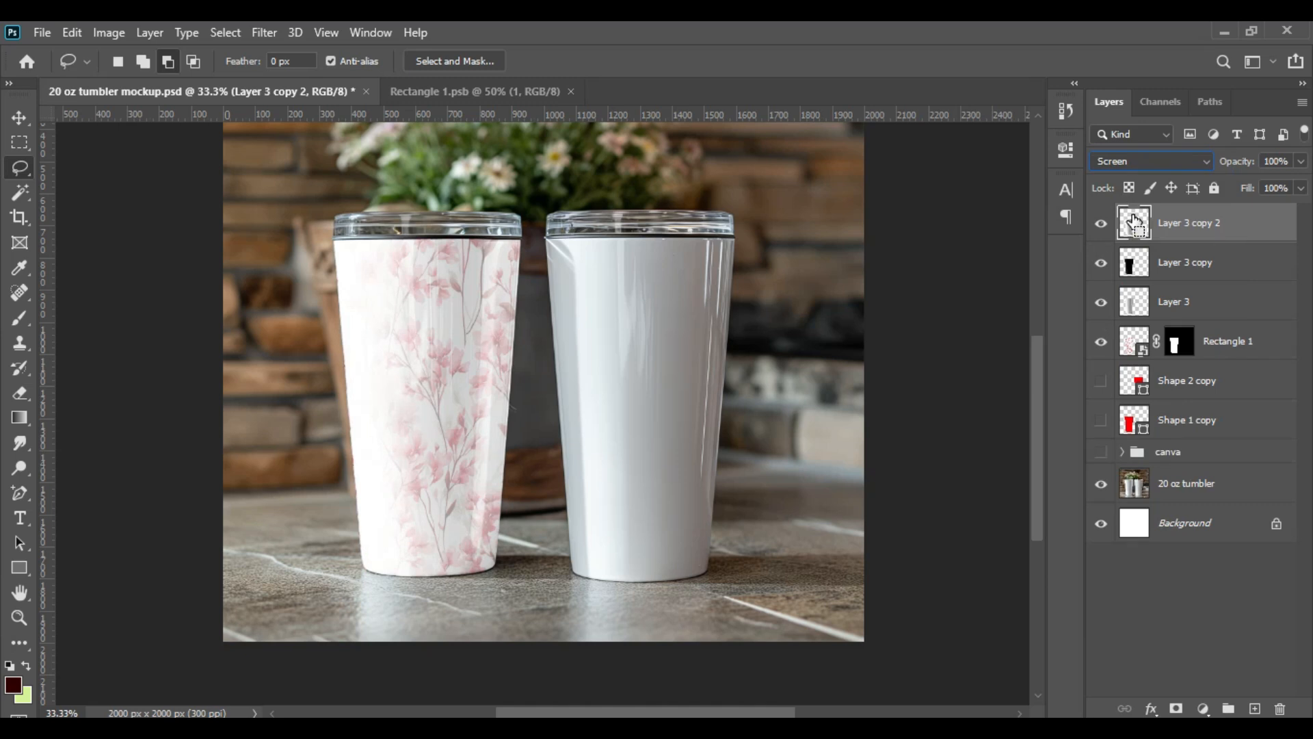
- Apply Levels to Layer 3 copy 2 with the input black point at 208 and the output white level at 129
key("ctrl+l")
left_click_drag(754, 373, 942, 371)
left_click_drag(996, 455, 877, 464)
left_click_drag(942, 373, 953, 373)
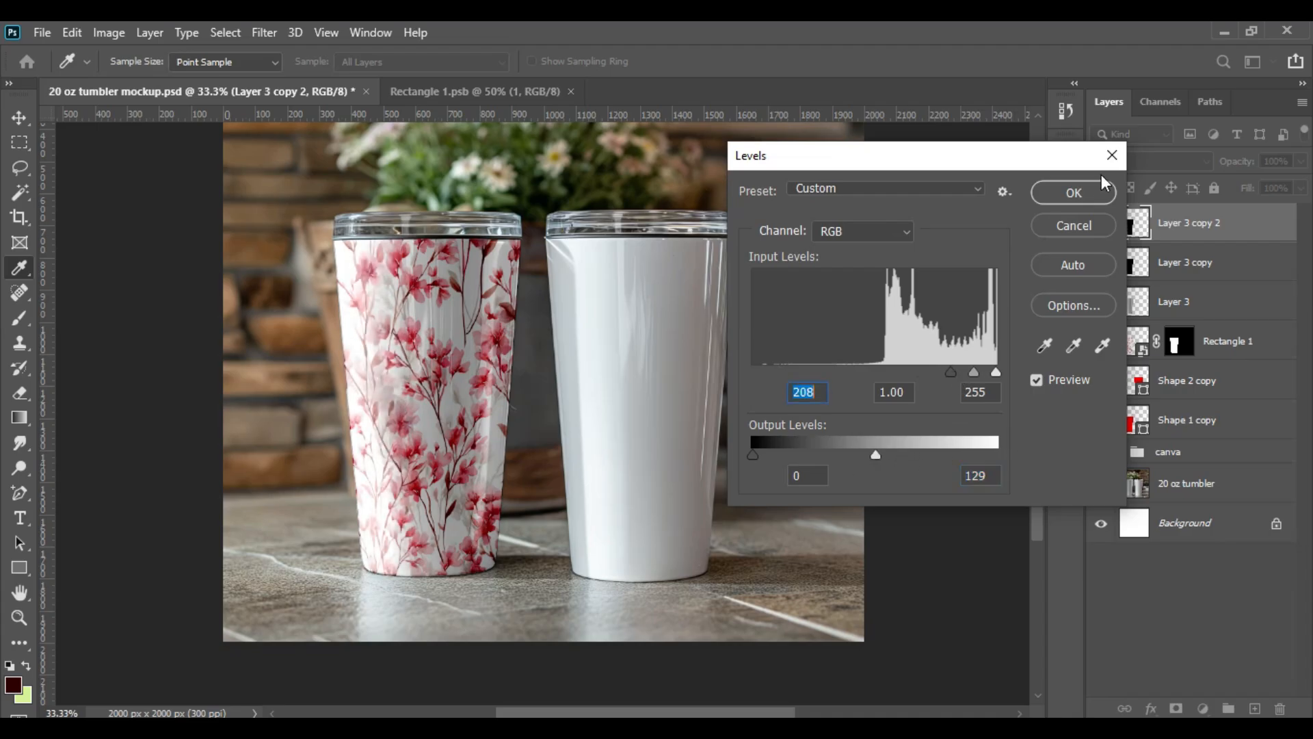
left_click(1074, 192)
- Lasso the patterned tumbler's left side again for Layer 3 copy 2 and feather the selection by 50 pixels
key("l")
mouse_move(316, 265)
left_mouse_down()
mouse_move(320, 492)
mouse_move(338, 588)
mouse_move(428, 586)
mouse_move(440, 510)
mouse_move(421, 364)
left_mouse_up()
left_click_drag(340, 188, 316, 213)
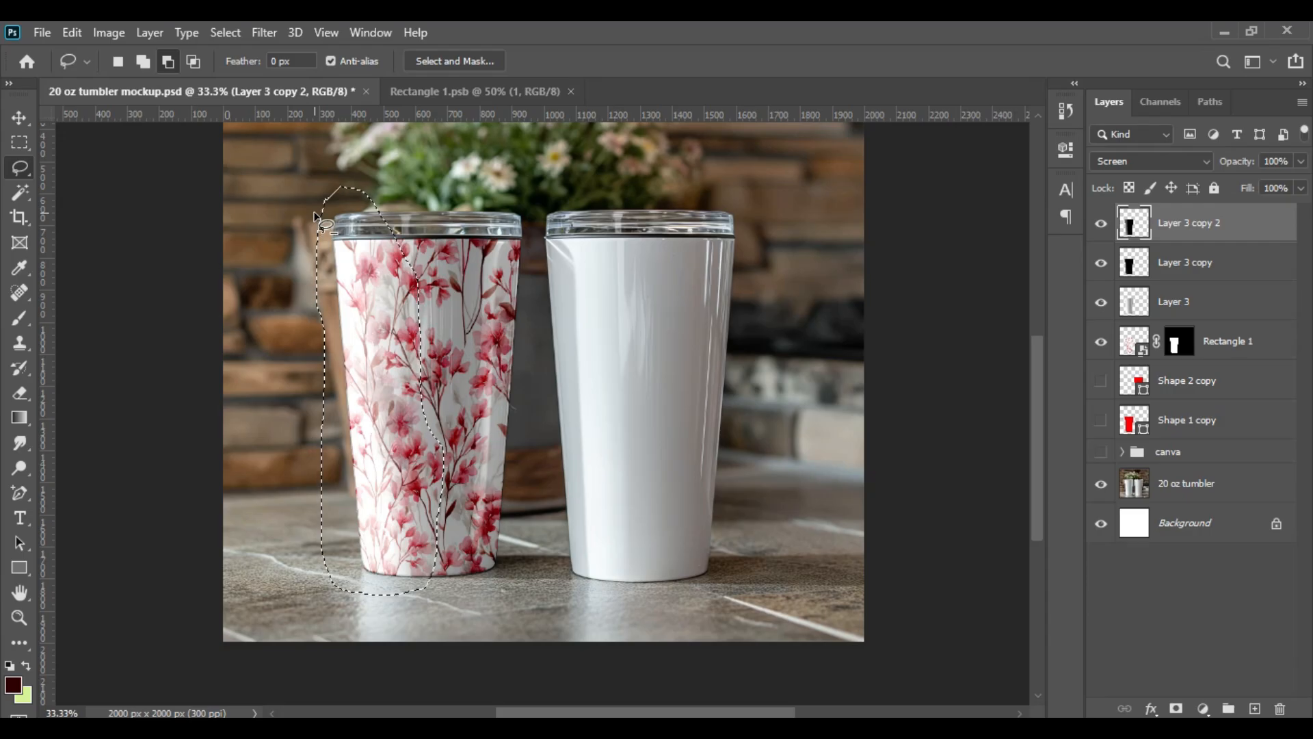
key("shift+F6")
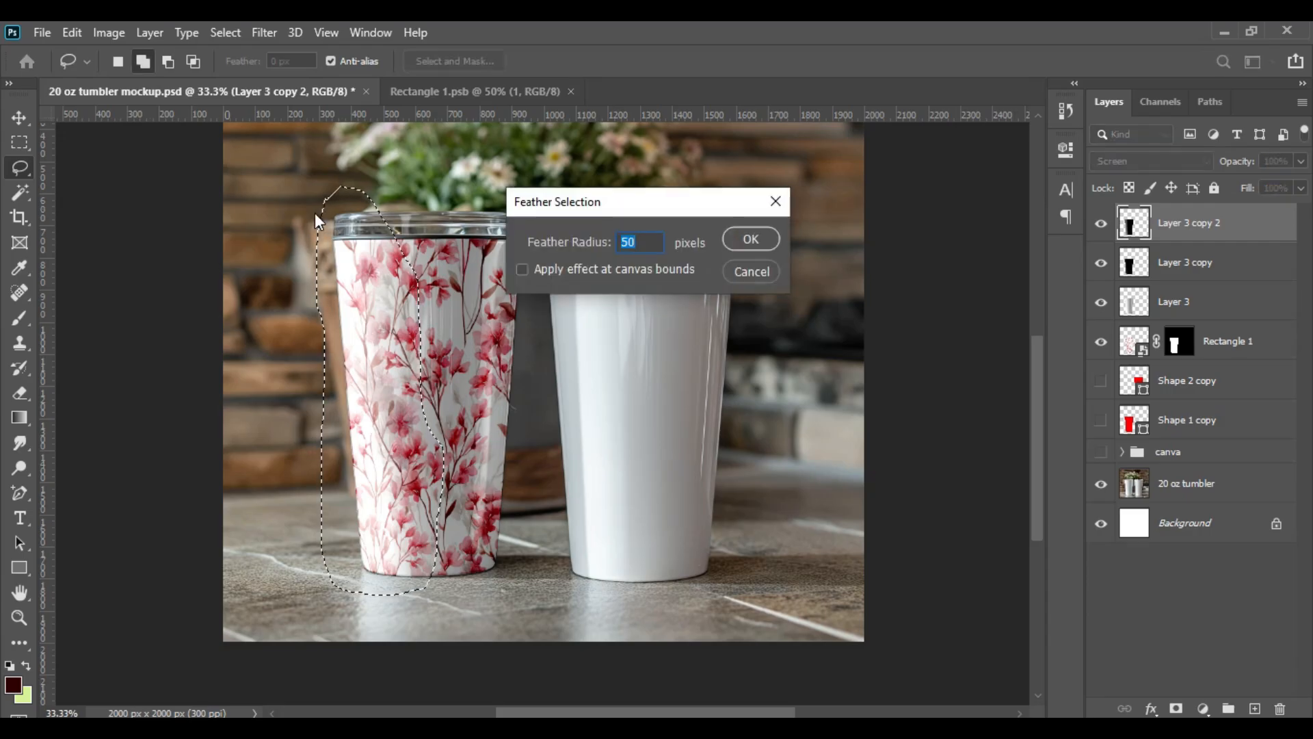
left_click(748, 238)
- Apply Levels inside Layer 3 copy 2's feathered selection with input black point about 102 and output white level 241, then deselect
key("ctrl+l")
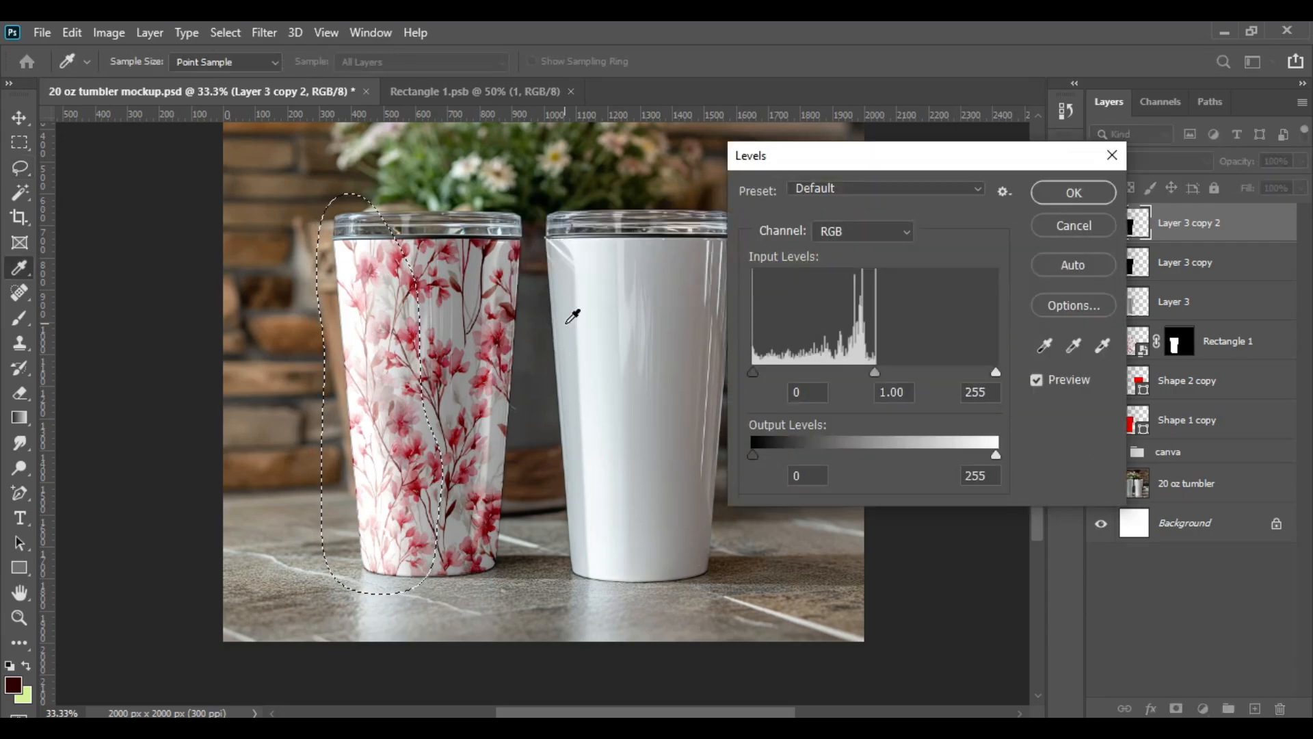
left_click_drag(754, 372, 851, 373)
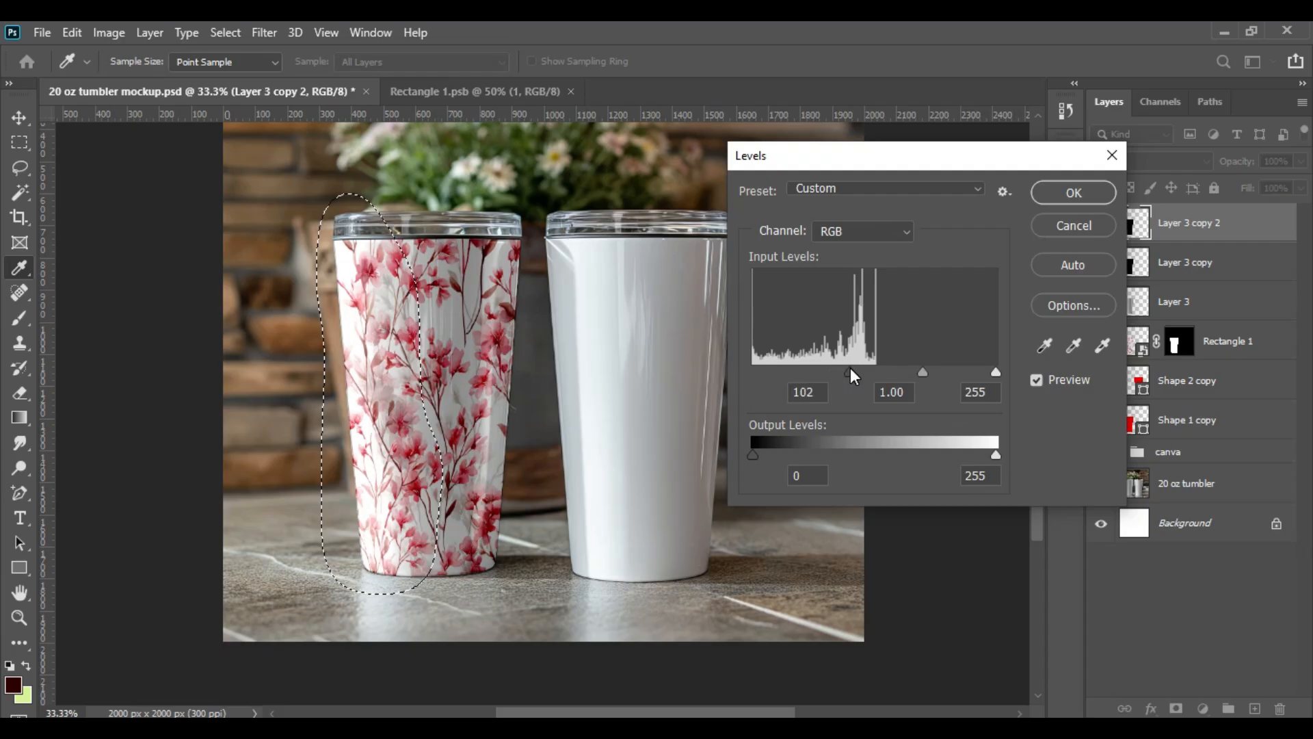
mouse_move(969, 454)
left_mouse_down()
mouse_move(317, 381)
mouse_move(966, 456)
left_mouse_up()
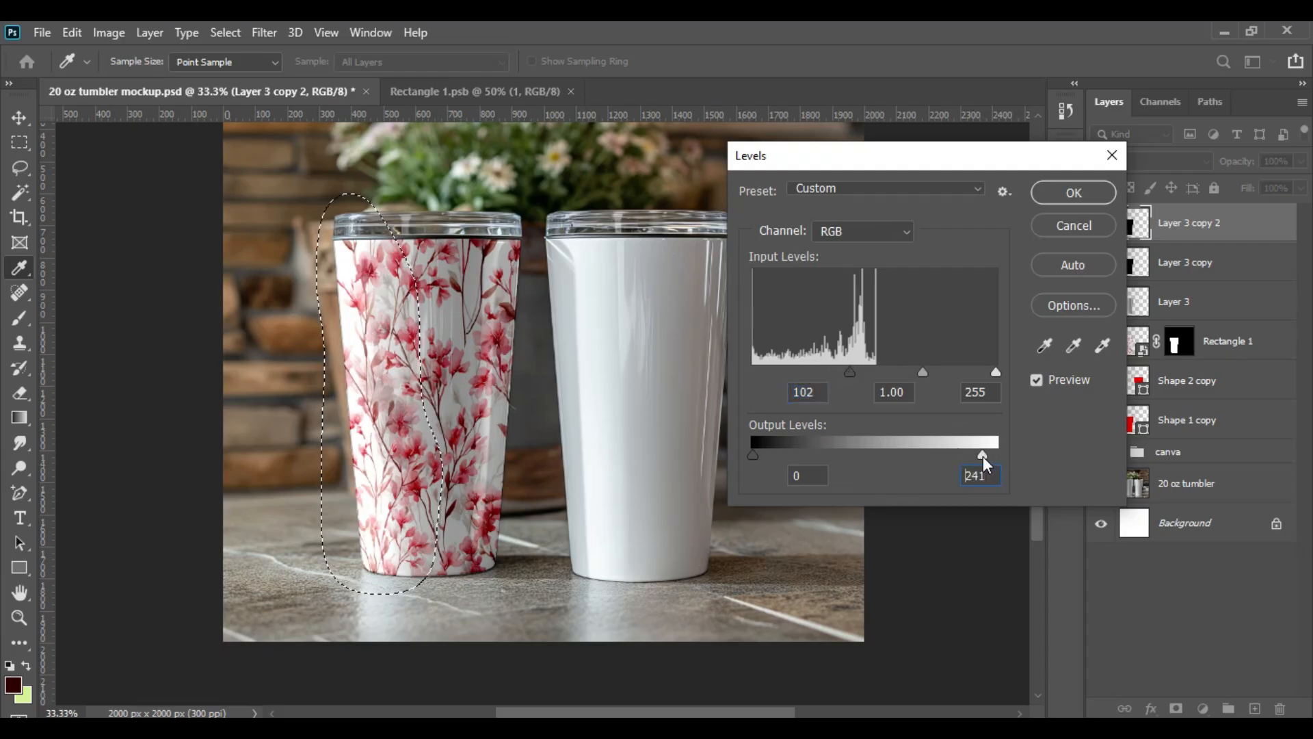
mouse_move(850, 373)
left_mouse_down()
mouse_move(780, 371)
mouse_move(849, 373)
left_mouse_up()
left_click(1074, 193)
key("ctrl+d")
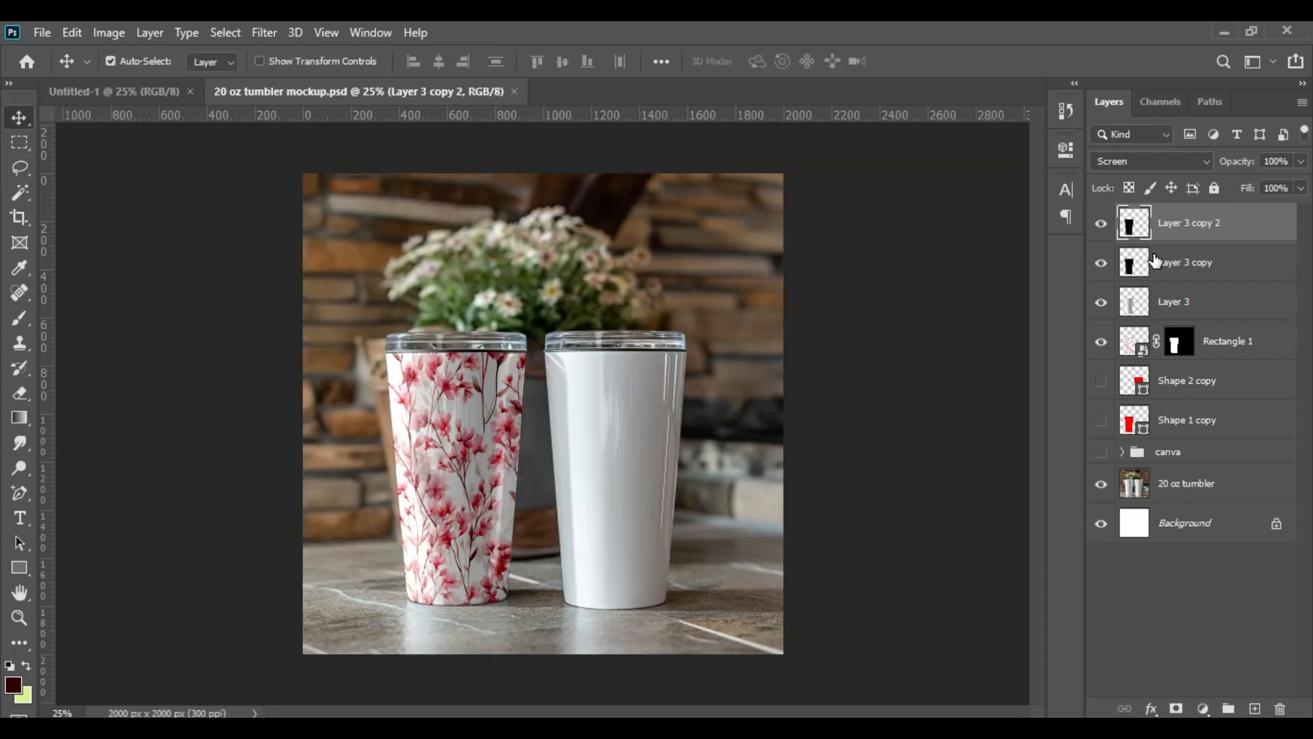
- Rename Layer 3 as "shadow"
double_click(1188, 299)
type("shadow\\")
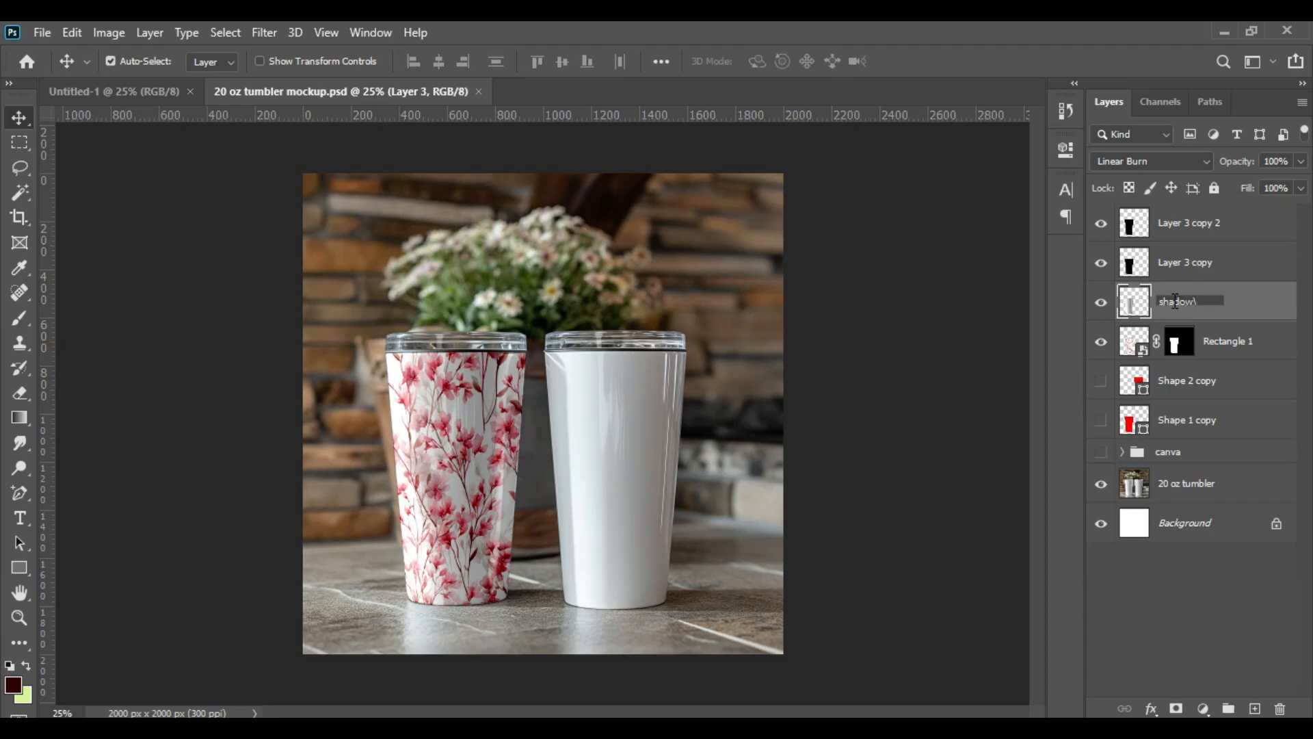
key("BackSpace")
key("Return")
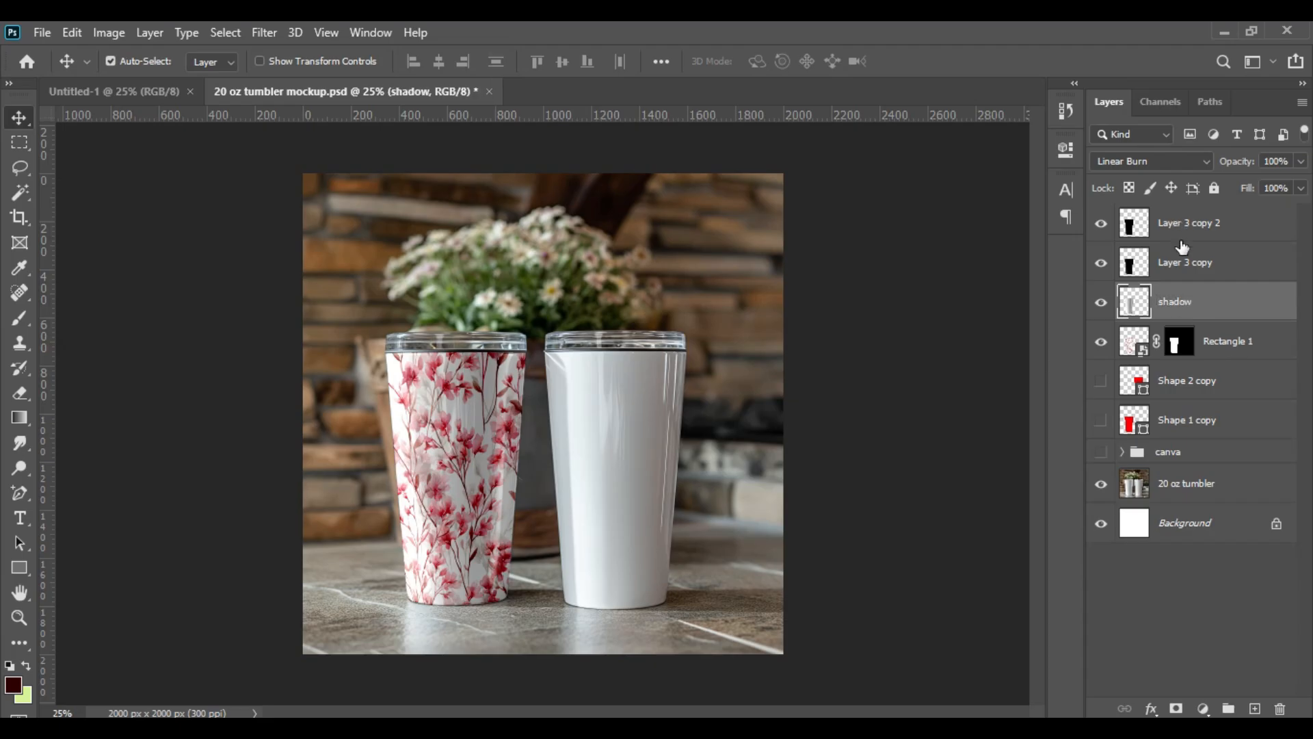
- Rename Layer 3 copy as "midtone"
left_click(1185, 257)
double_click(1185, 259)
type("mid")
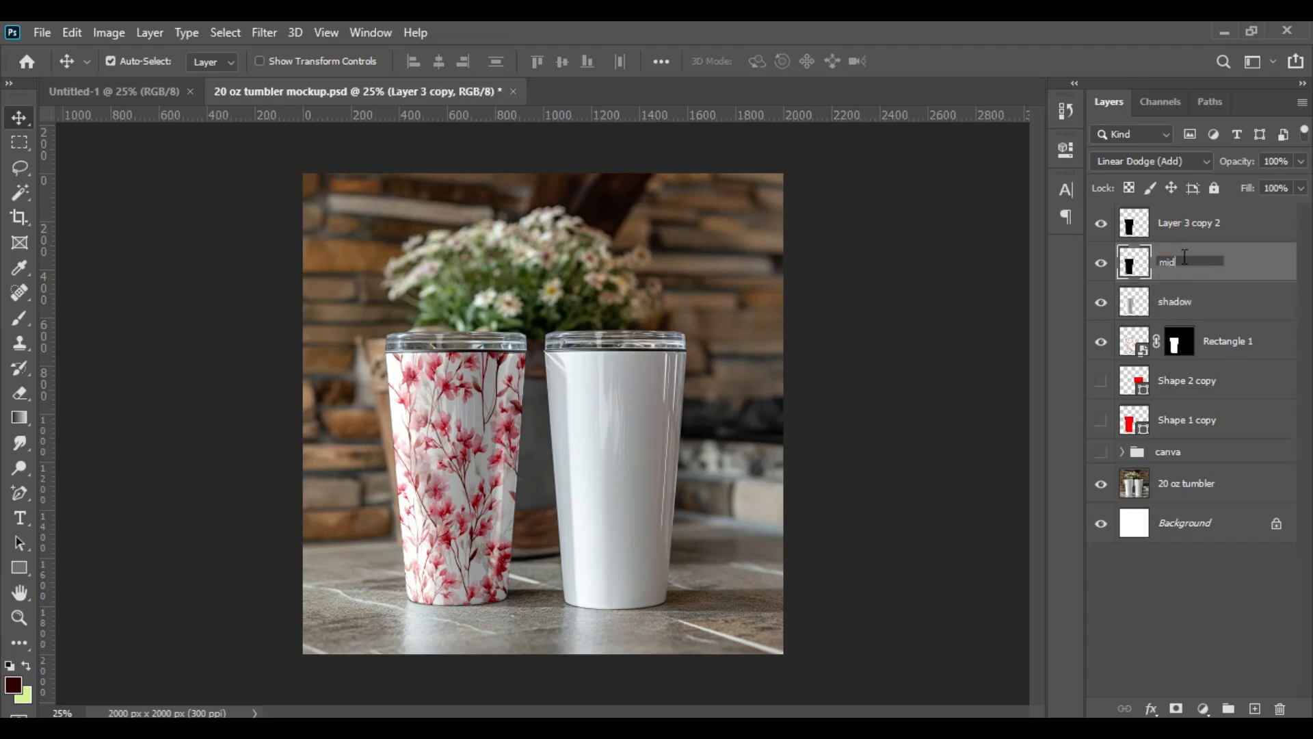
type("tone")
key("Return")
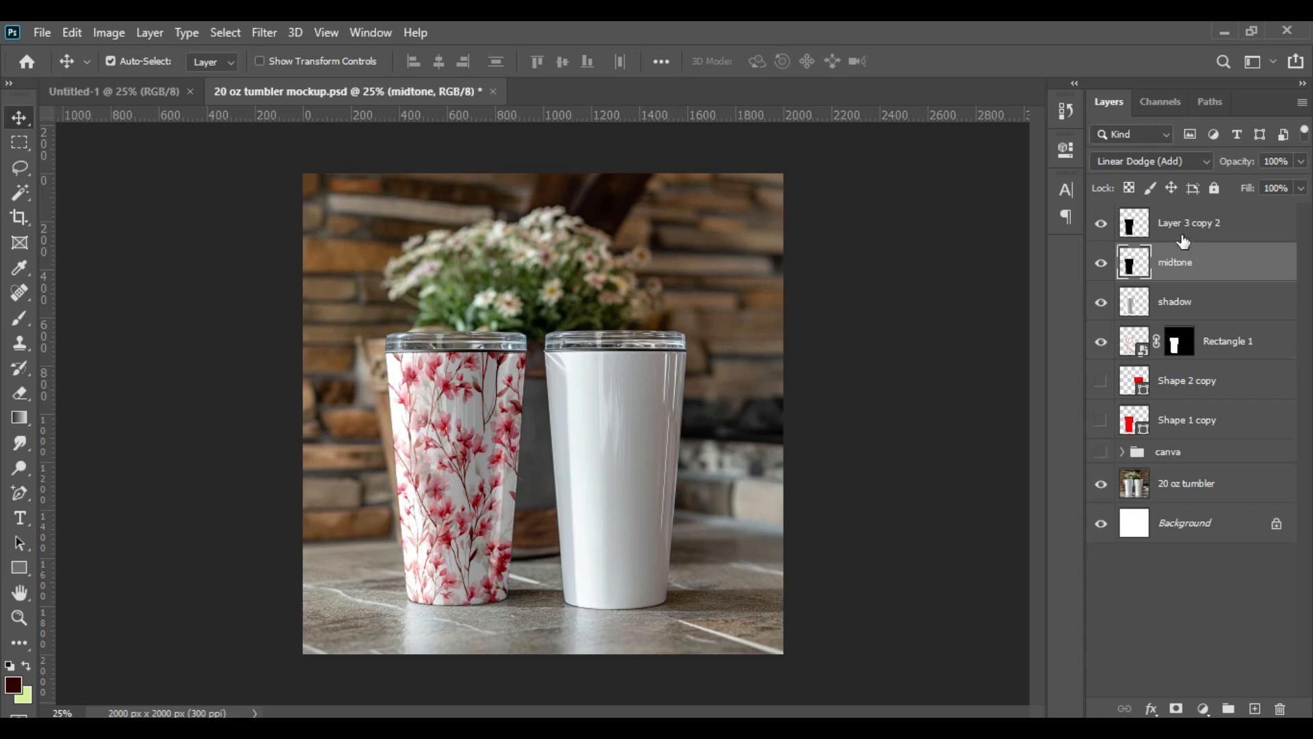
- Rename Layer 3 copy 2 as "Light"
double_click(1186, 223)
type("Light")
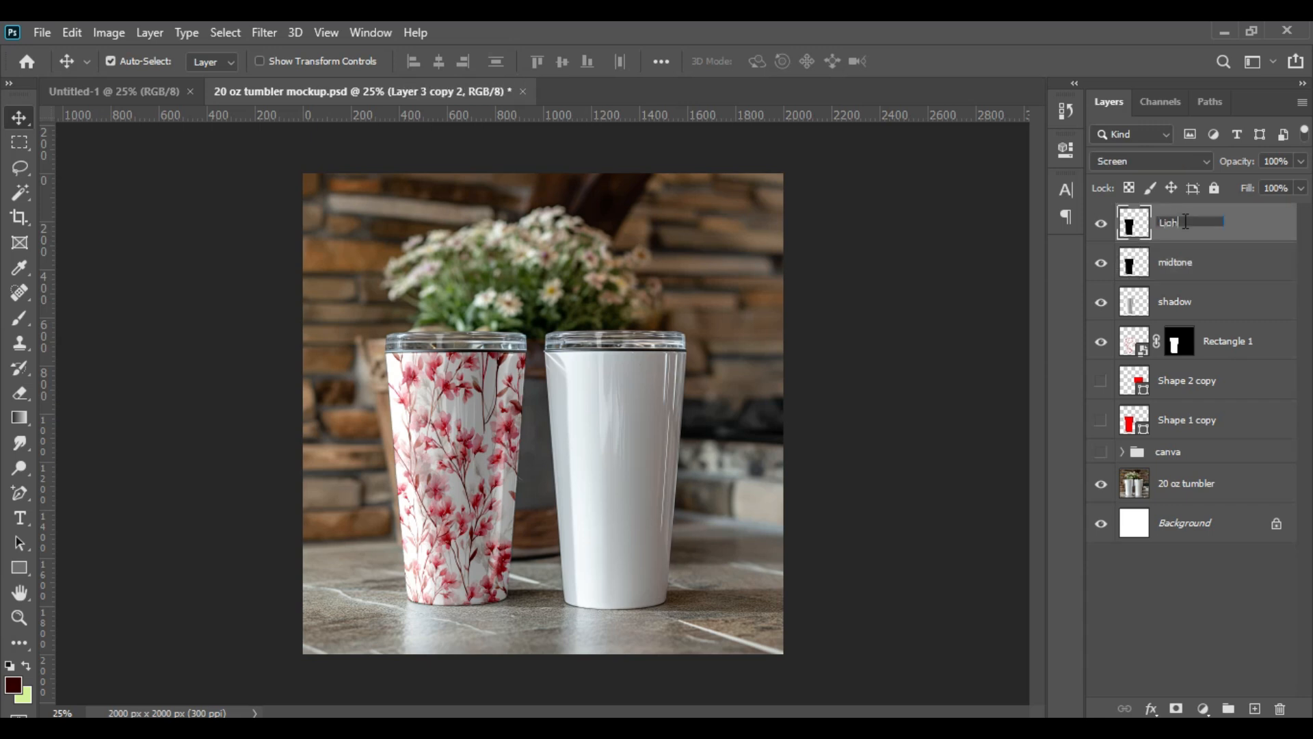
key("Return")
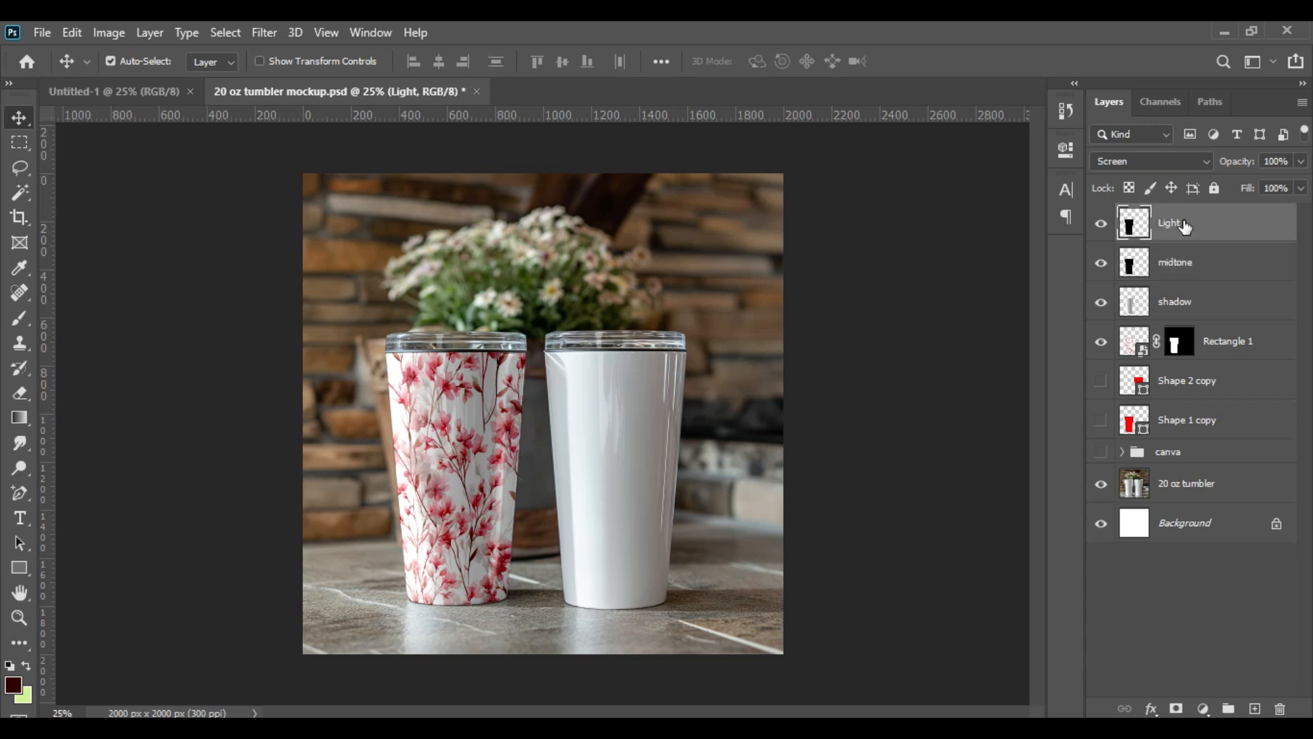
- Group the Light, midtone and shadow layers and name the group "adjustment"
left_click(1203, 306, "shift")
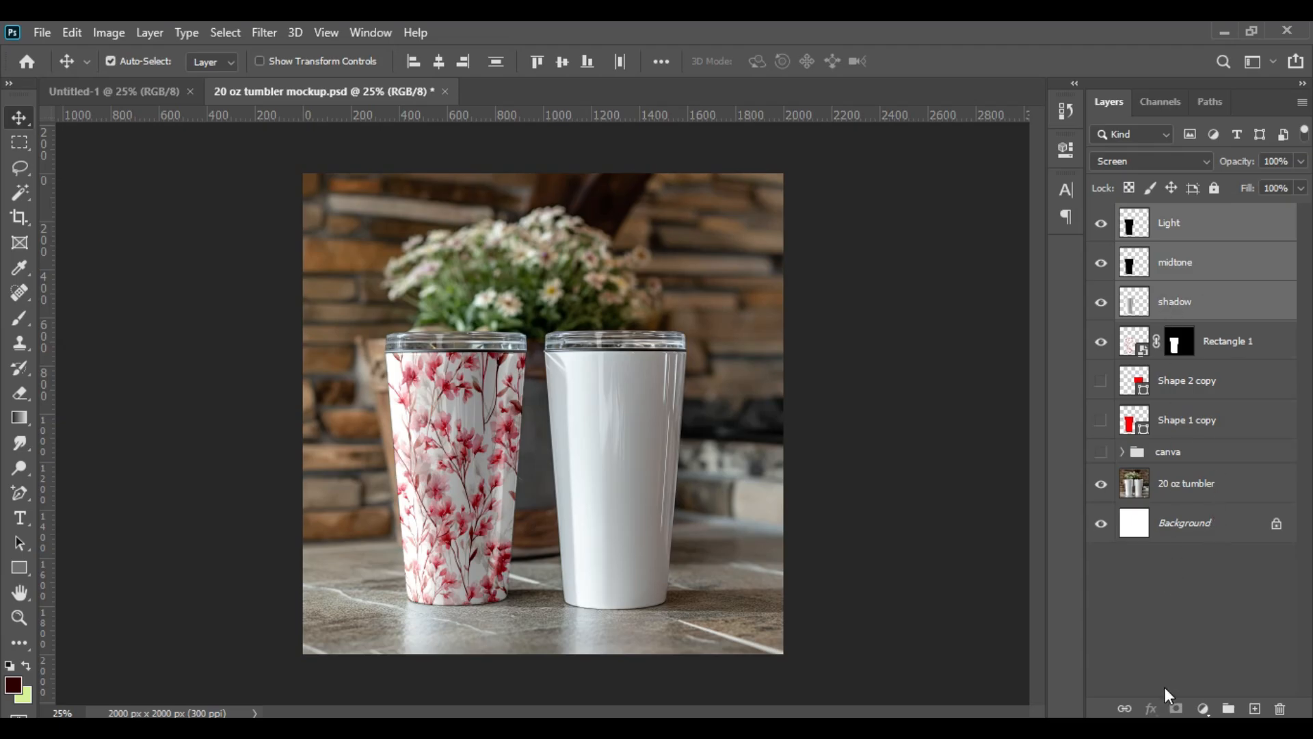
left_click(1229, 709)
double_click(1182, 214)
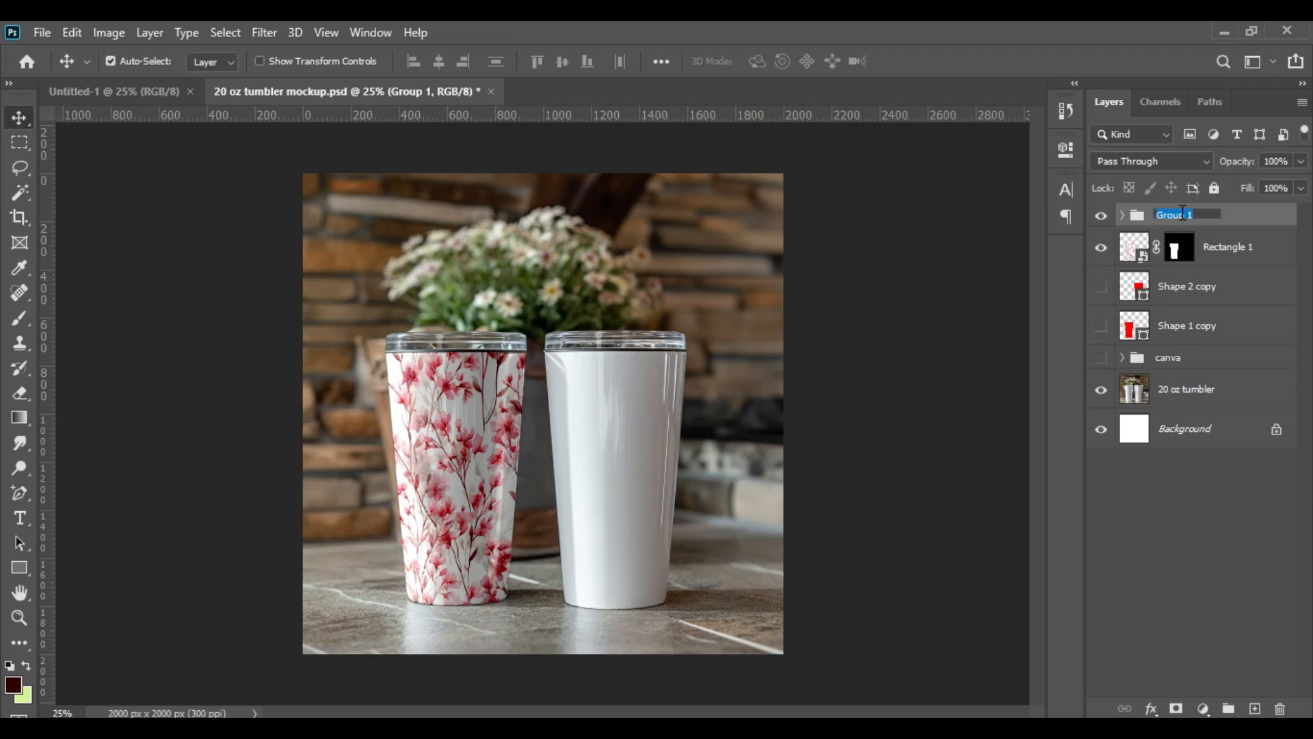
type("adjustment")
key("Return")
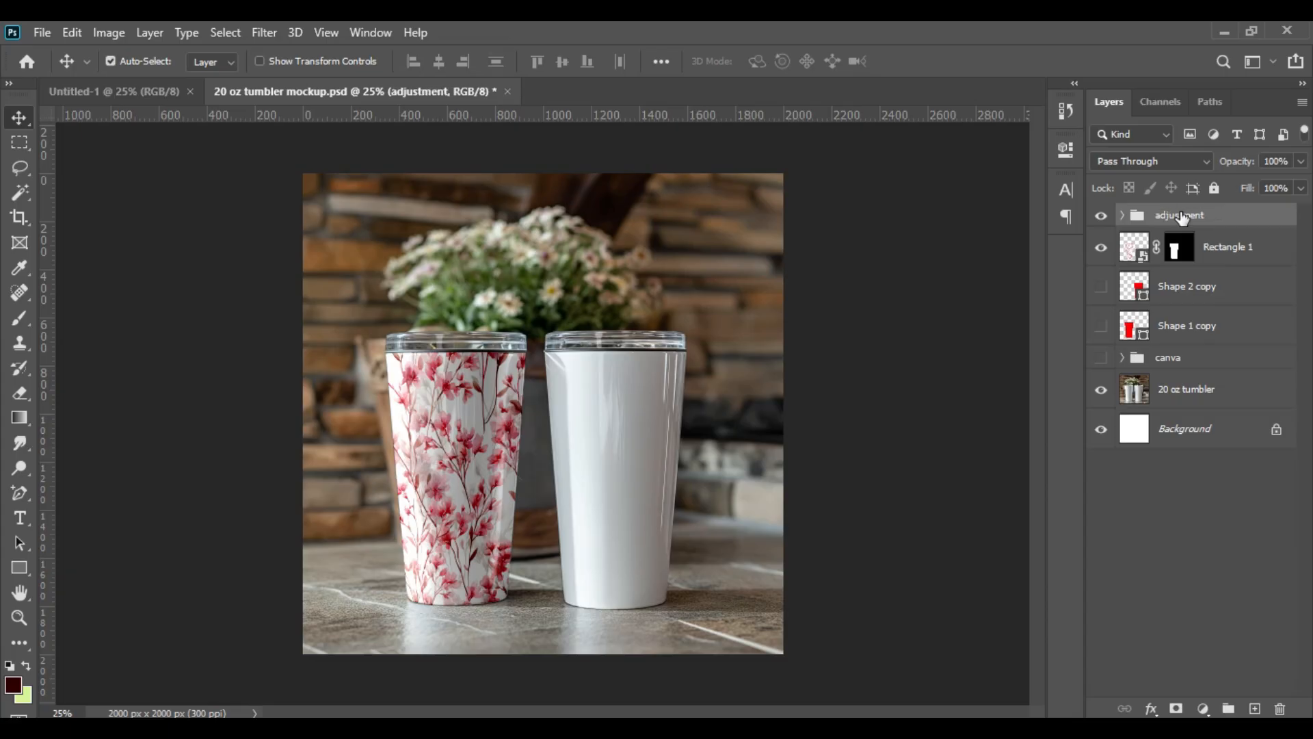
- Rename the Rectangle 1 smart object layer as "Place Your Design here"
left_click(1226, 249)
double_click(1228, 248)
type("Pla")
type("ce Your Des")
type("ign here")
key("Return")
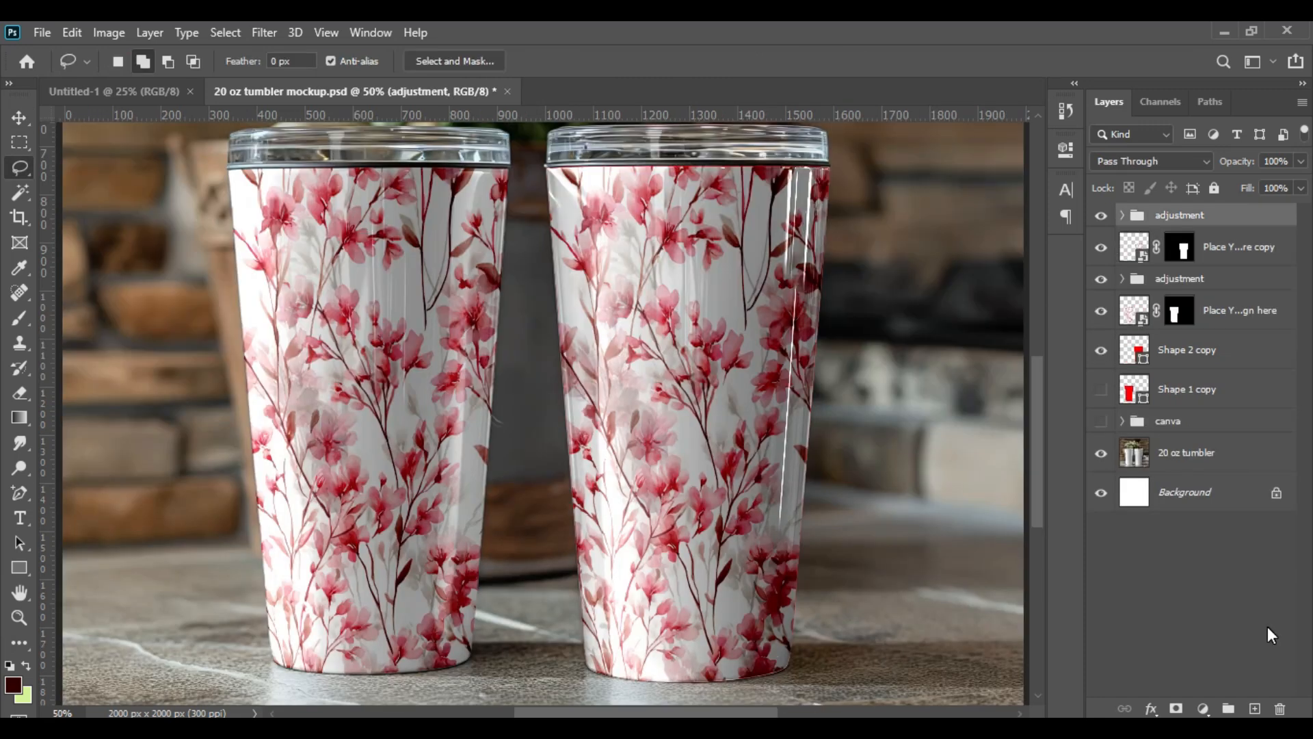
key("ctrl+minus")
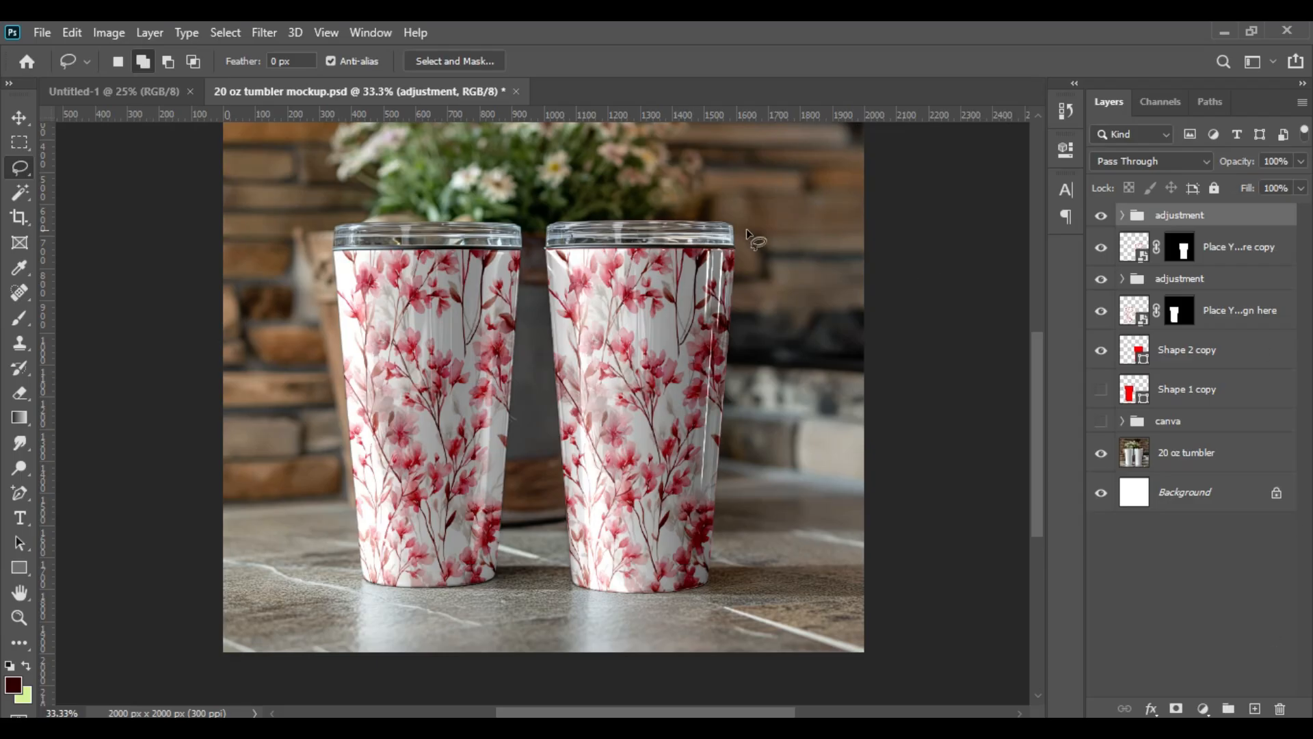
left_click(22, 118)
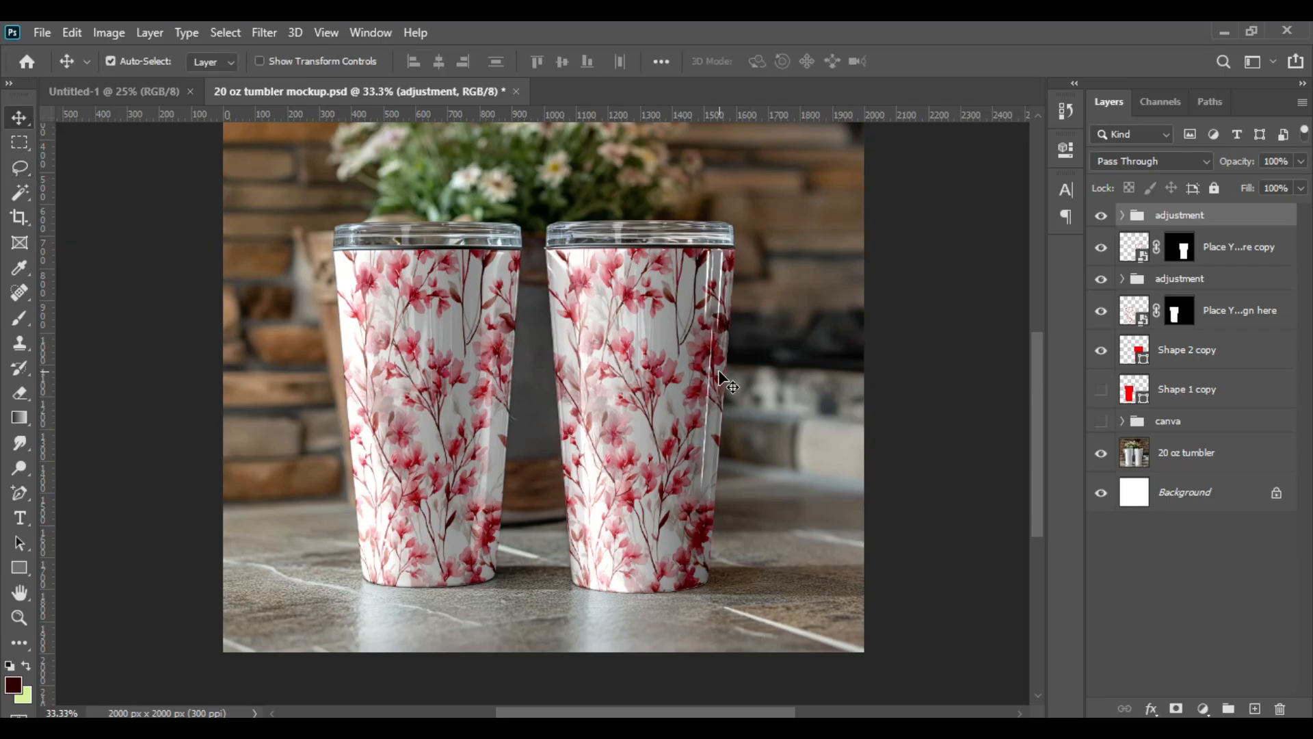
left_click(914, 642)
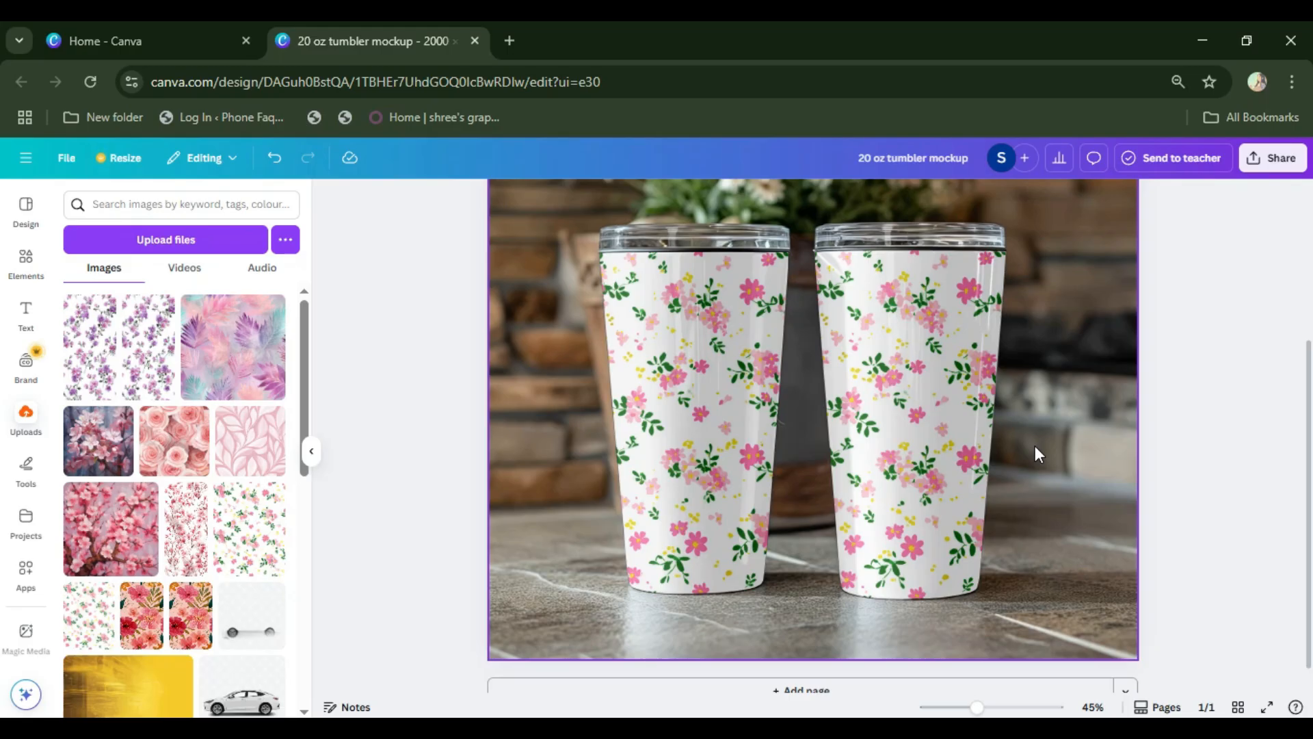
- In the Canva version, fill both tumbler frames with the uploaded pink-red blossom branch pattern and inspect the mockup
left_click_drag(186, 529, 667, 448)
left_click_drag(184, 530, 922, 453)
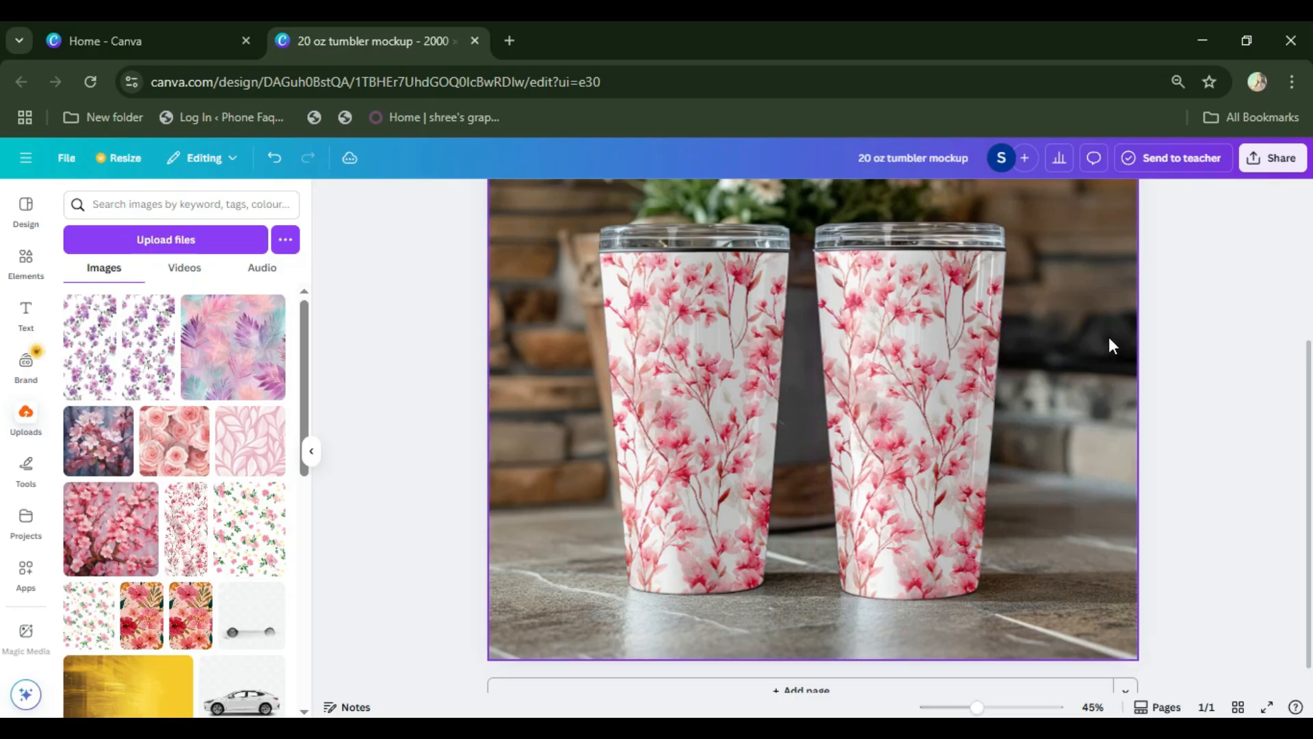
scroll(1118, 386, "up", 3)
scroll(1118, 386, "down", 3)
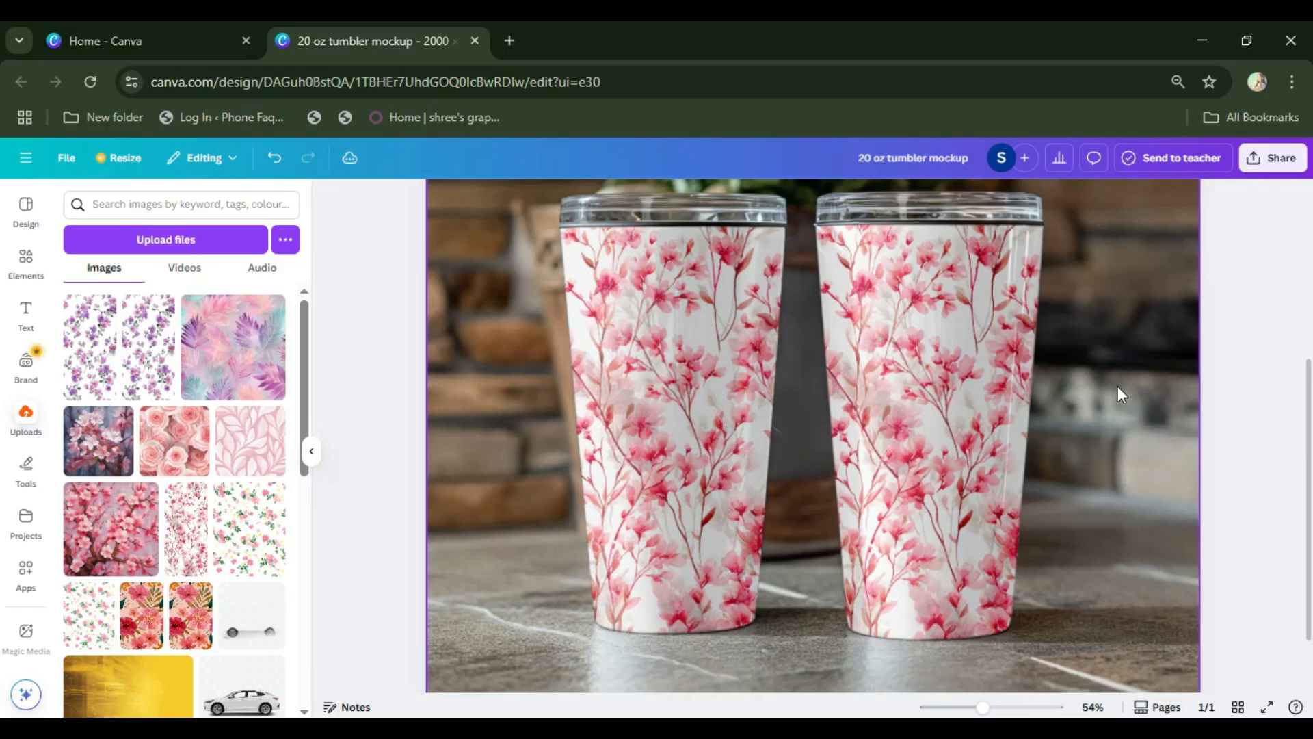